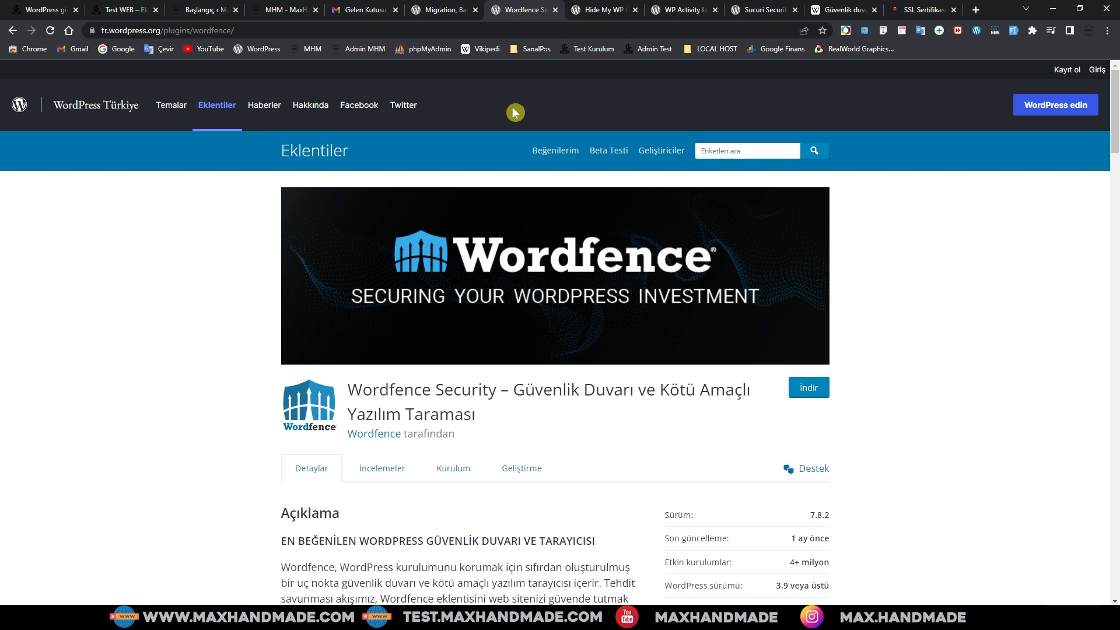
# Step: Scroll up and down the open plugin page to review its details
pyautogui.scroll(-1, 553, 294)
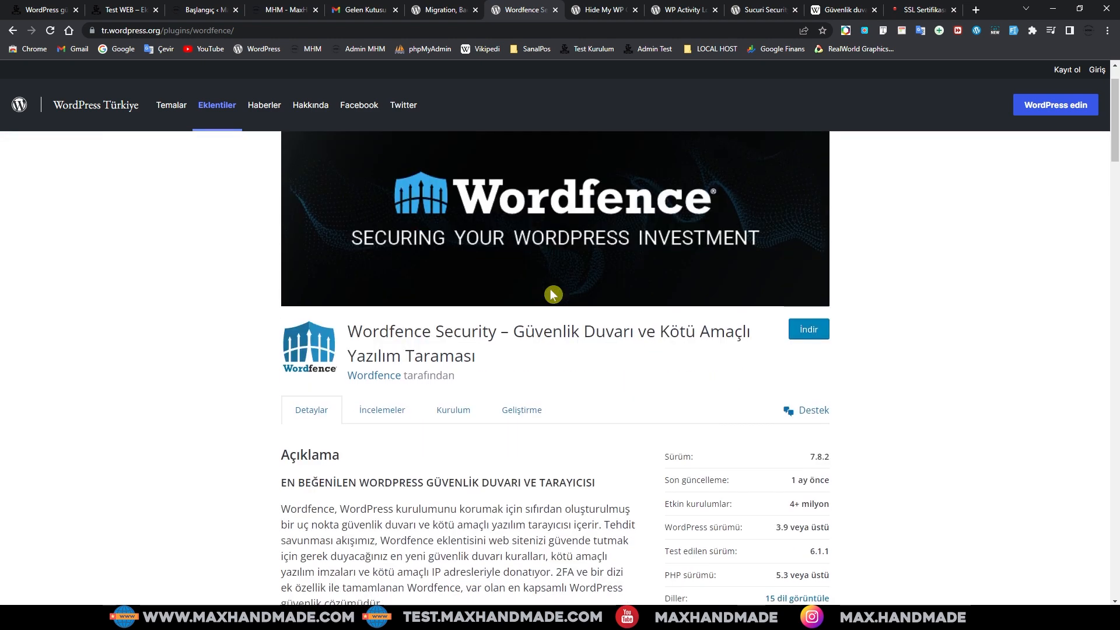
pyautogui.scroll(-2, 553, 295)
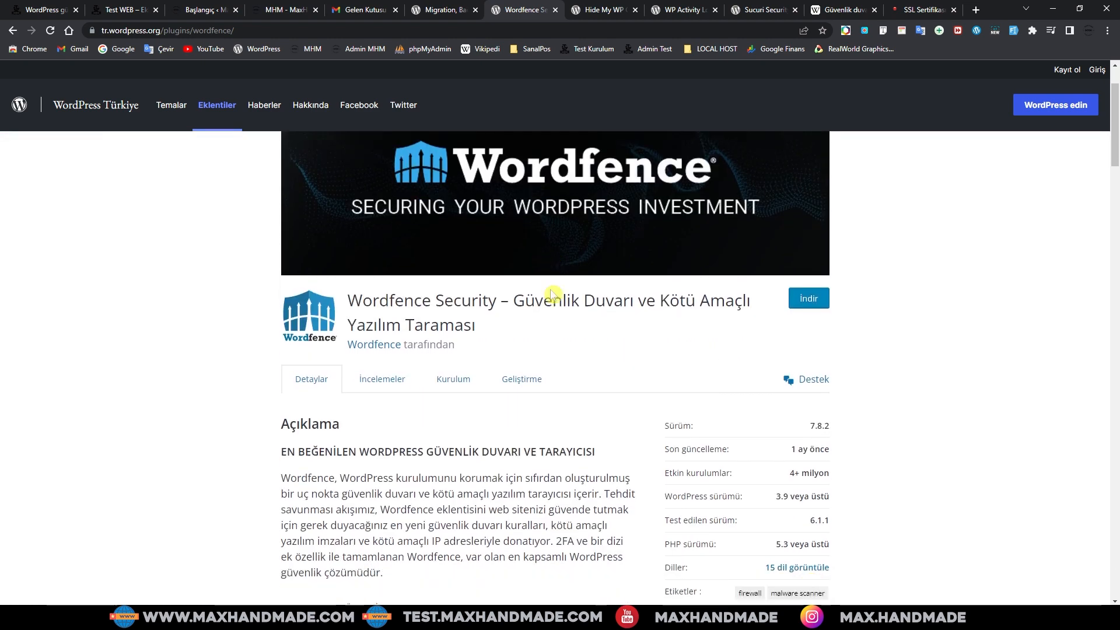
pyautogui.scroll(2, 554, 349)
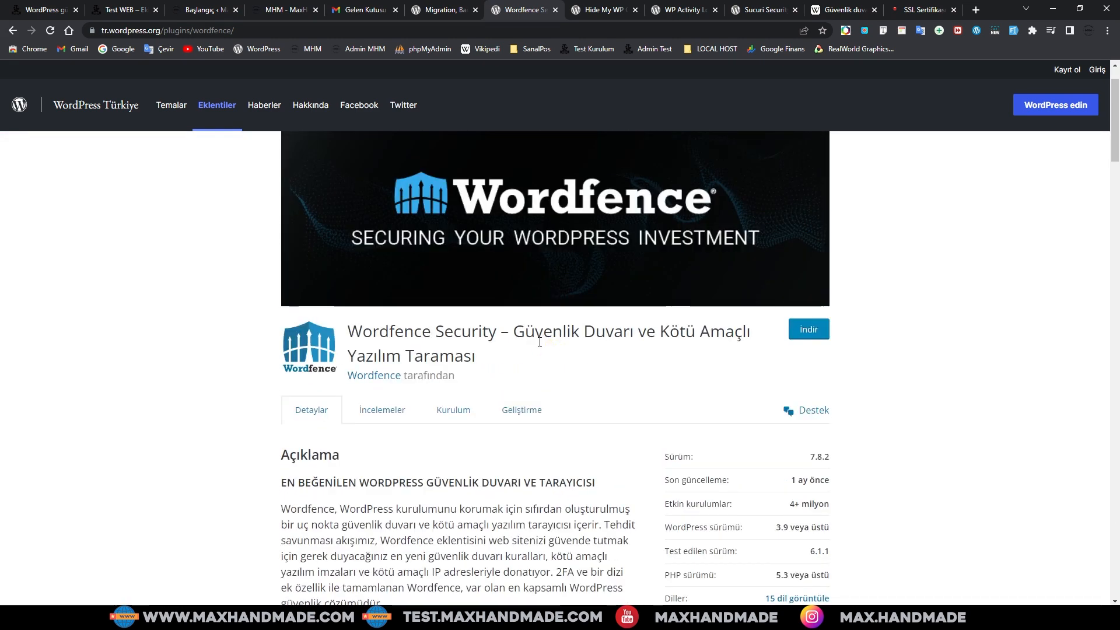
pyautogui.scroll(1, 555, 349)
pyautogui.scroll(-4, 566, 341)
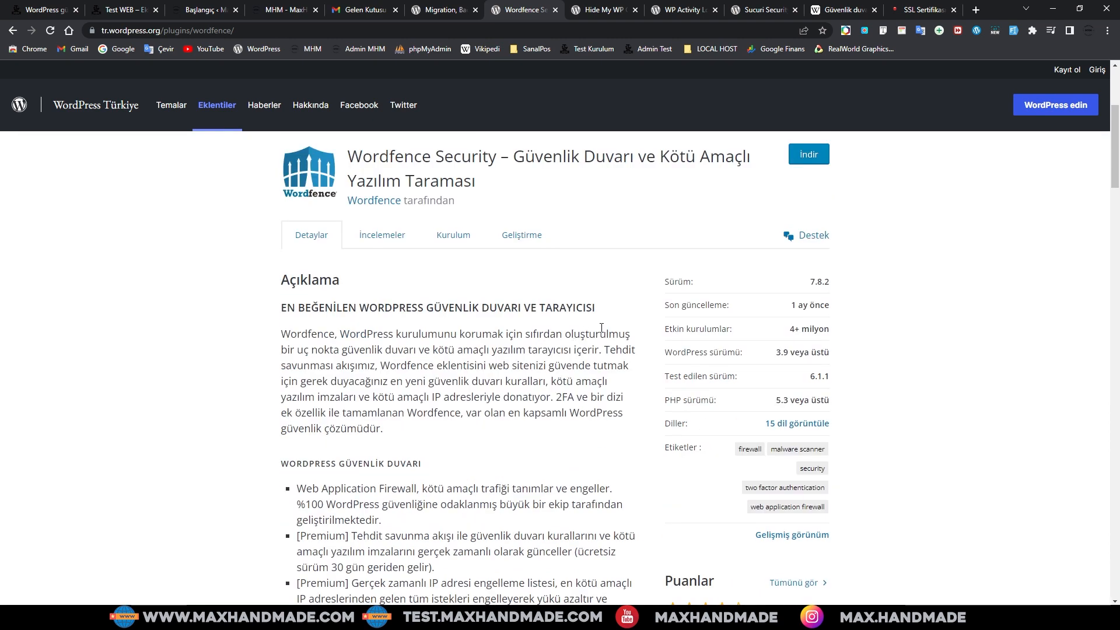
pyautogui.scroll(2, 610, 323)
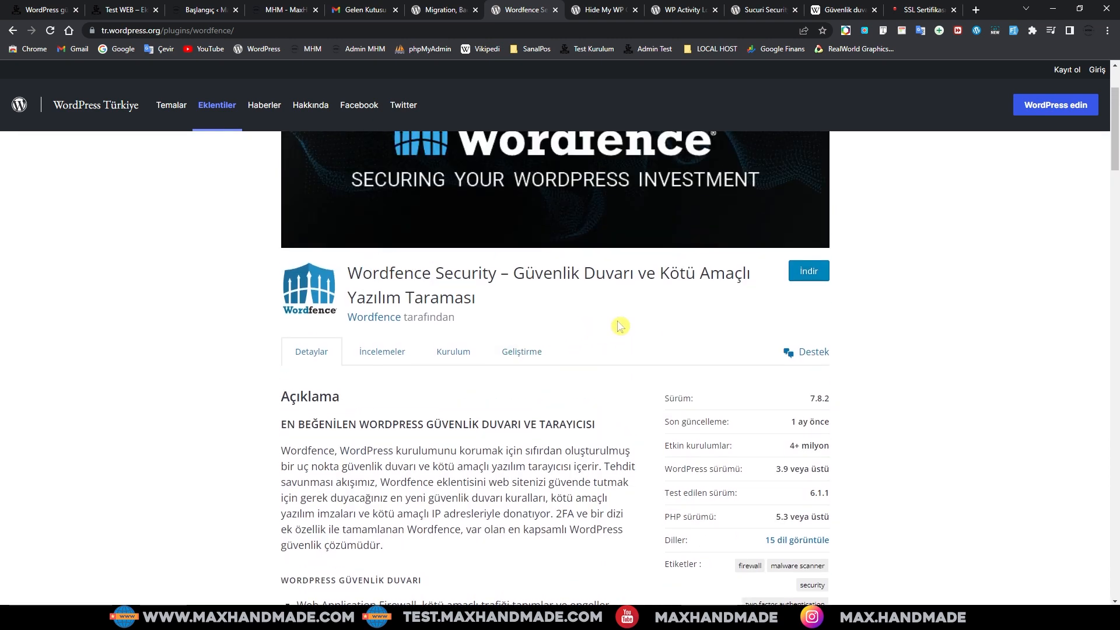
pyautogui.scroll(2, 606, 322)
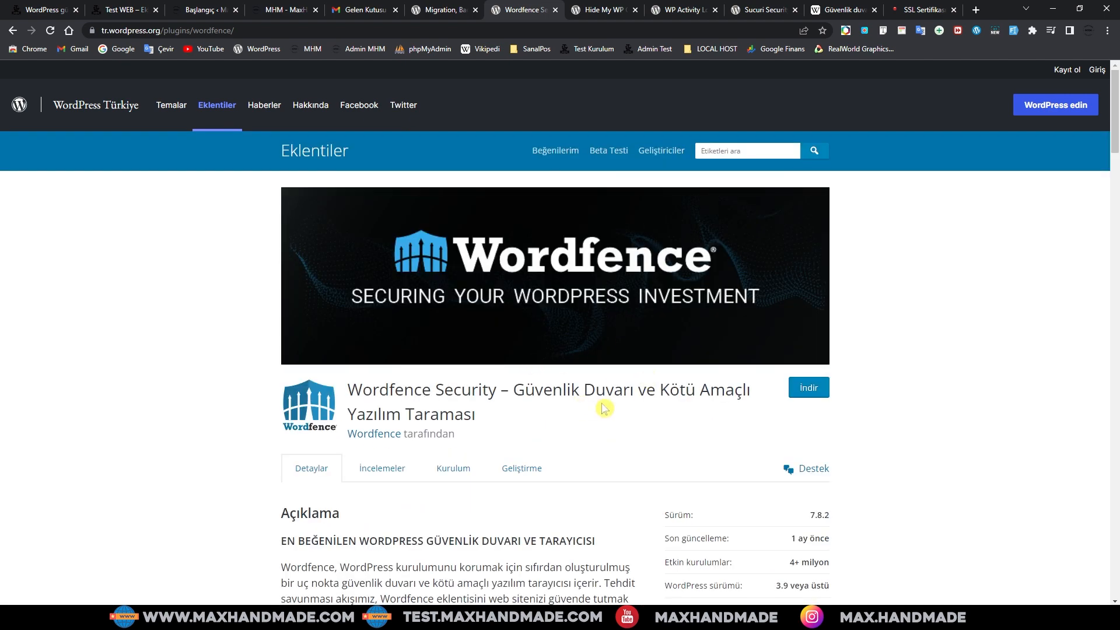
pyautogui.scroll(-1, 603, 408)
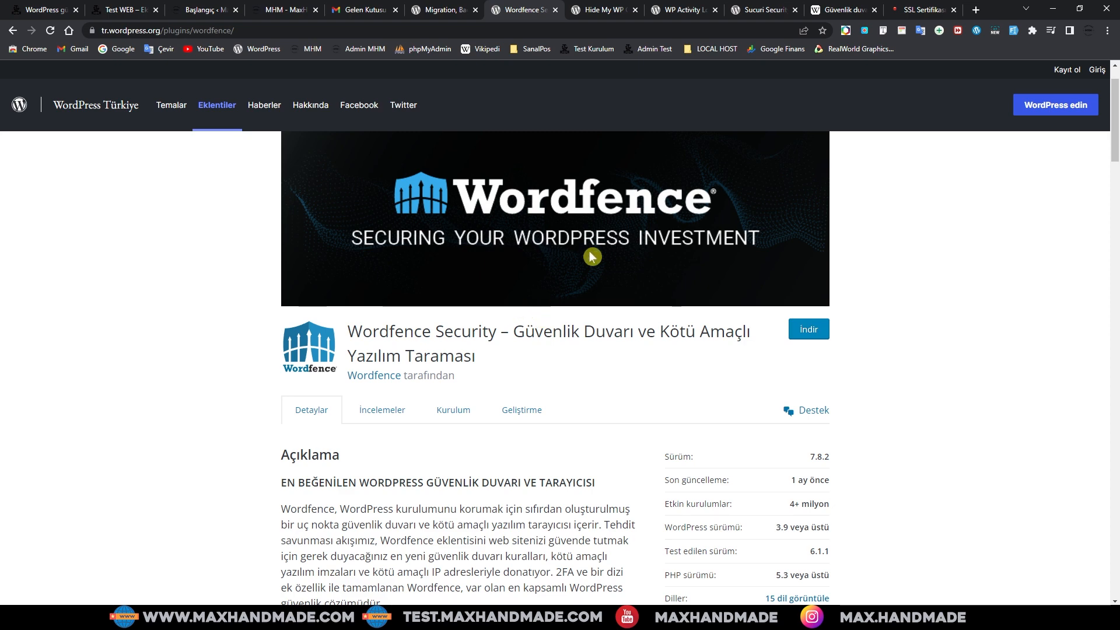
# Step: Look over the Hide My WP Ghost, WP Activity Log and Wordfence tabs, ending on WPvivid
pyautogui.click(596, 13)
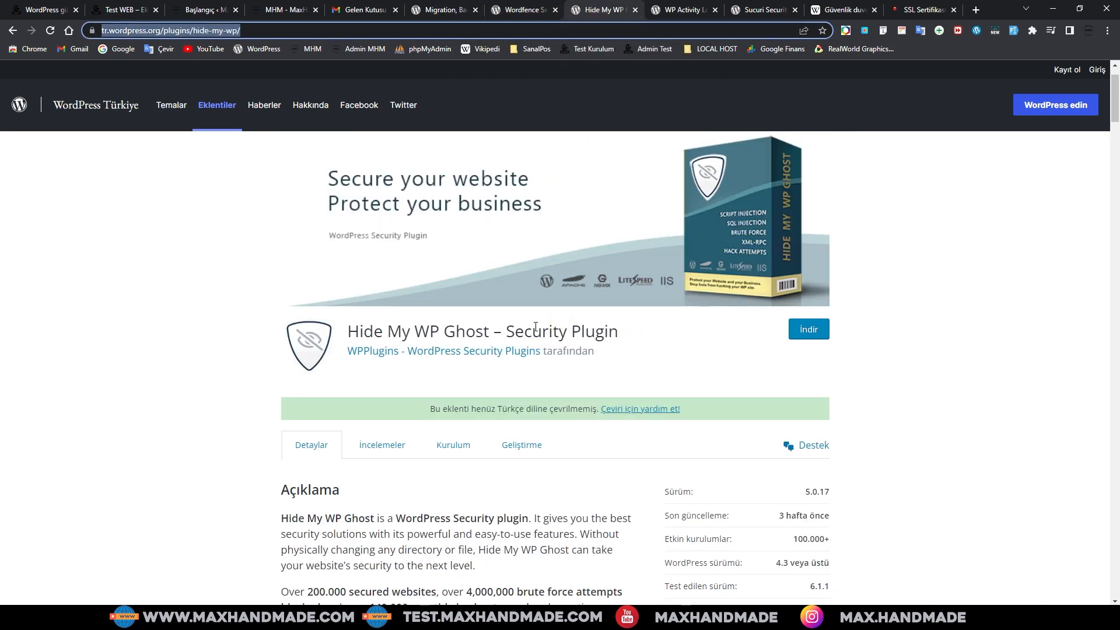
pyautogui.click(680, 10)
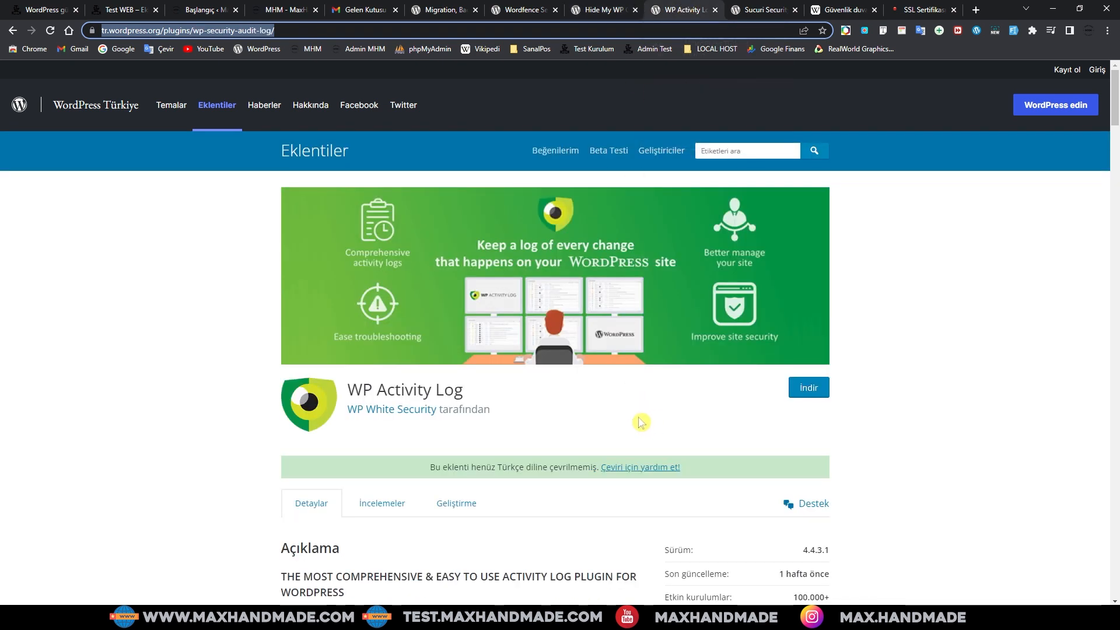
pyautogui.click(521, 14)
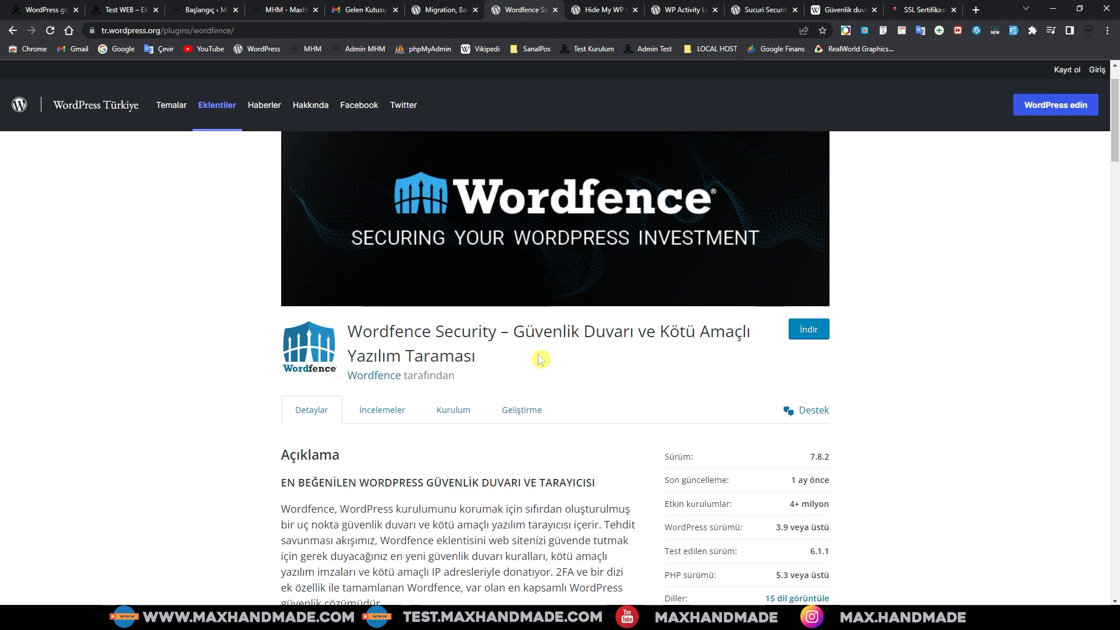
pyautogui.click(439, 10)
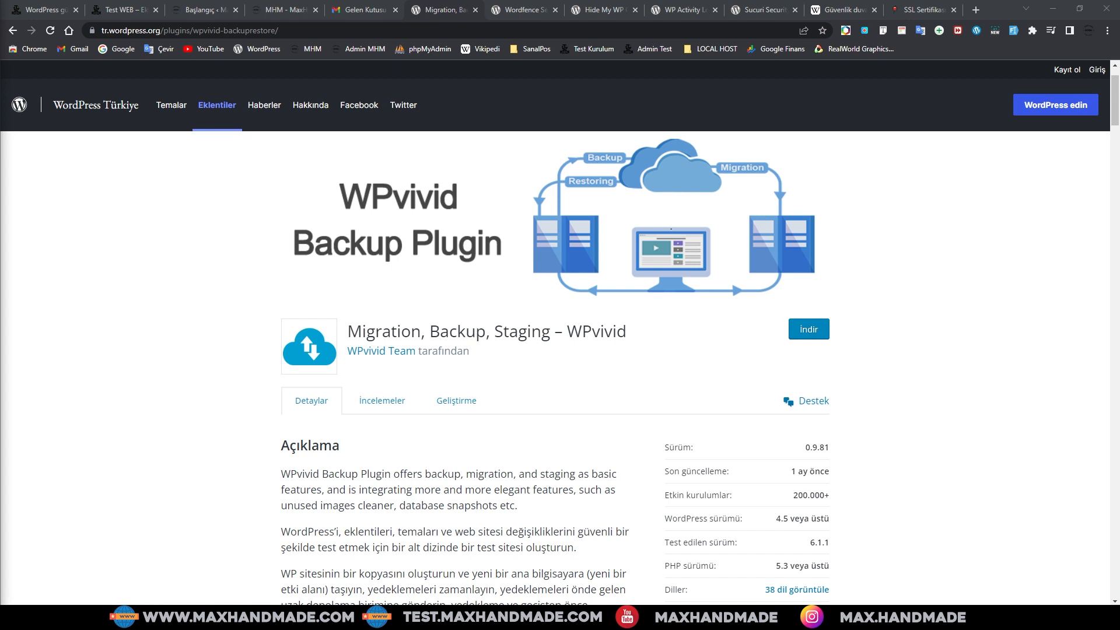
# Step: Show the 'SSL Sertifikası' explainer article and scroll through it
pyautogui.click(914, 10)
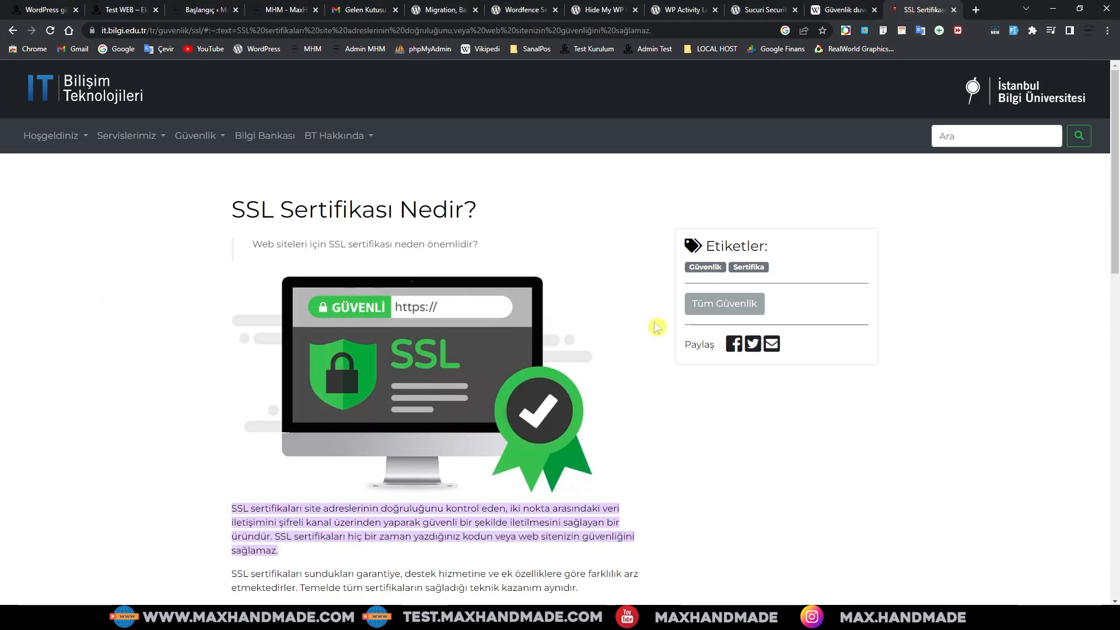
pyautogui.scroll(-3, 634, 325)
pyautogui.scroll(2, 648, 413)
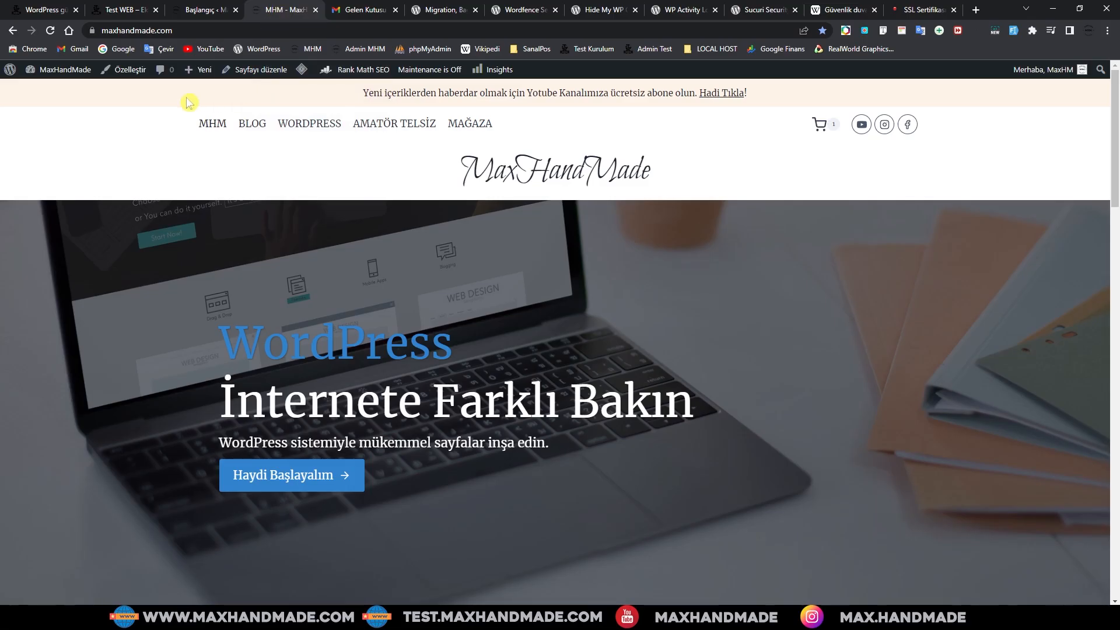
# Step: Compare maxhandmade.com's secure certificate with test.maxhandmade.com's not-secure warning, then recheck maxhandmade.com
pyautogui.click(92, 31)
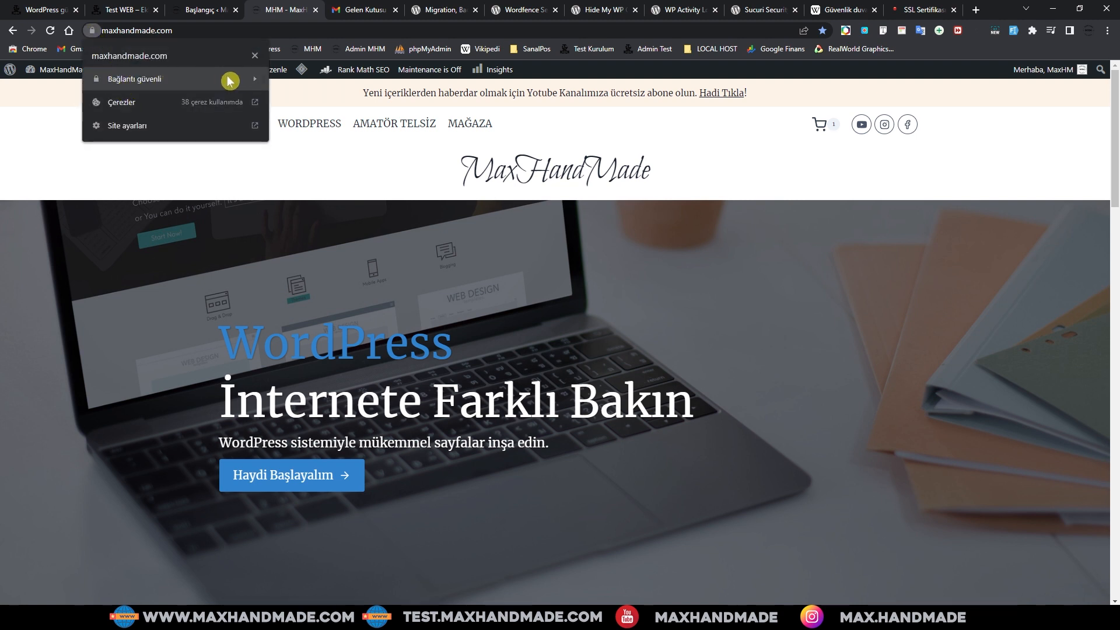
pyautogui.click(198, 81)
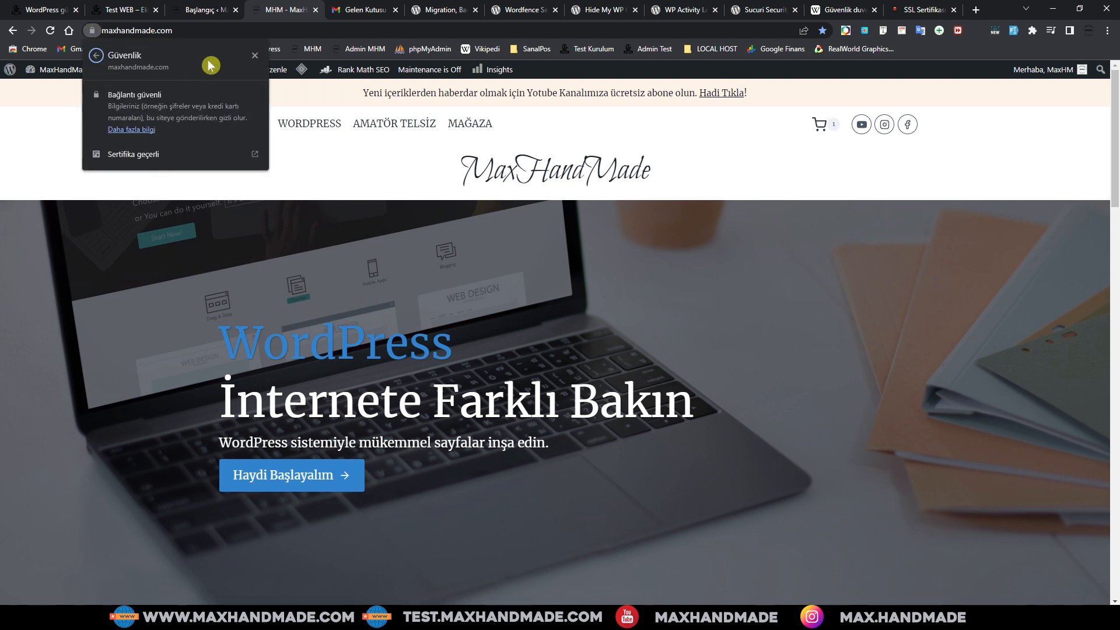
pyautogui.click(125, 10)
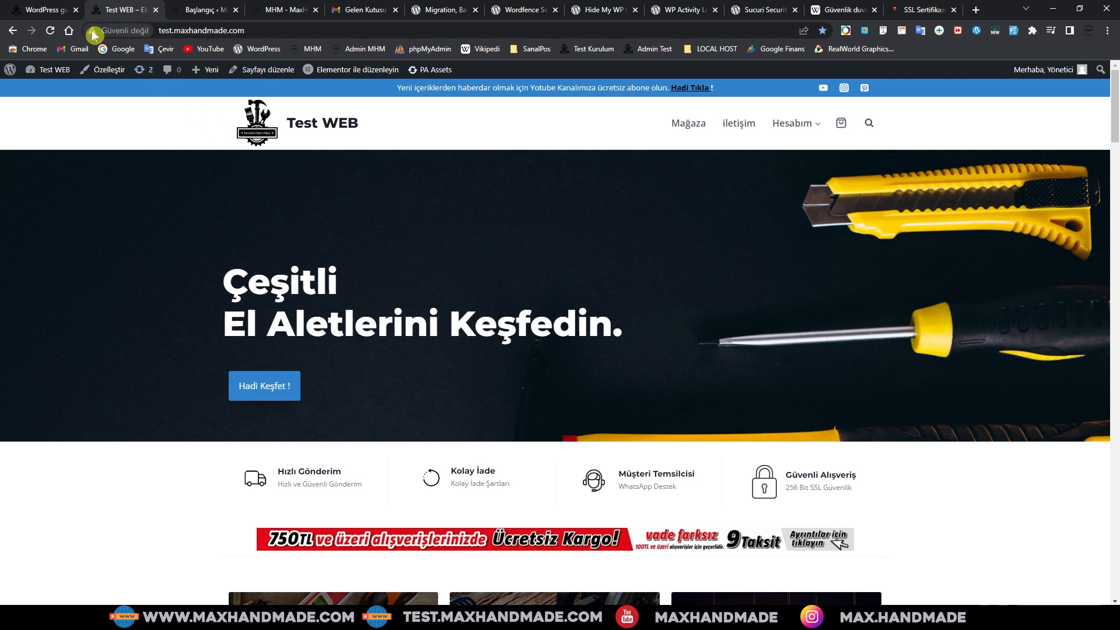
pyautogui.click(126, 33)
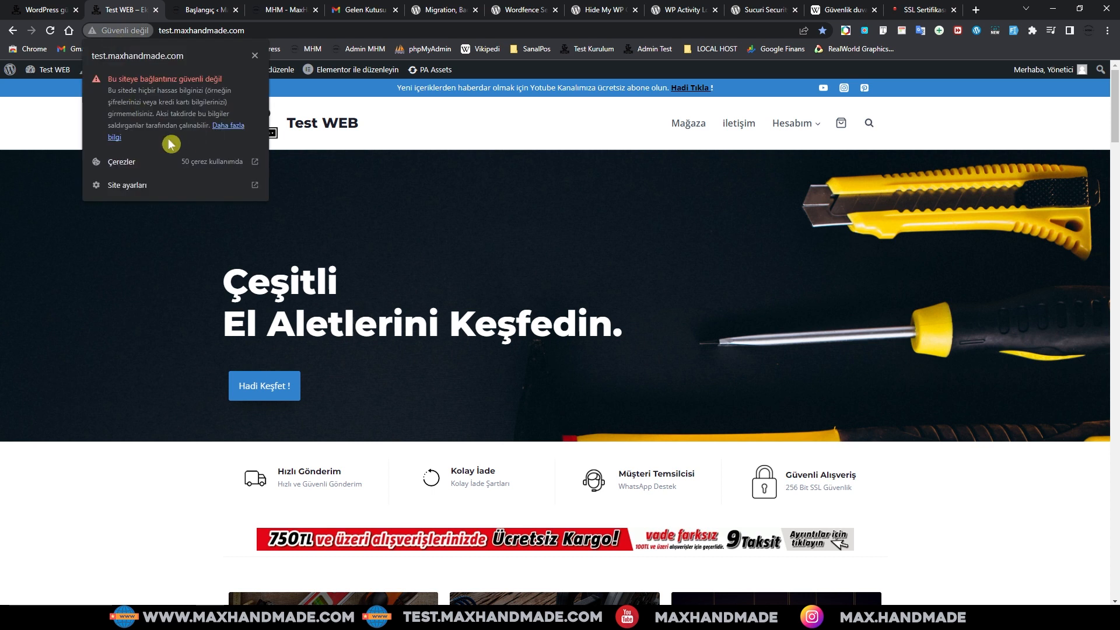
pyautogui.click(239, 34)
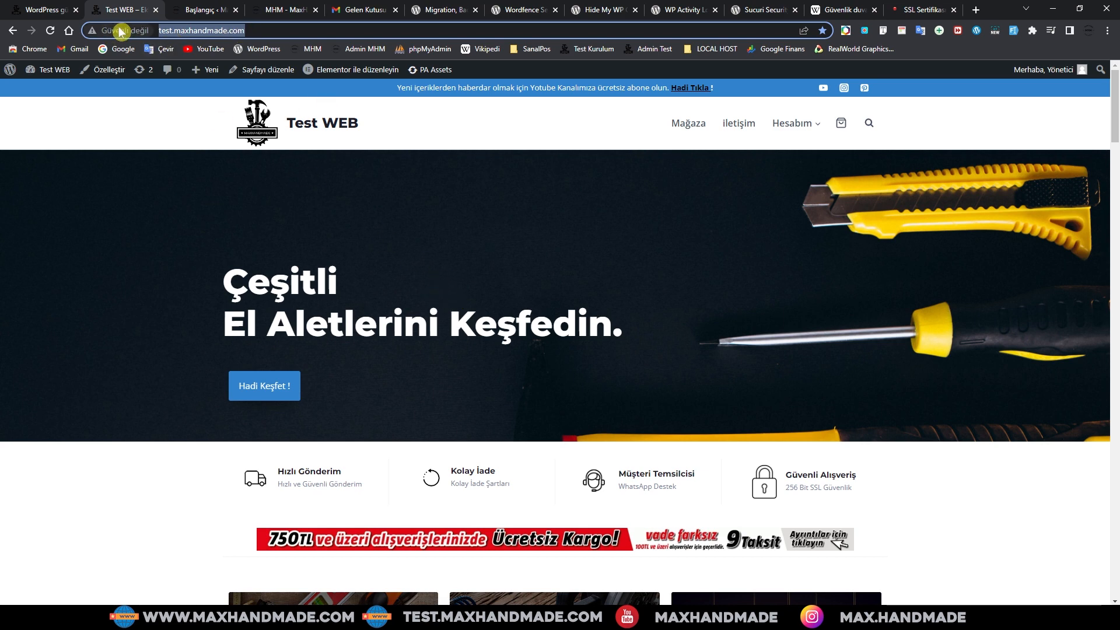
pyautogui.click(280, 10)
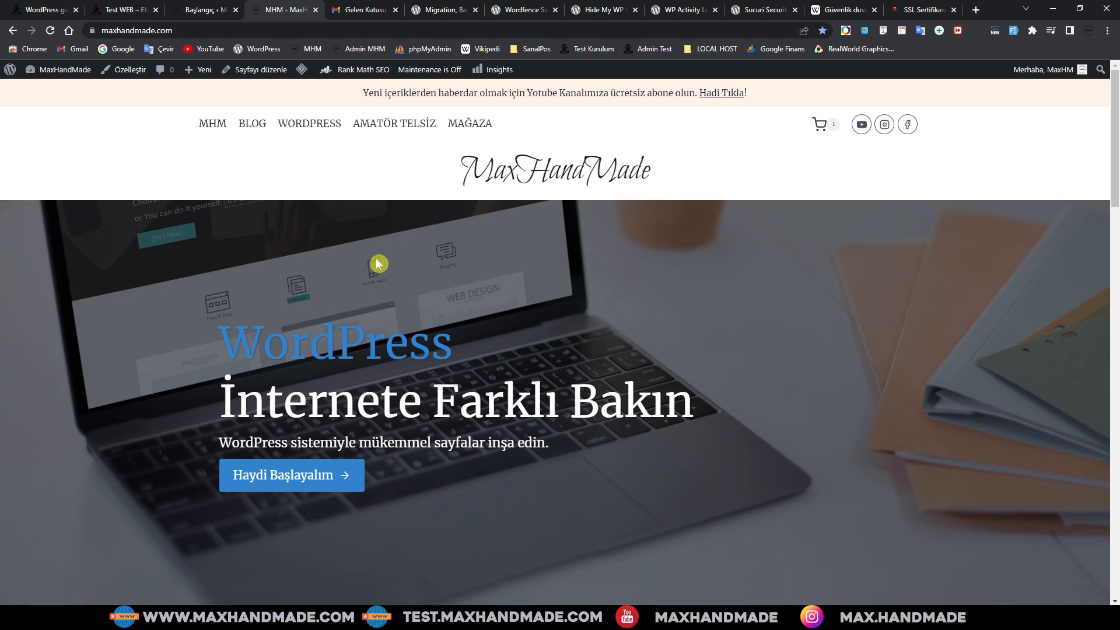
pyautogui.click(92, 30)
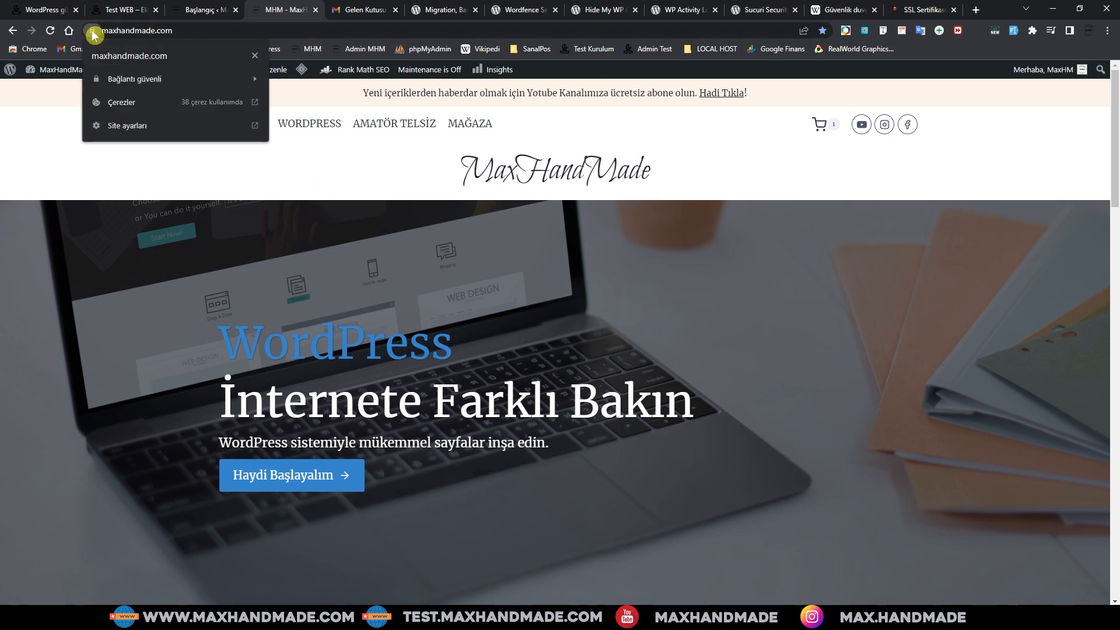
# Step: Dismiss maxhandmade.com's site-info popup and switch to the test site's WordPress Updates tab
pyautogui.click(92, 32)
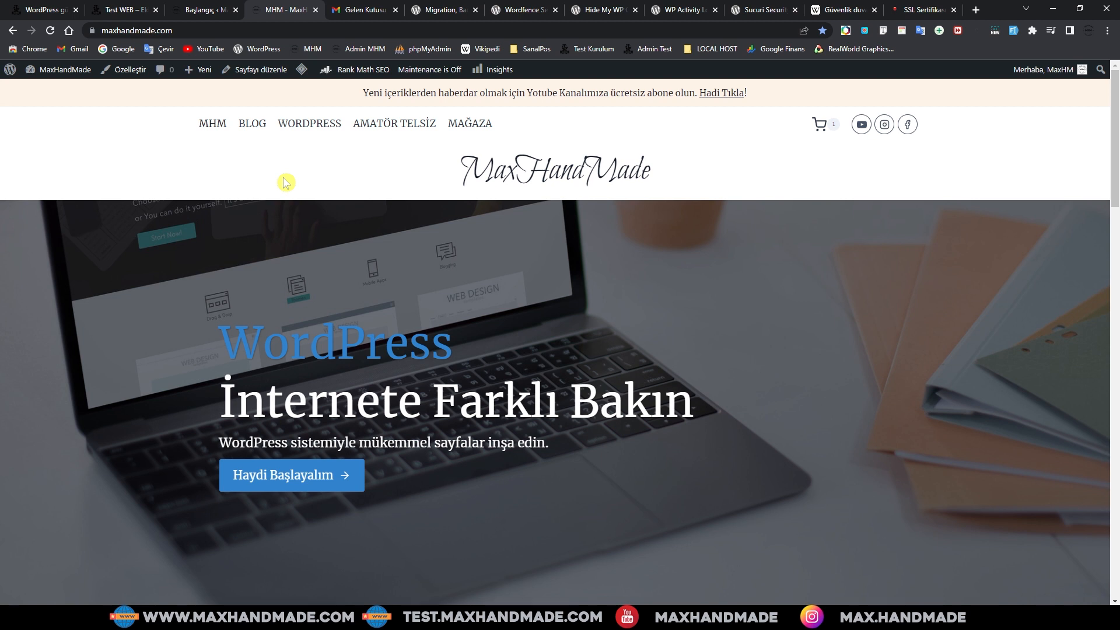
pyautogui.click(47, 8)
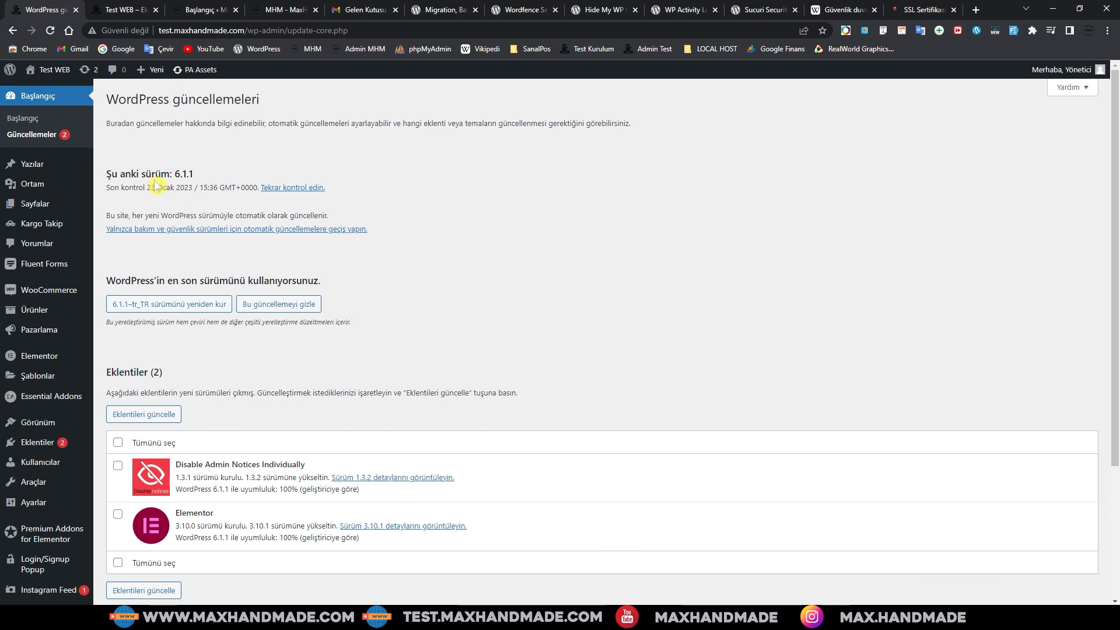
# Step: Highlight the 'Şu anki sürüm: 6.1.1' line on the Updates page
pyautogui.moveTo(107, 173); pyautogui.dragTo(219, 181)
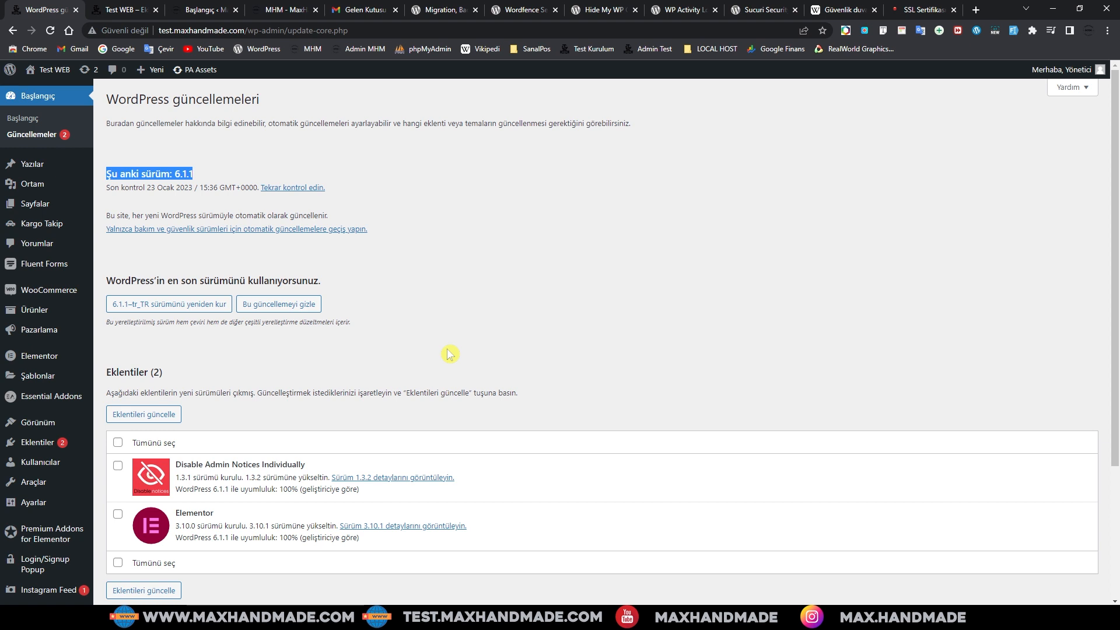
# Step: Clear the highlight from the version 6.1.1 line on the Updates page
pyautogui.click(418, 367)
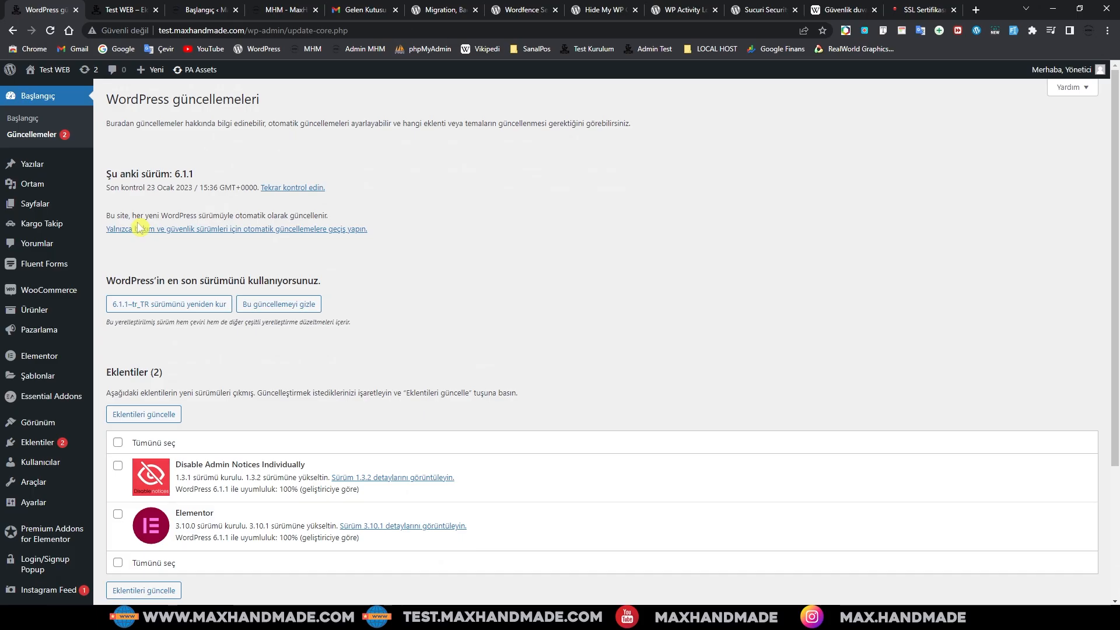
pyautogui.moveTo(40, 443)
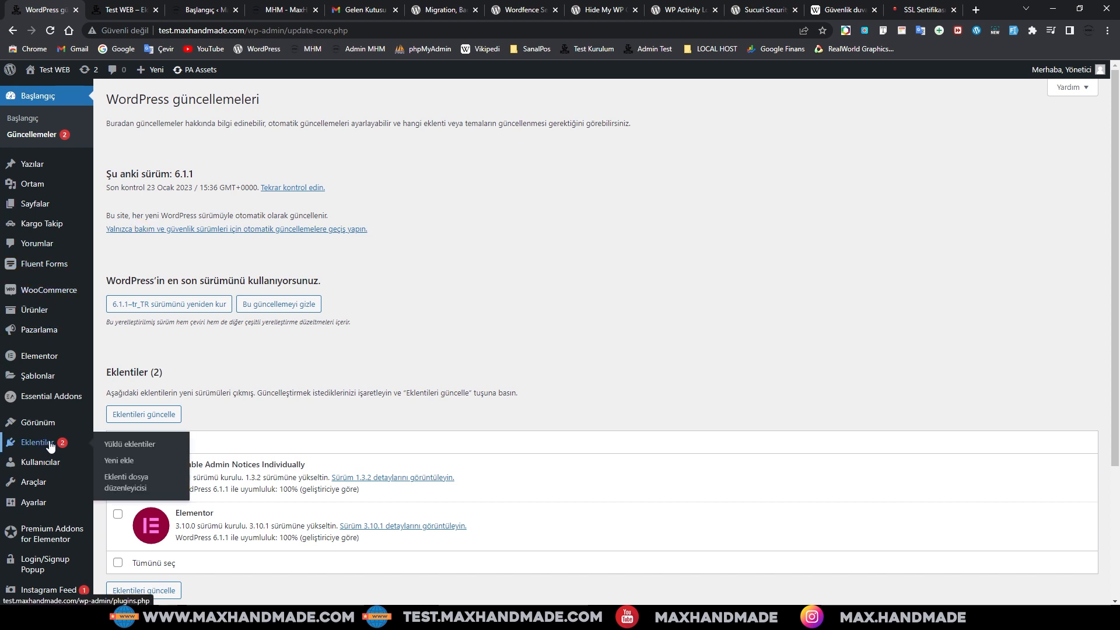
# Step: Find Wordfence Security among new plugins, note its active installs, and install it
pyautogui.click(120, 461)
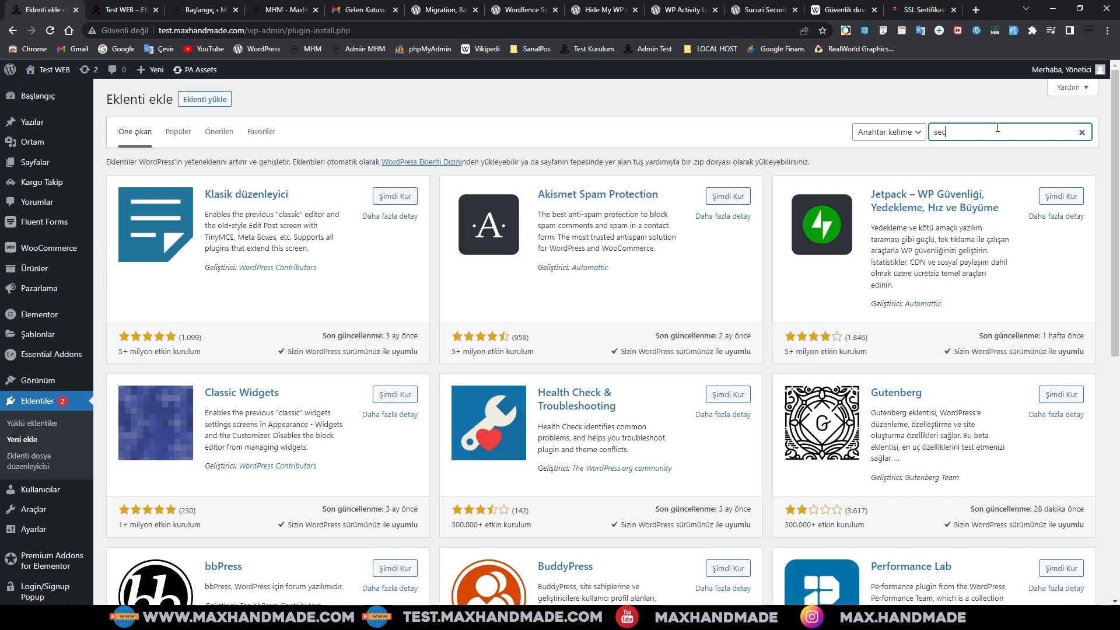
pyautogui.write('ty')
pyautogui.scroll(-4, 234, 370)
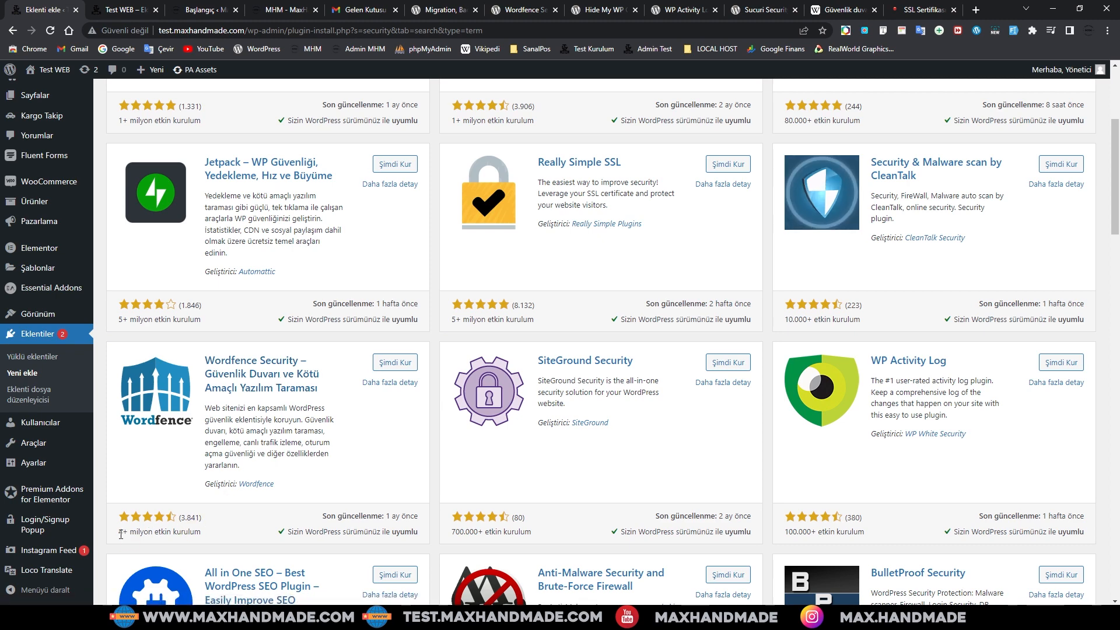
pyautogui.moveTo(118, 532); pyautogui.dragTo(208, 530)
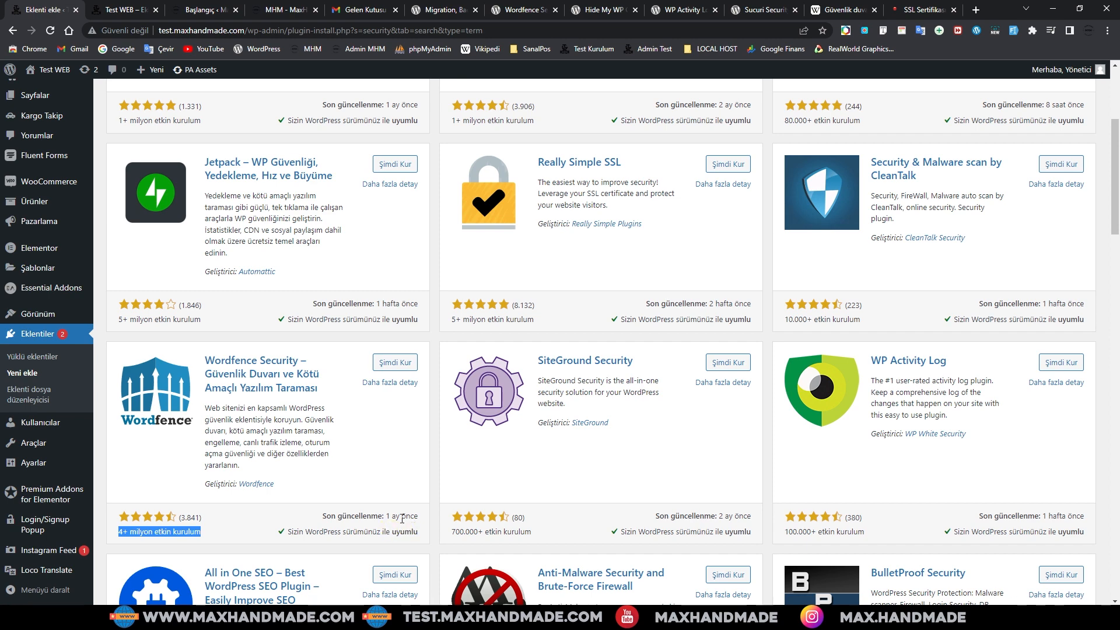
pyautogui.scroll(1, 374, 469)
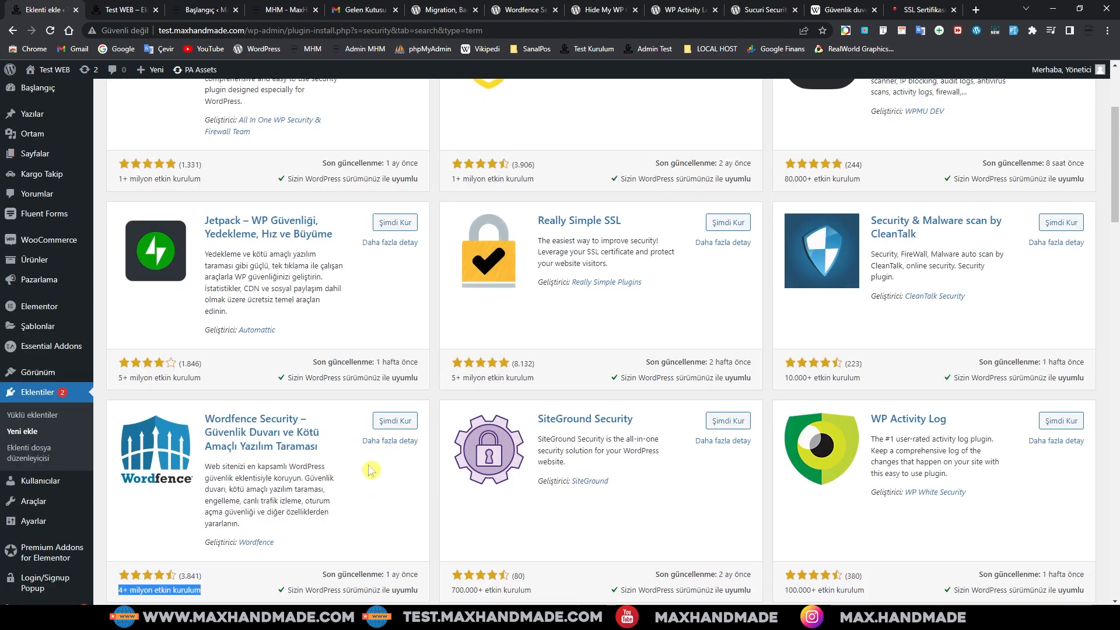
pyautogui.click(394, 421)
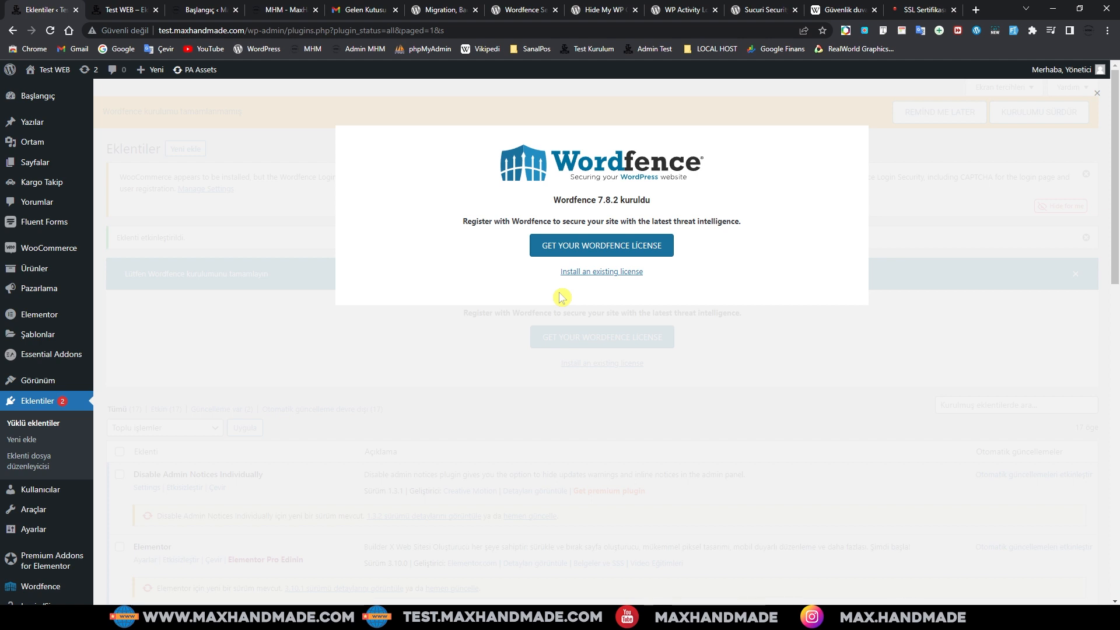
# Step: Fill in the e-mail on the existing-license form, accept the terms, then choose Get a new license
pyautogui.click(599, 273)
pyautogui.click(387, 255)
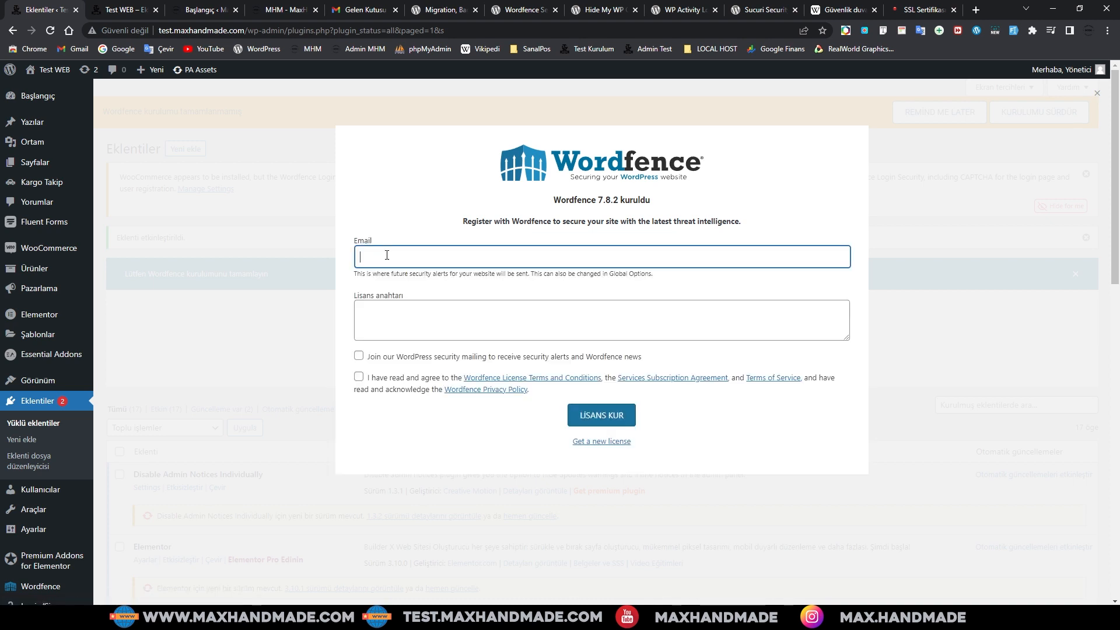
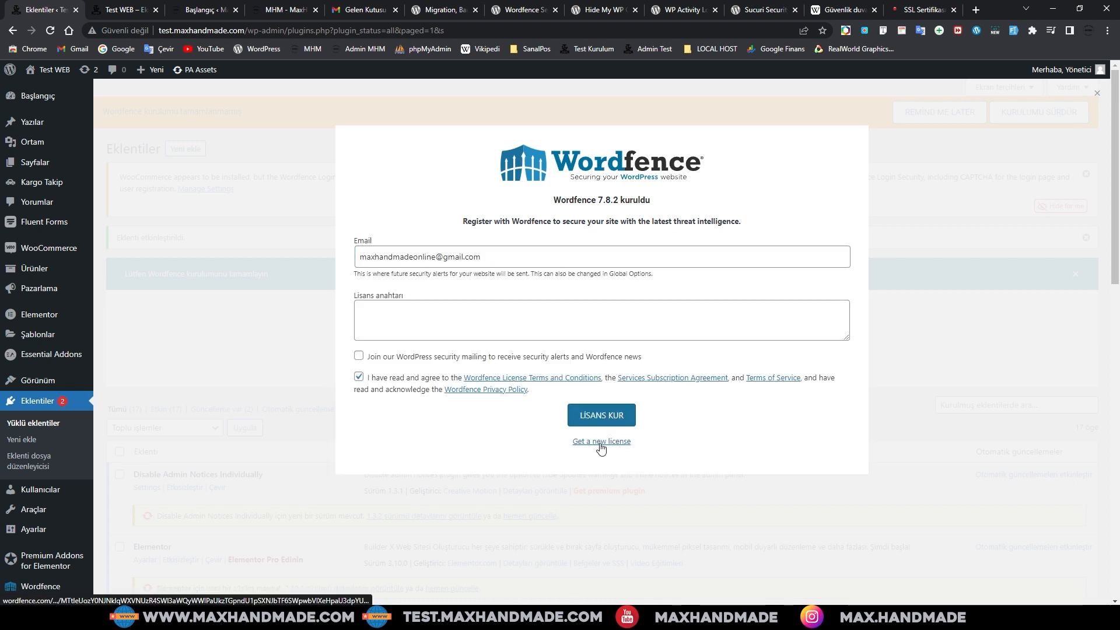
pyautogui.click(600, 445)
pyautogui.click(600, 445)
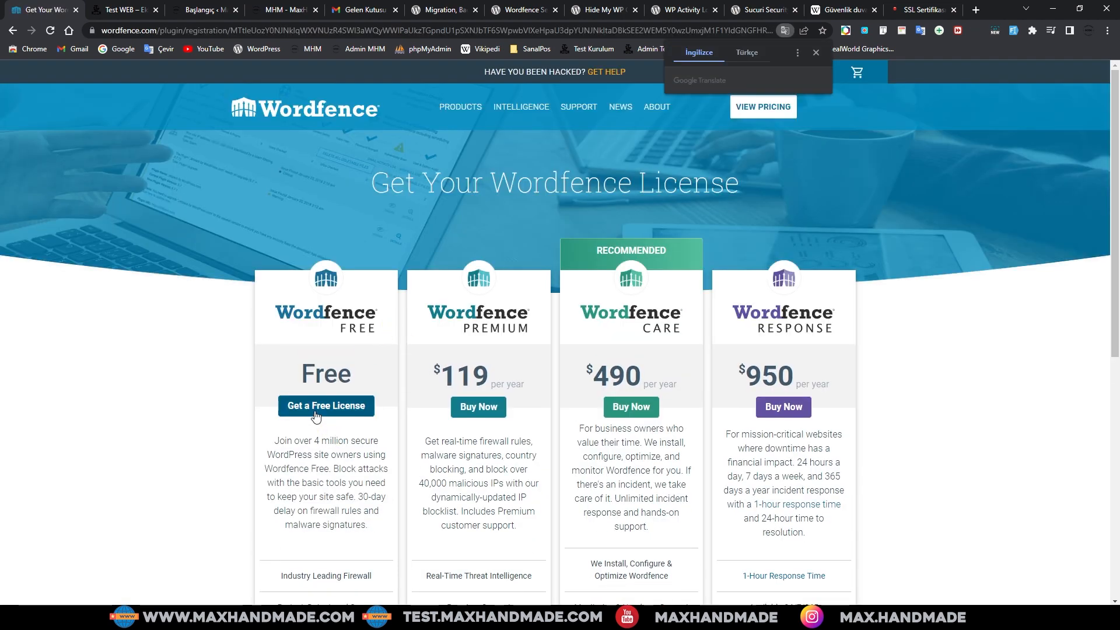
# Step: Request the free license accepting the 30-day delay, enter the owner's e-mail, agree to terms, register
pyautogui.click(318, 408)
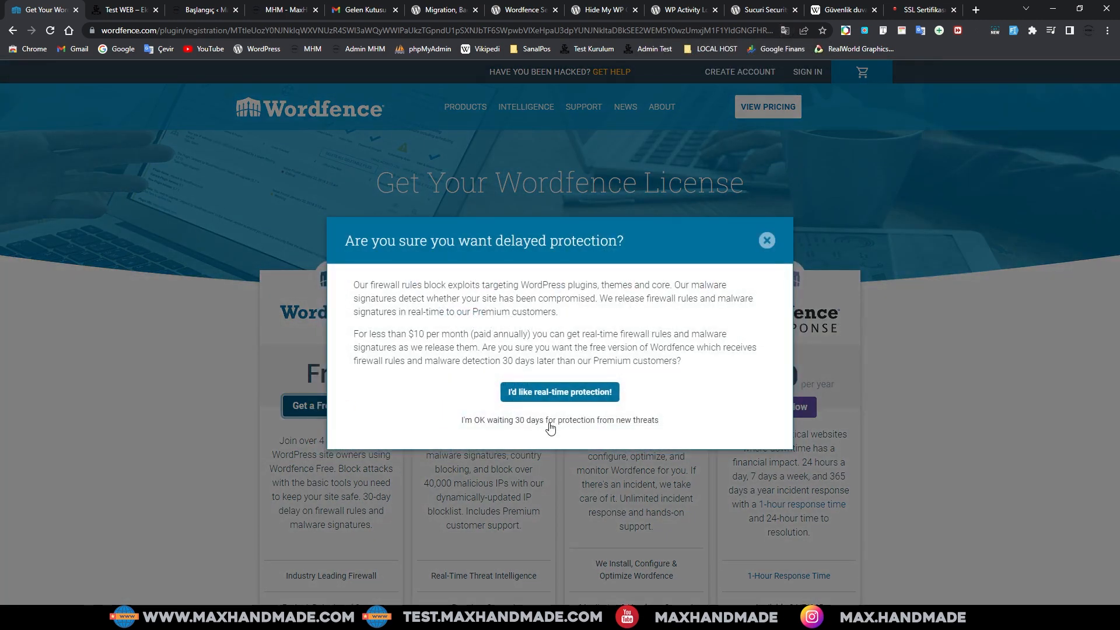
pyautogui.click(766, 240)
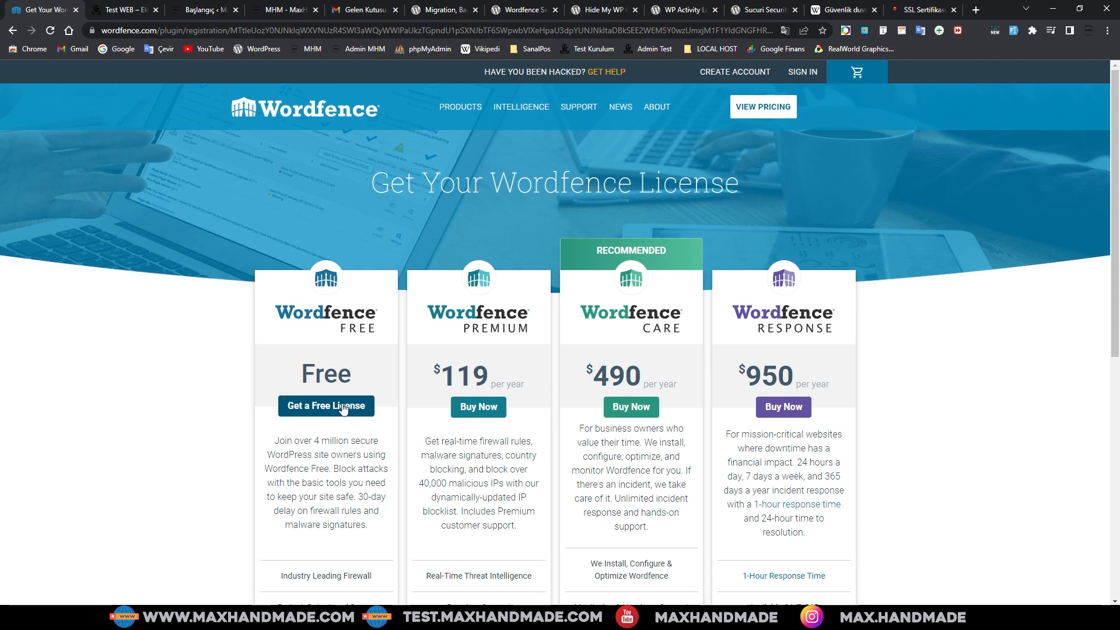
pyautogui.scroll(-2, 347, 411)
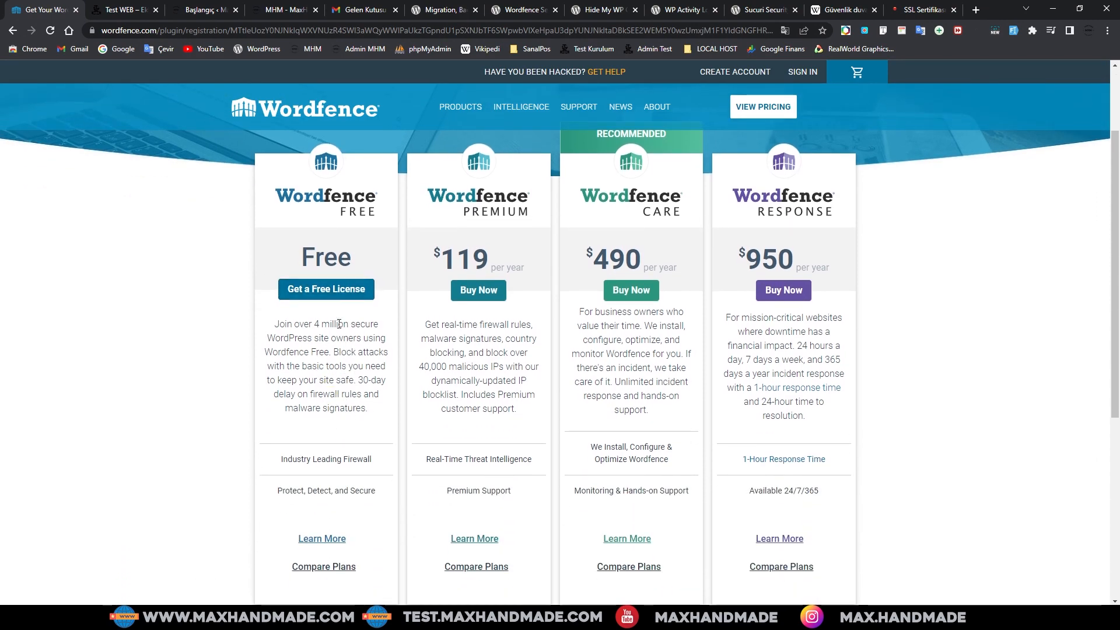
pyautogui.click(326, 289)
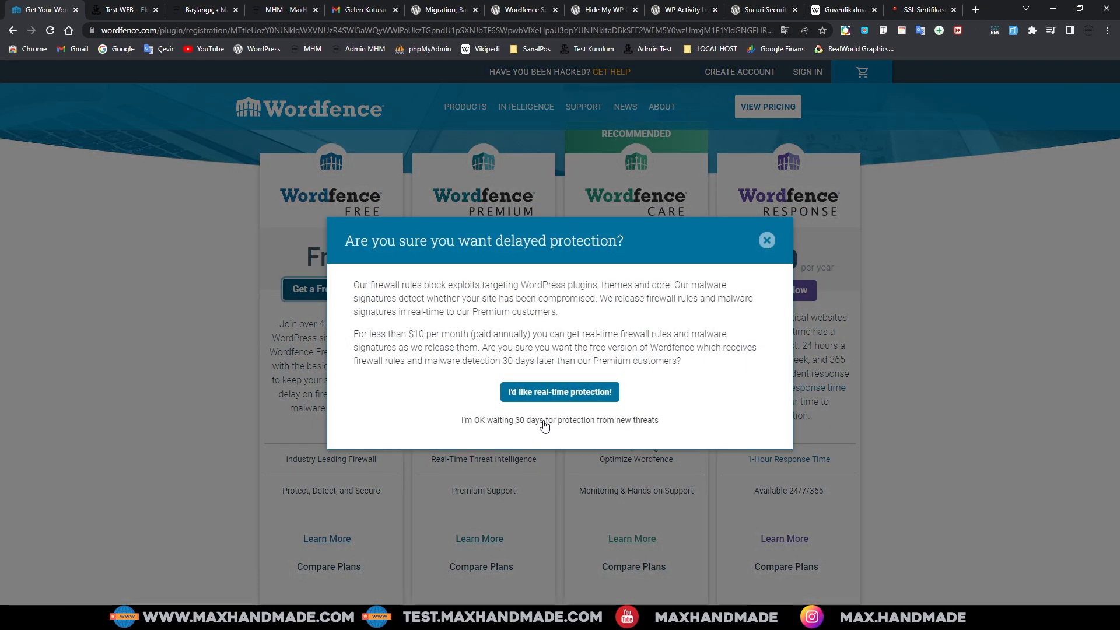
pyautogui.click(545, 421)
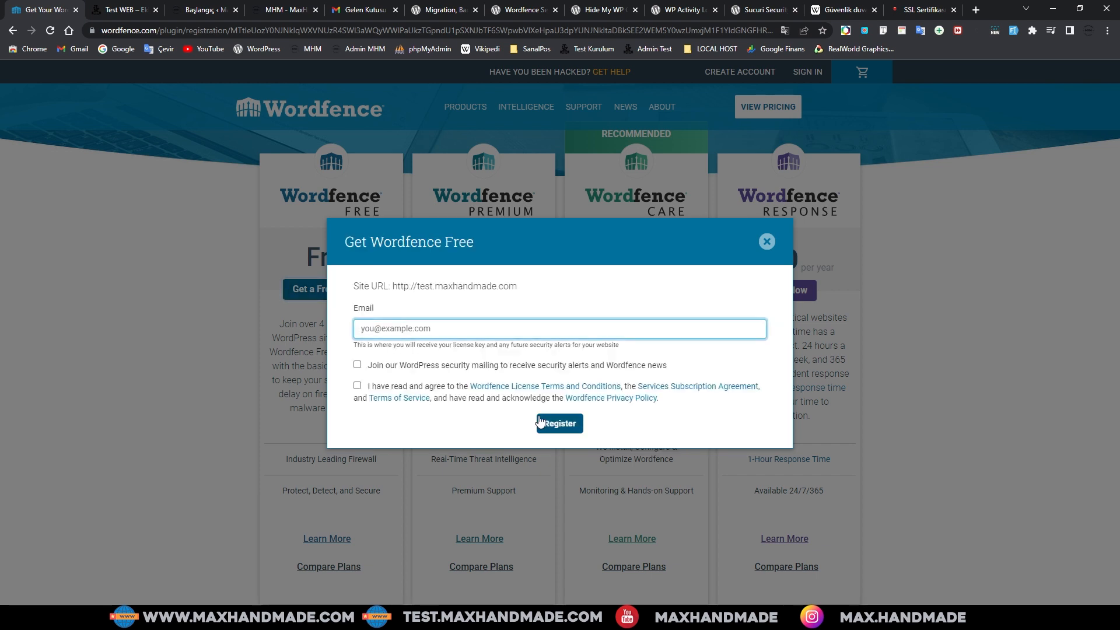
pyautogui.click(371, 328)
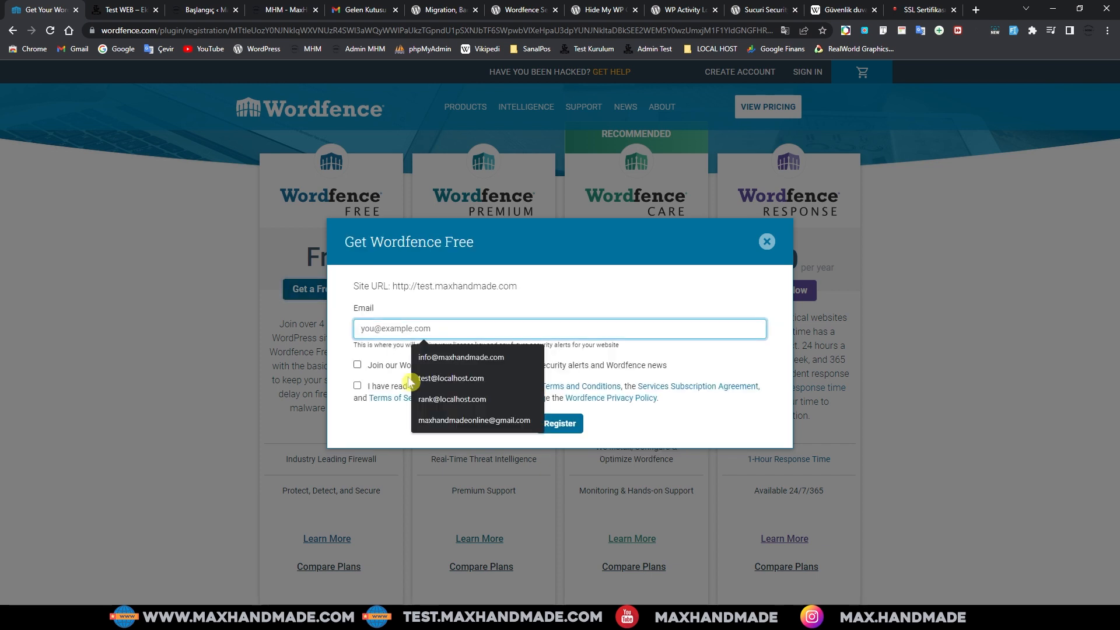
pyautogui.click(447, 421)
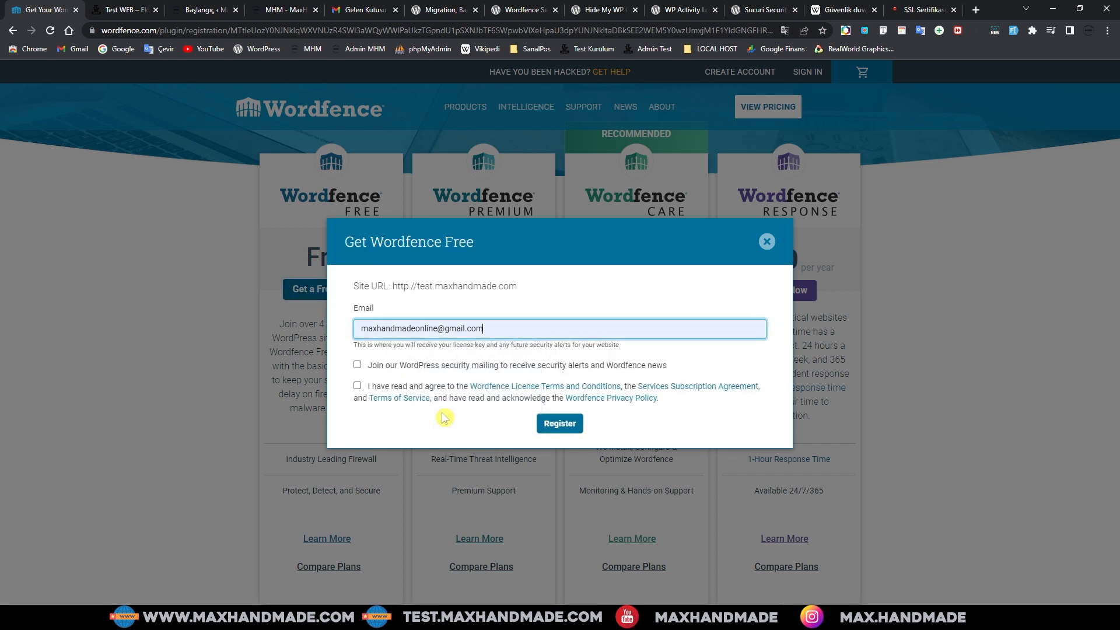
pyautogui.click(366, 391)
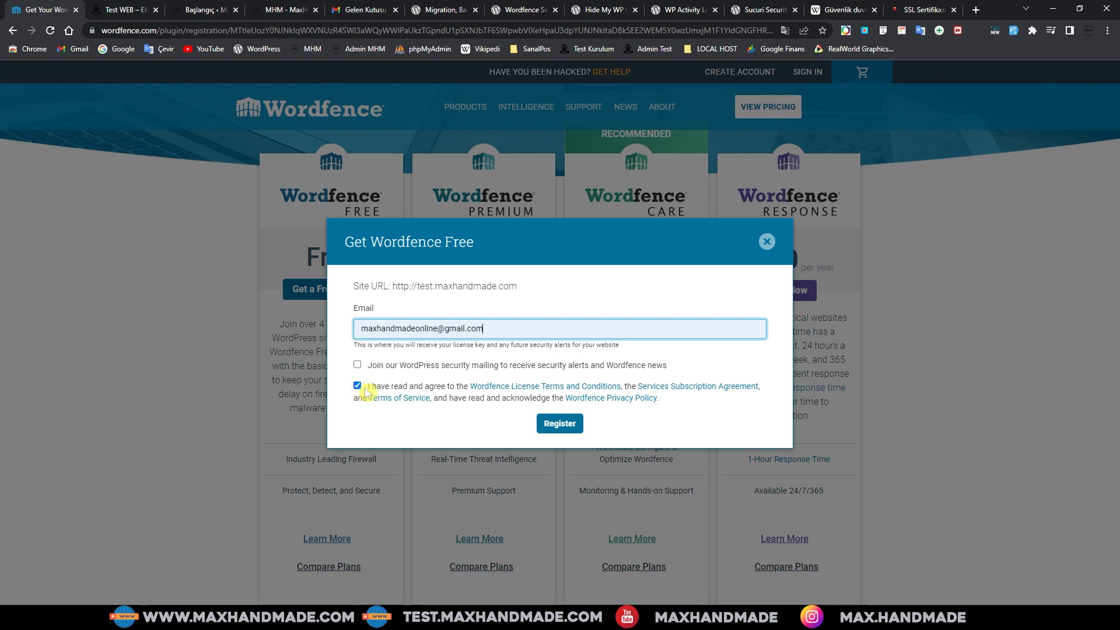
pyautogui.click(559, 425)
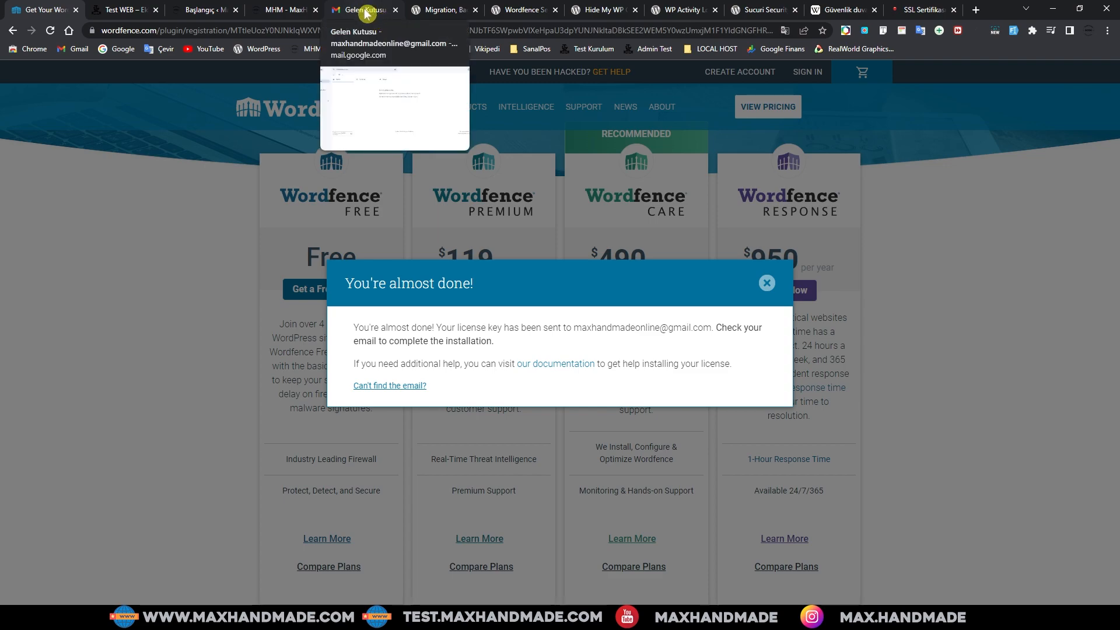
# Step: Refresh Gmail, open 'Your Wordfence License' and choose Install My License Automatically
pyautogui.click(767, 284)
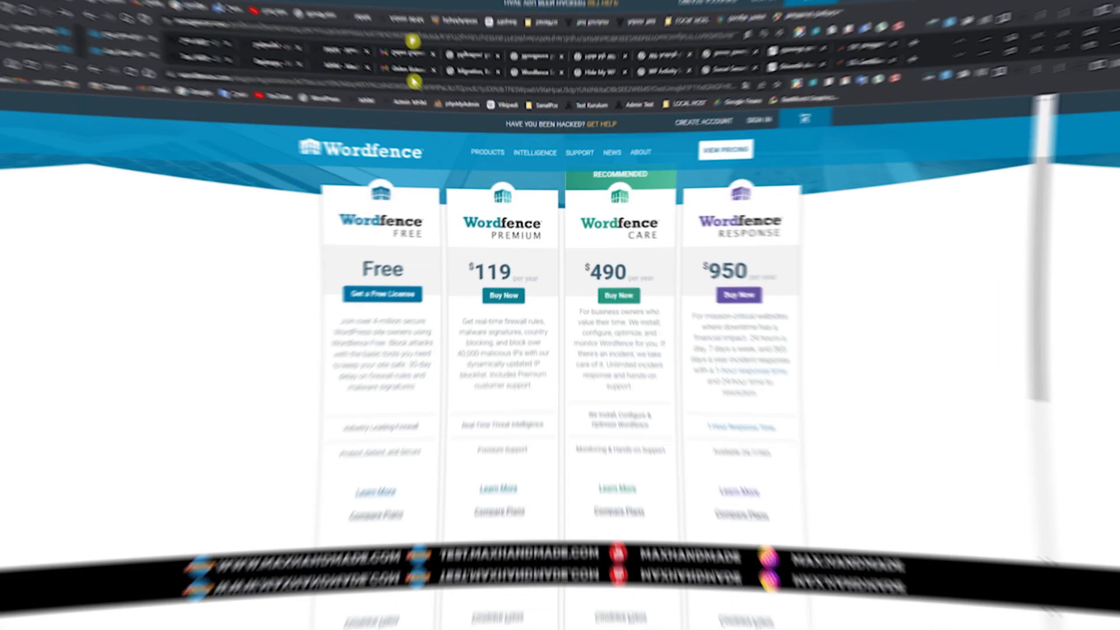
pyautogui.click(363, 9)
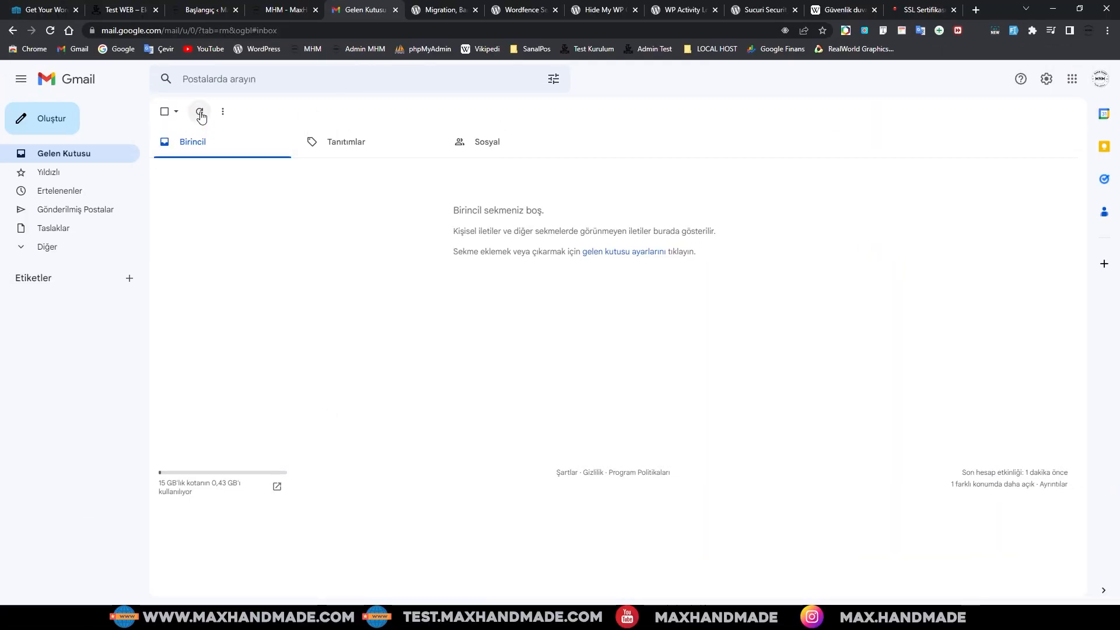
pyautogui.click(201, 113)
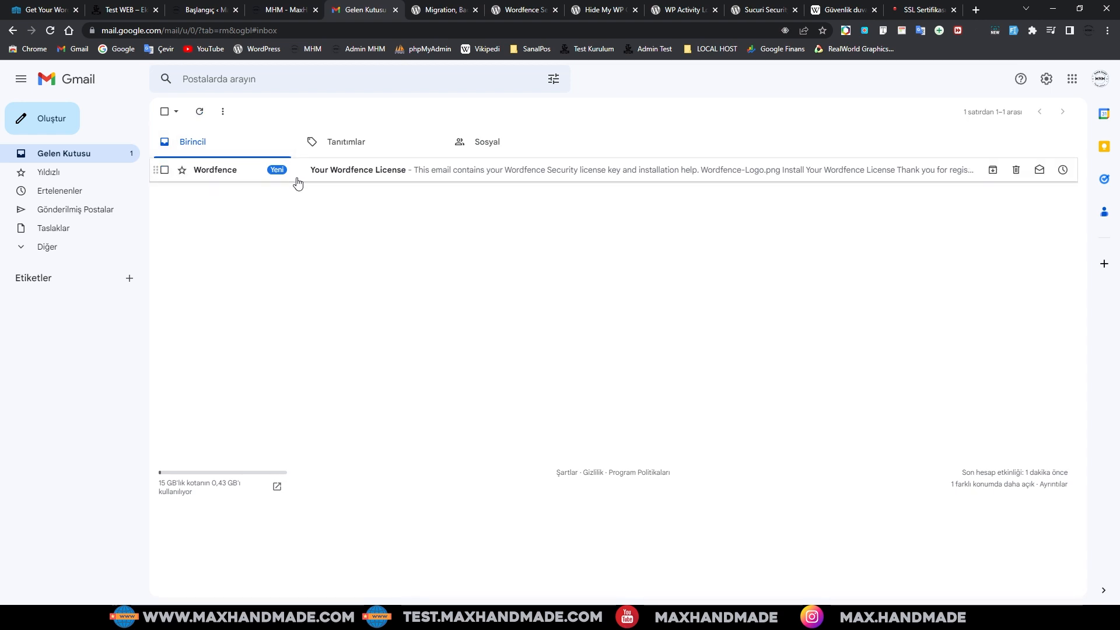
pyautogui.click(350, 172)
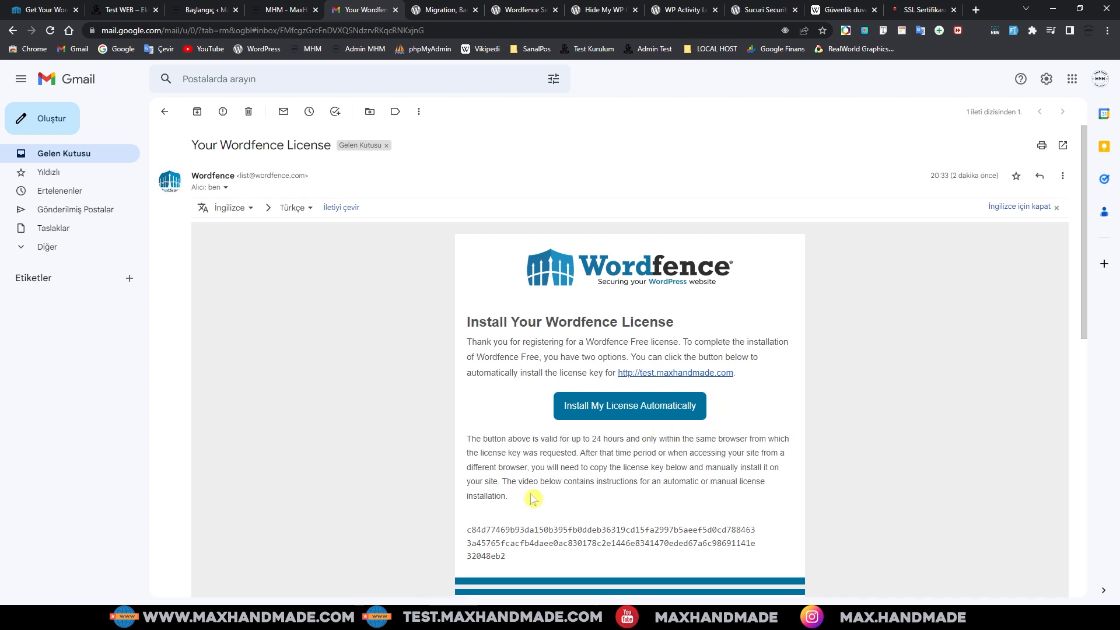
pyautogui.click(623, 410)
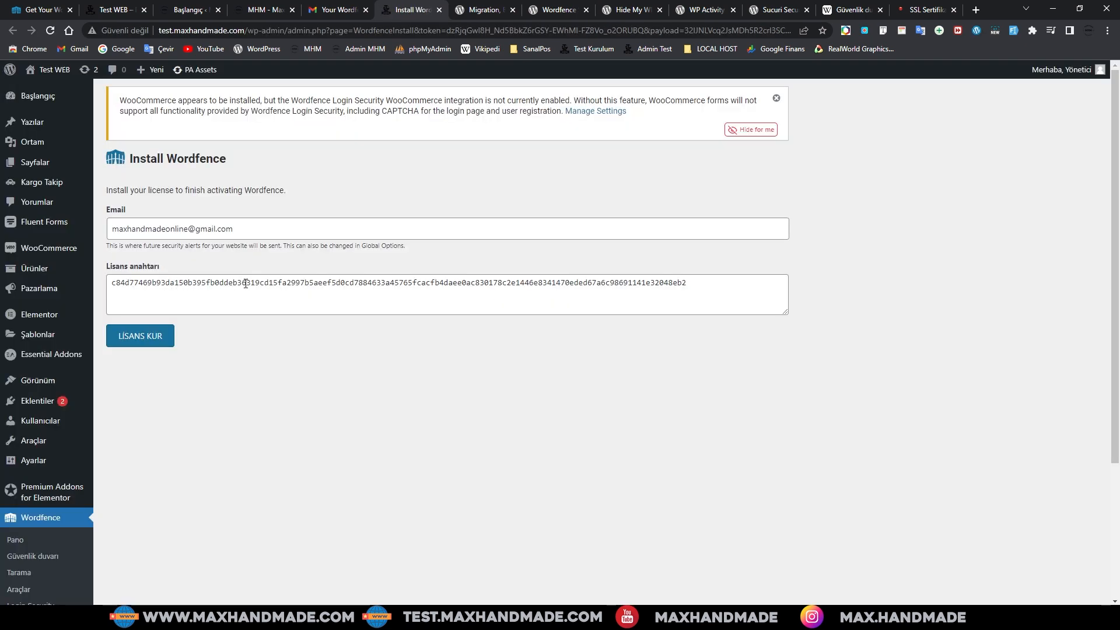
# Step: Install the pre-filled free Wordfence license and continue to the Wordfence dashboard
pyautogui.click(307, 282)
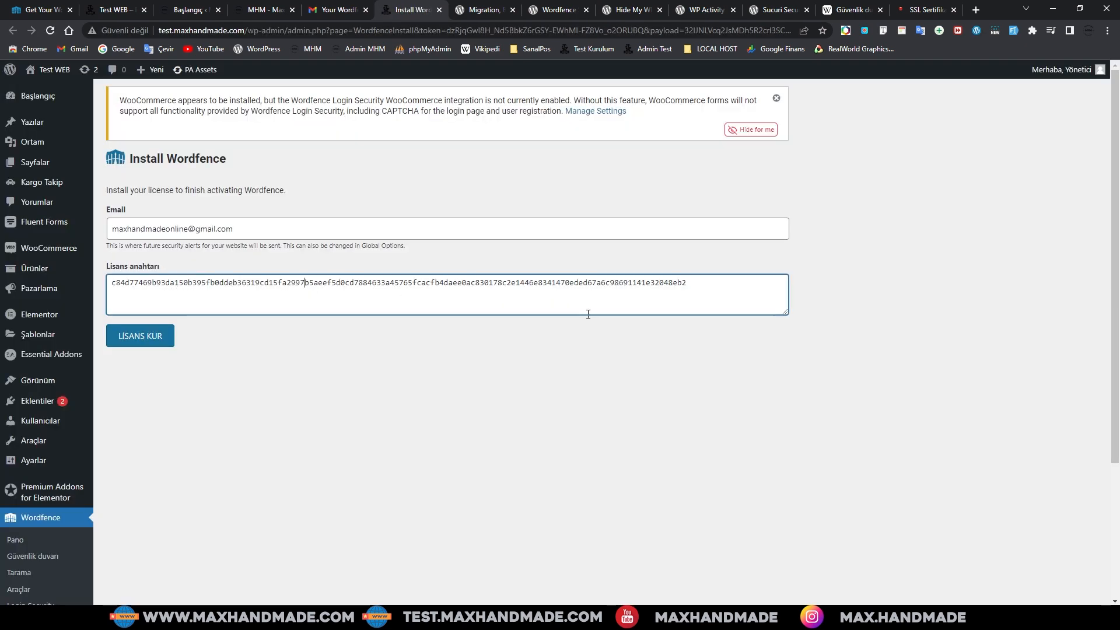
pyautogui.click(140, 338)
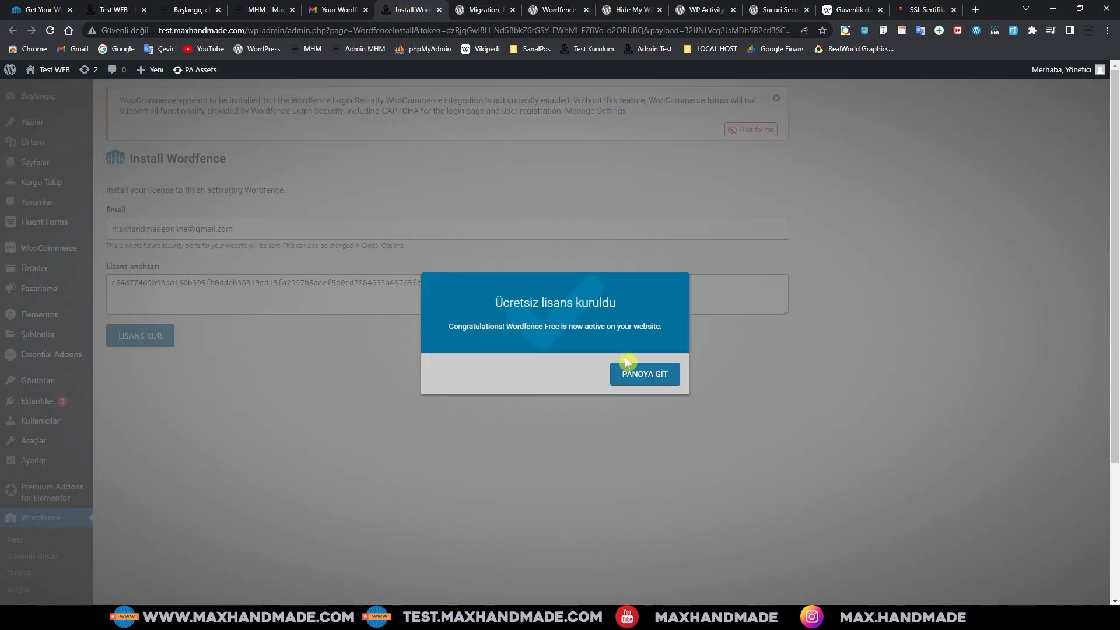
pyautogui.click(644, 383)
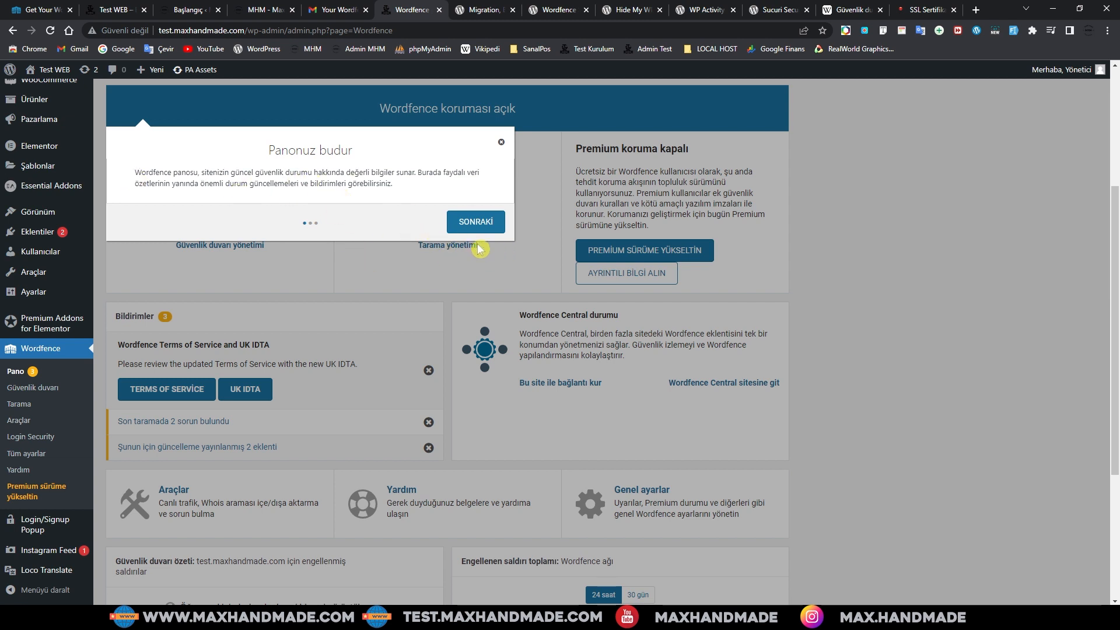
pyautogui.click(476, 225)
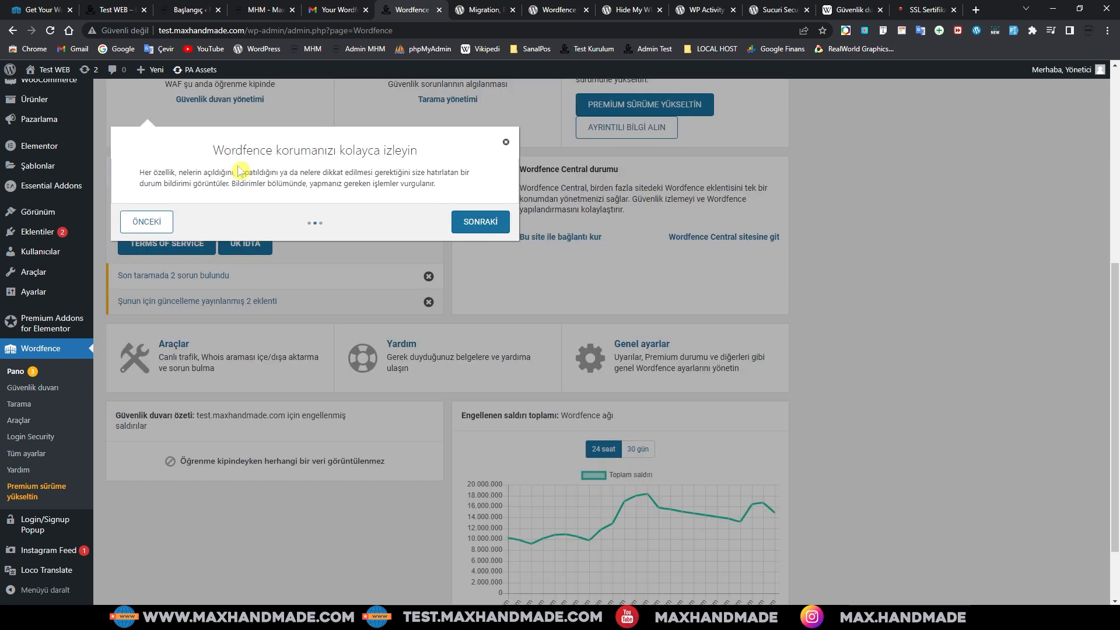
pyautogui.scroll(1, 329, 197)
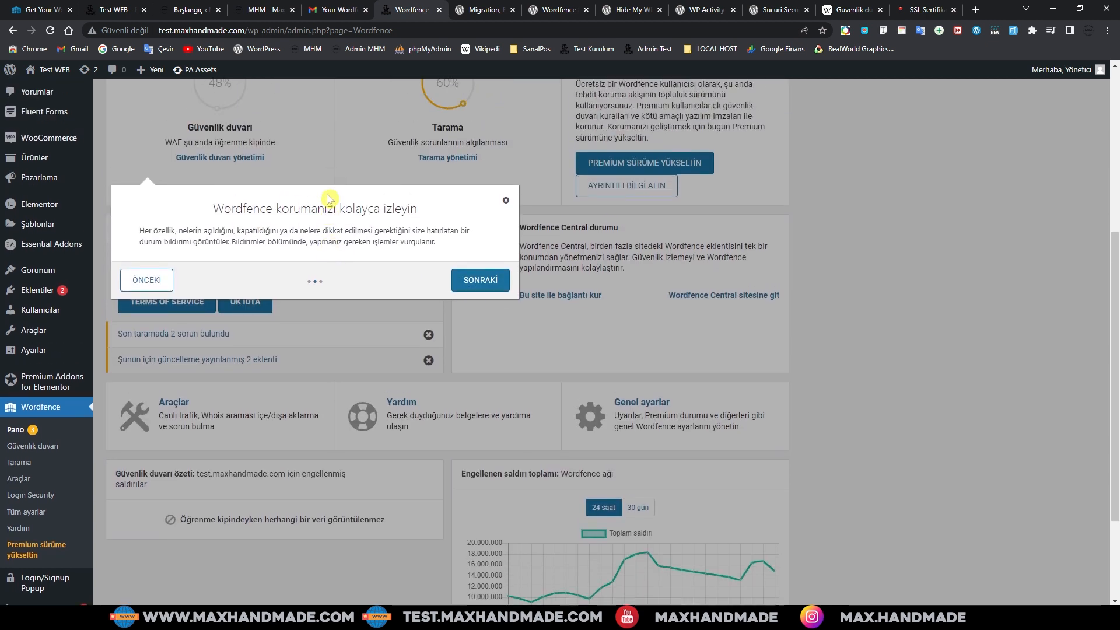
pyautogui.scroll(1, 303, 204)
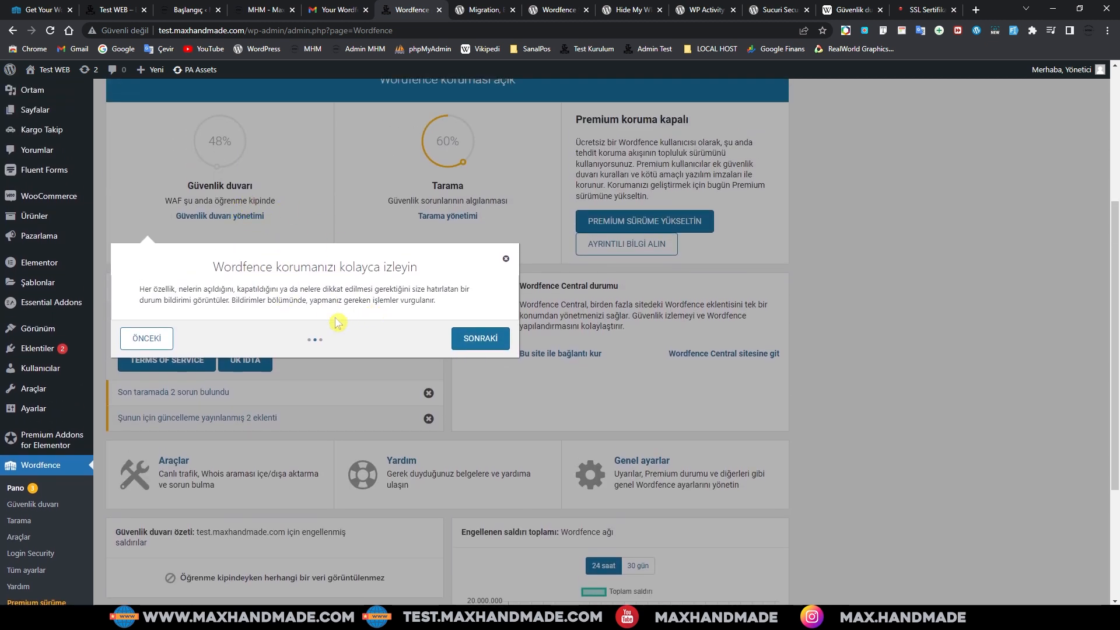
pyautogui.click(484, 341)
pyautogui.click(526, 330)
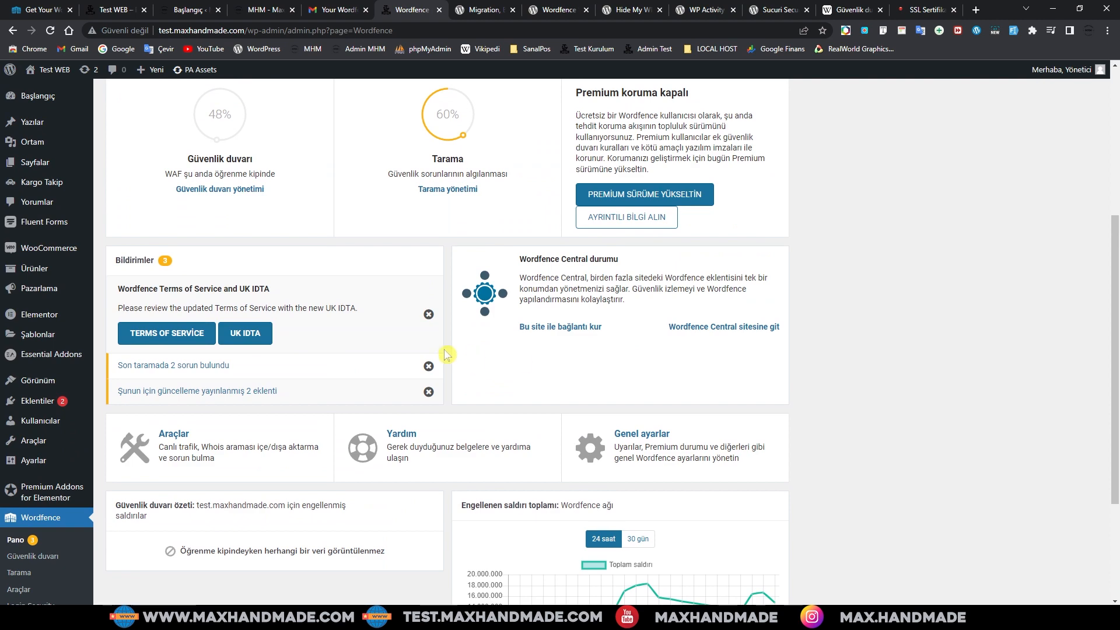
pyautogui.click(429, 314)
pyautogui.scroll(2, 440, 327)
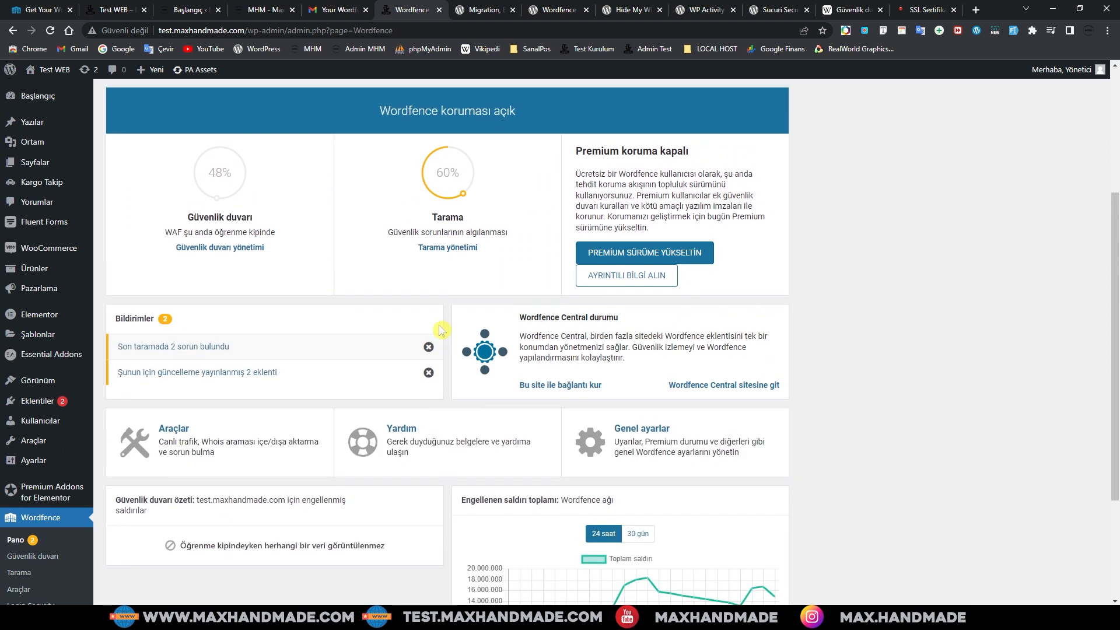
pyautogui.scroll(1, 275, 287)
pyautogui.scroll(2, 337, 311)
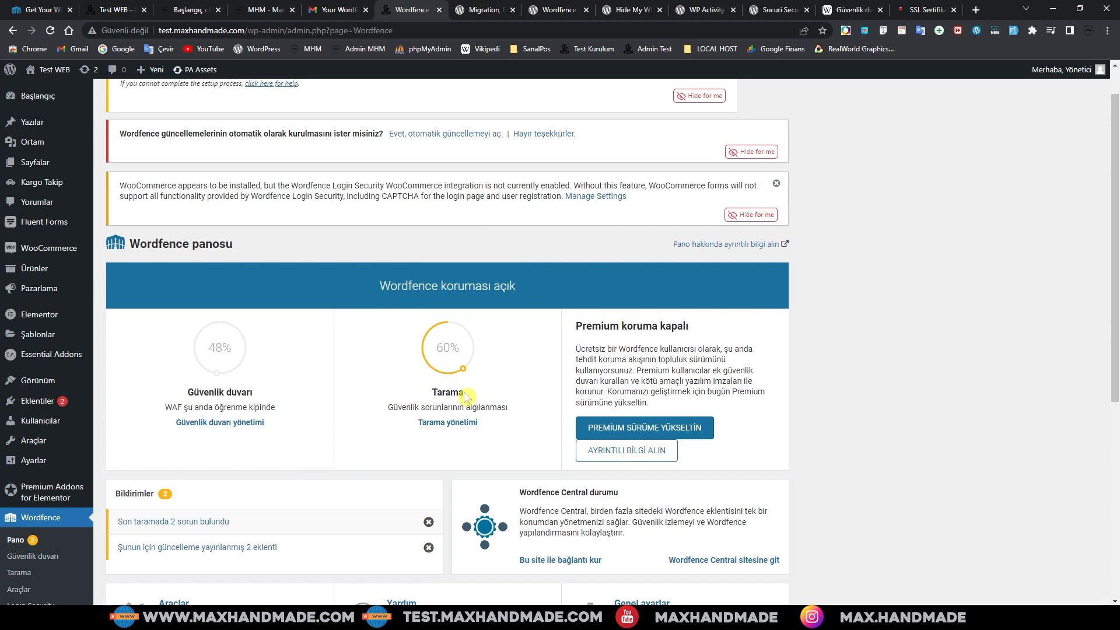
pyautogui.scroll(-1, 472, 402)
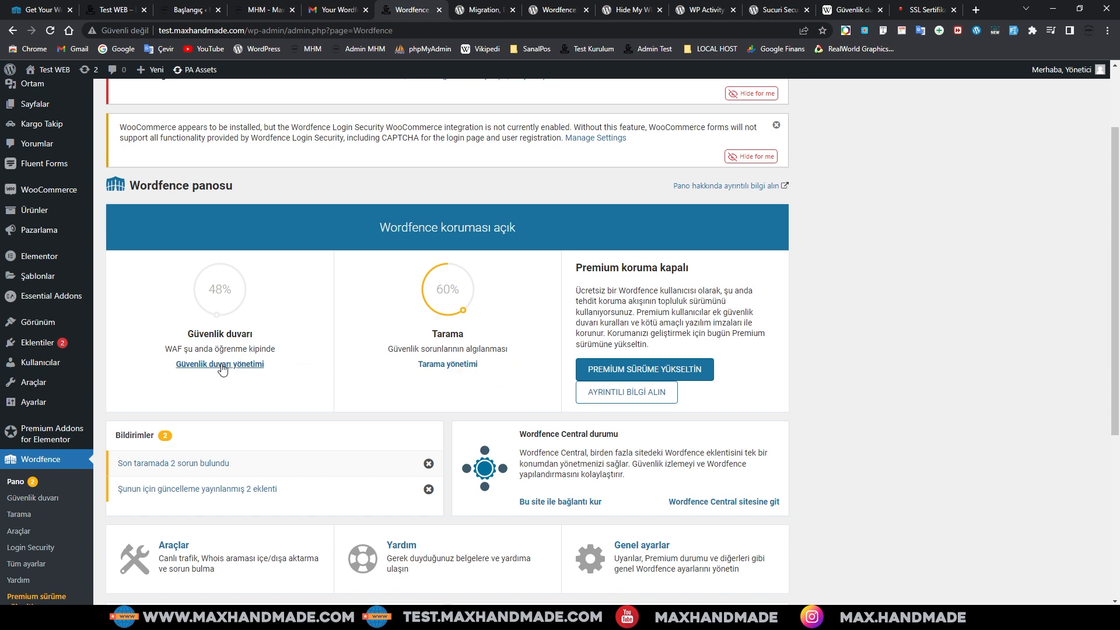
pyautogui.moveTo(227, 300)
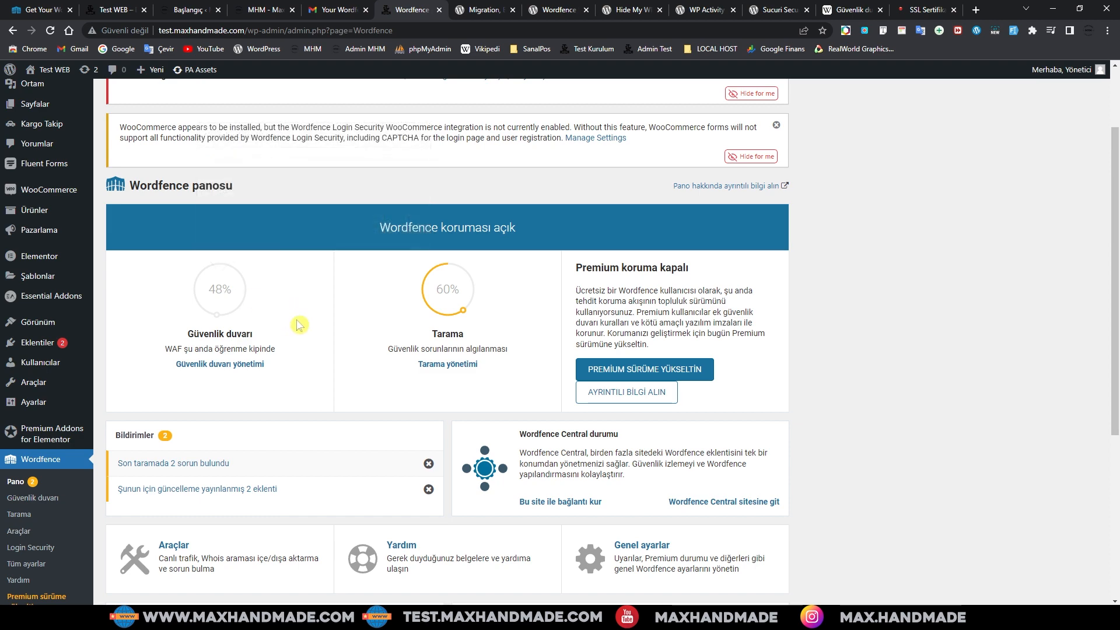
pyautogui.moveTo(459, 297)
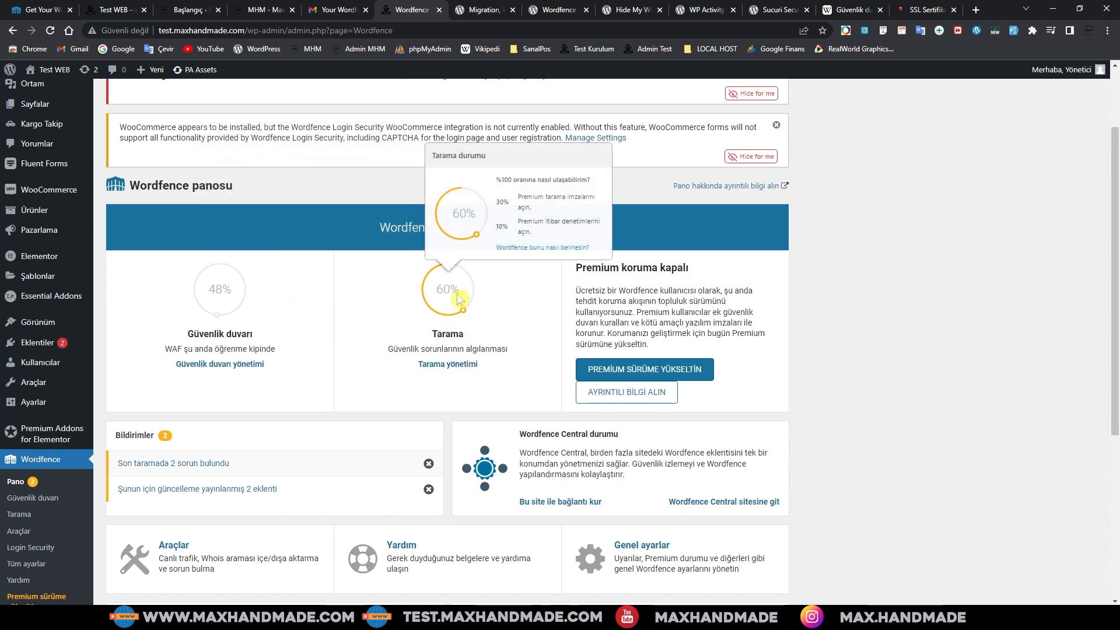
pyautogui.scroll(-2, 475, 336)
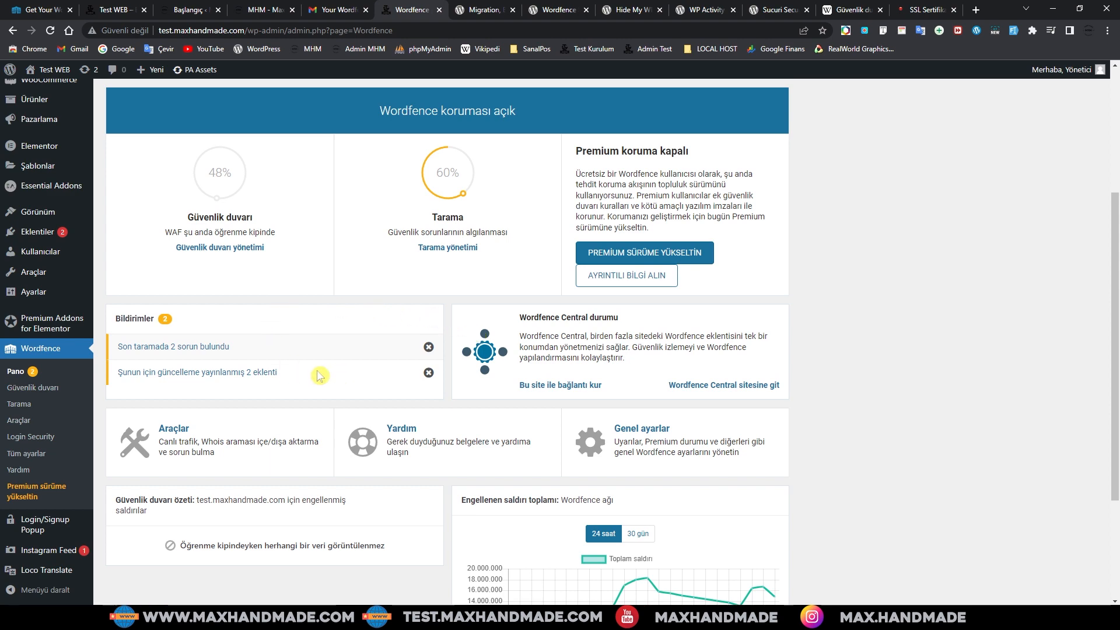
pyautogui.scroll(4, 324, 320)
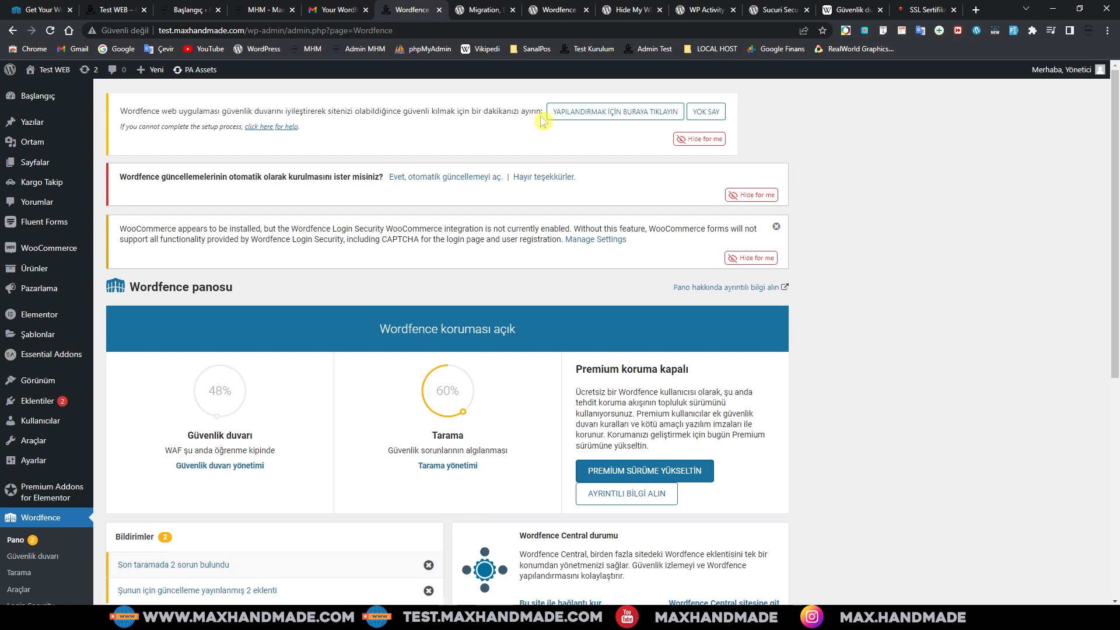
# Step: Optimize the Wordfence firewall with extended protection after downloading a .htaccess backup
pyautogui.click(607, 116)
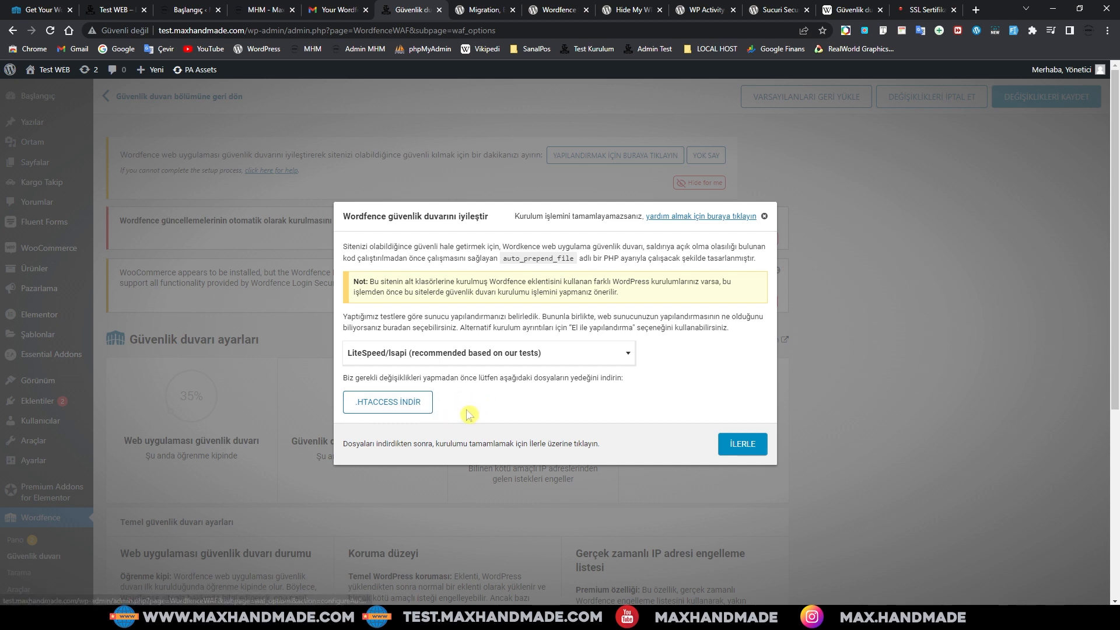
pyautogui.click(396, 407)
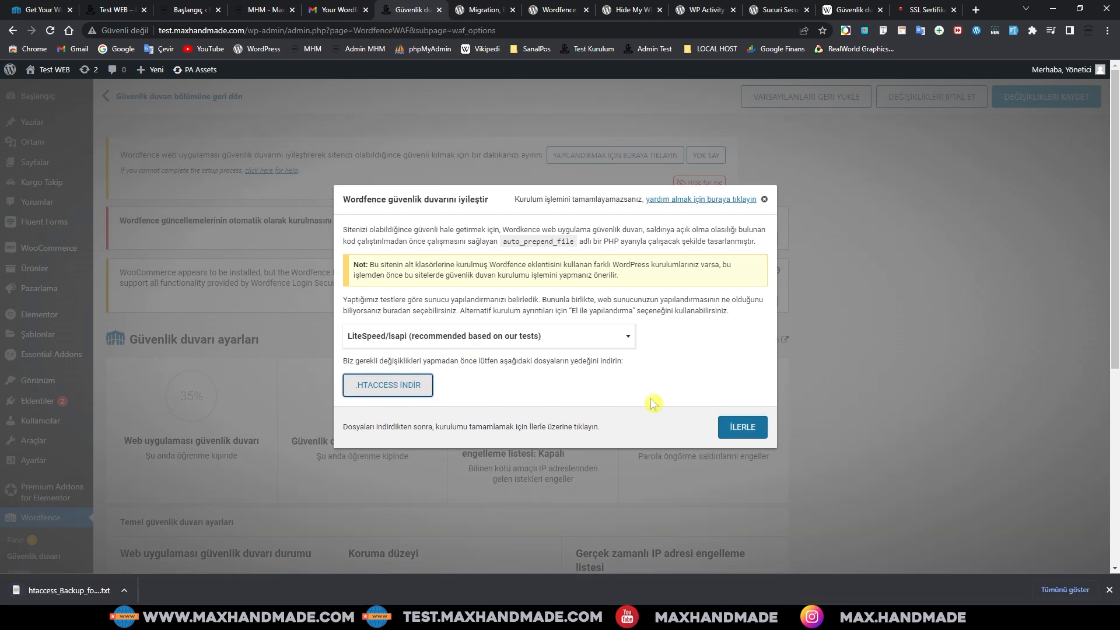
pyautogui.click(751, 431)
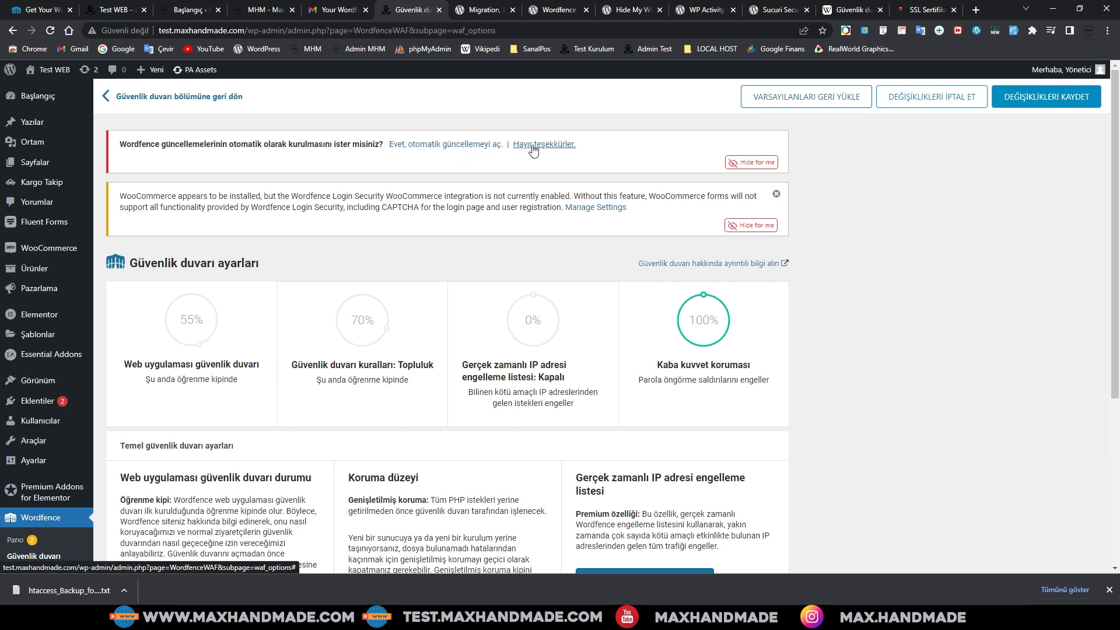
# Step: Turn on automatic Wordfence updates and read the WooCommerce integration CAPTCHA notice
pyautogui.click(435, 150)
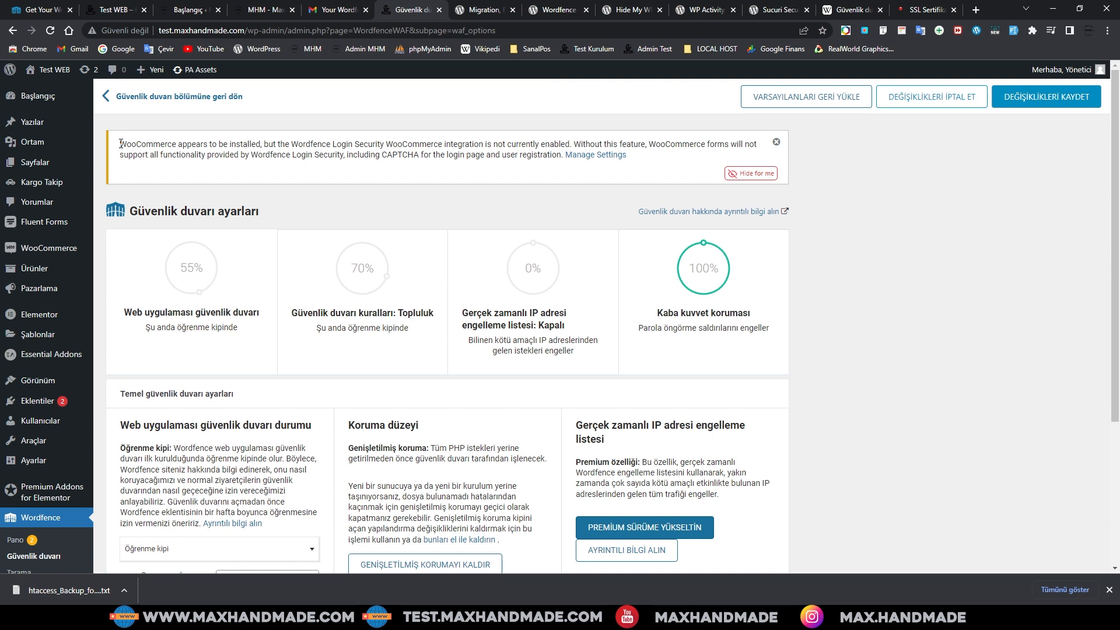
pyautogui.moveTo(120, 143); pyautogui.dragTo(639, 157)
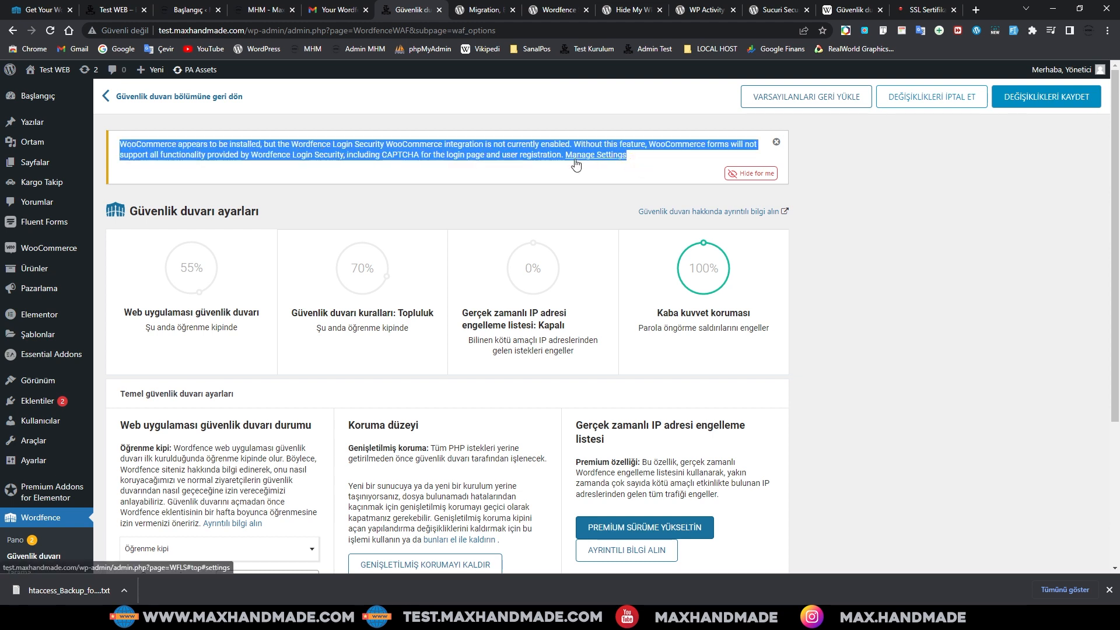
pyautogui.click(419, 176)
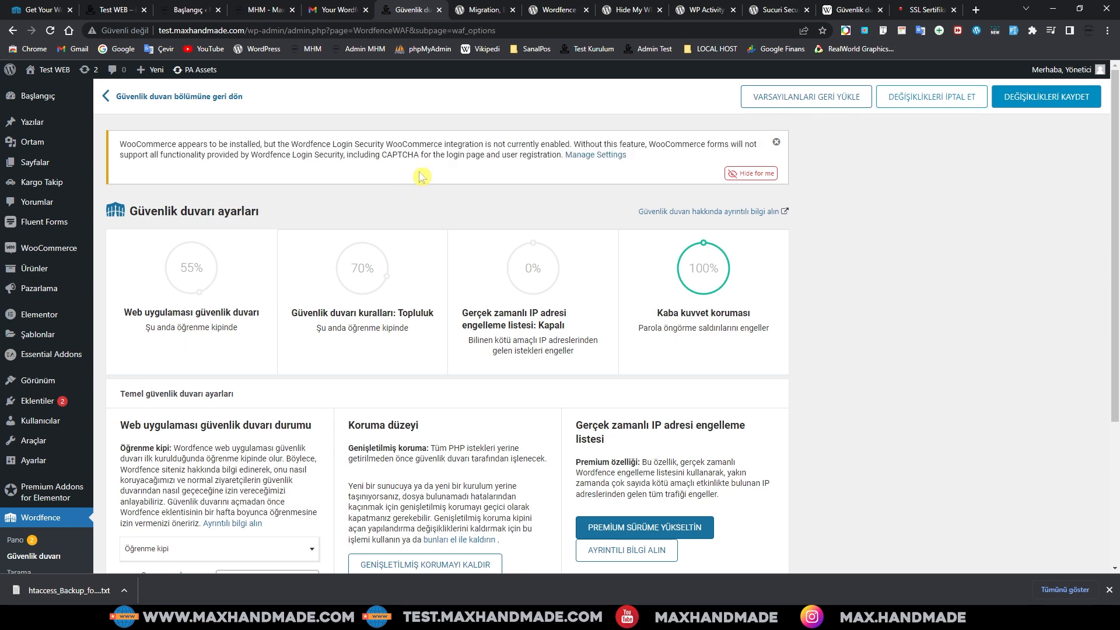
pyautogui.scroll(-1, 452, 175)
pyautogui.scroll(1, 450, 178)
pyautogui.moveTo(382, 154); pyautogui.dragTo(419, 159)
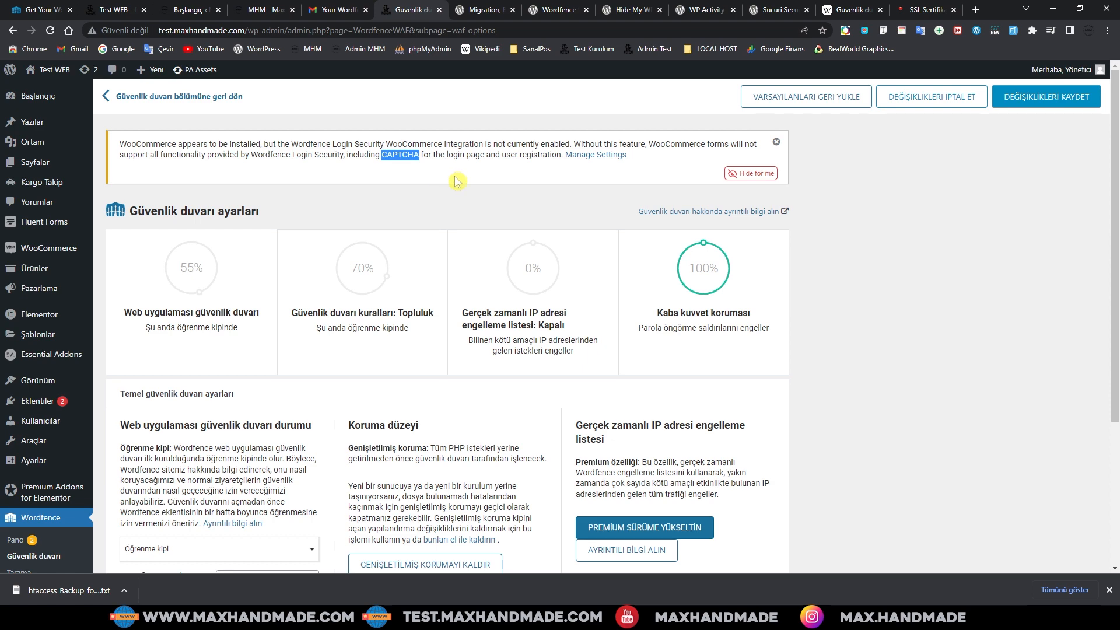
pyautogui.scroll(-1, 474, 180)
pyautogui.scroll(1, 475, 181)
pyautogui.scroll(-1, 478, 182)
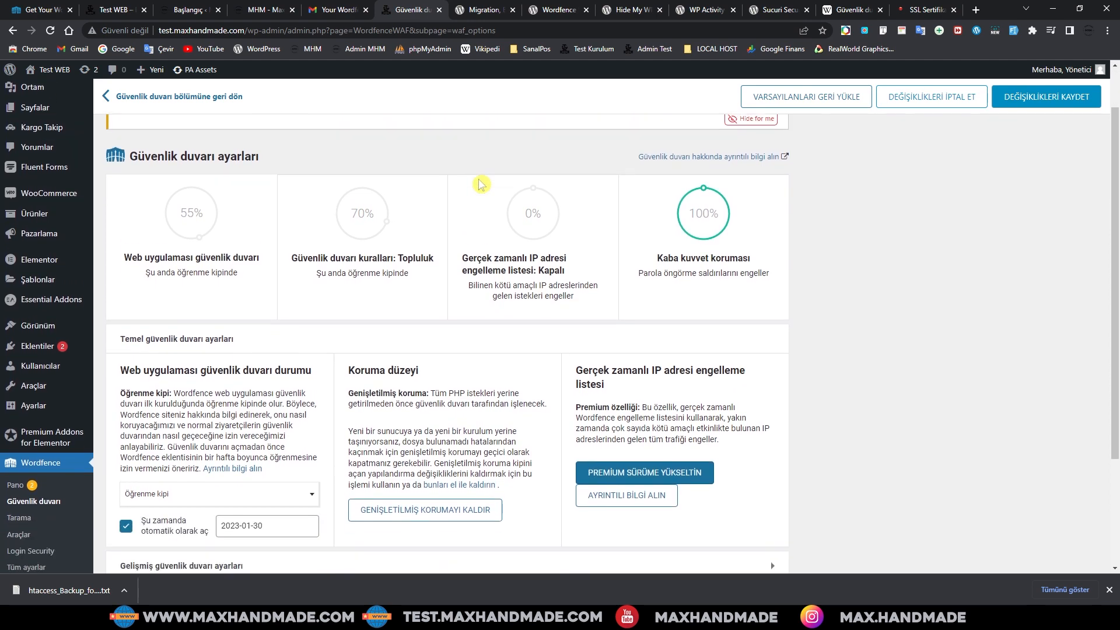
pyautogui.scroll(1, 480, 184)
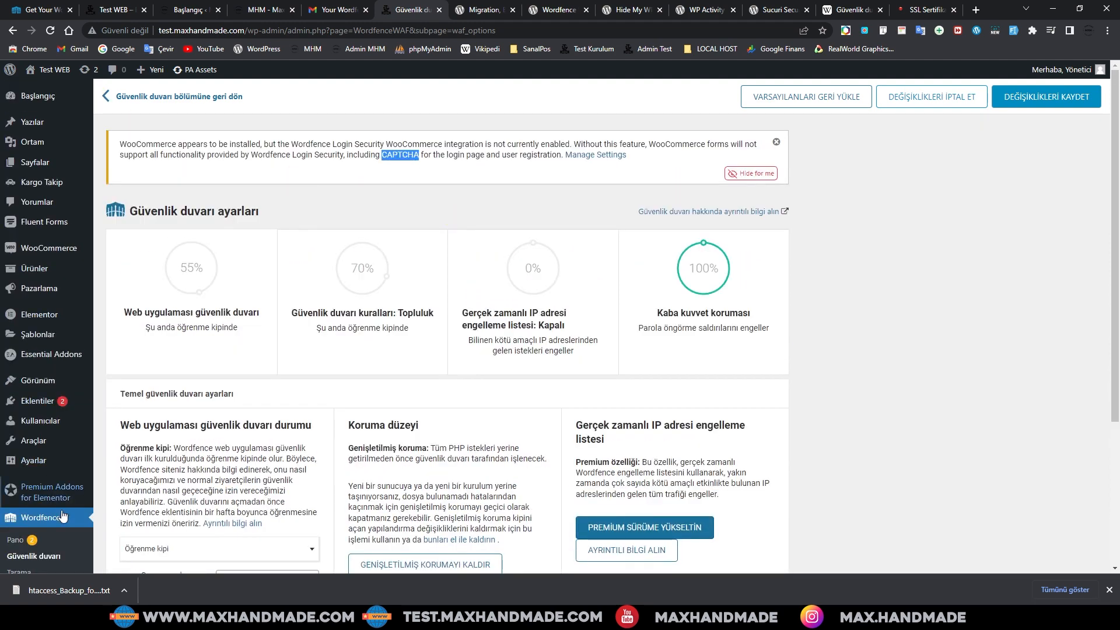
# Step: Open the scan page showing 2 issues from the dashboard and dismiss its tour
pyautogui.click(17, 540)
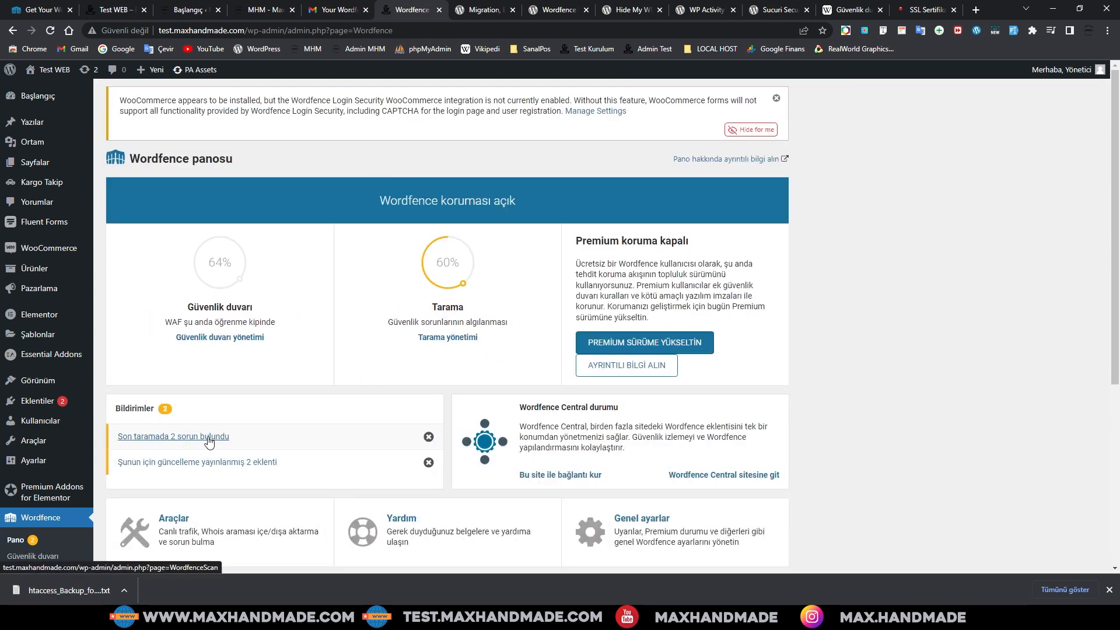
pyautogui.click(209, 437)
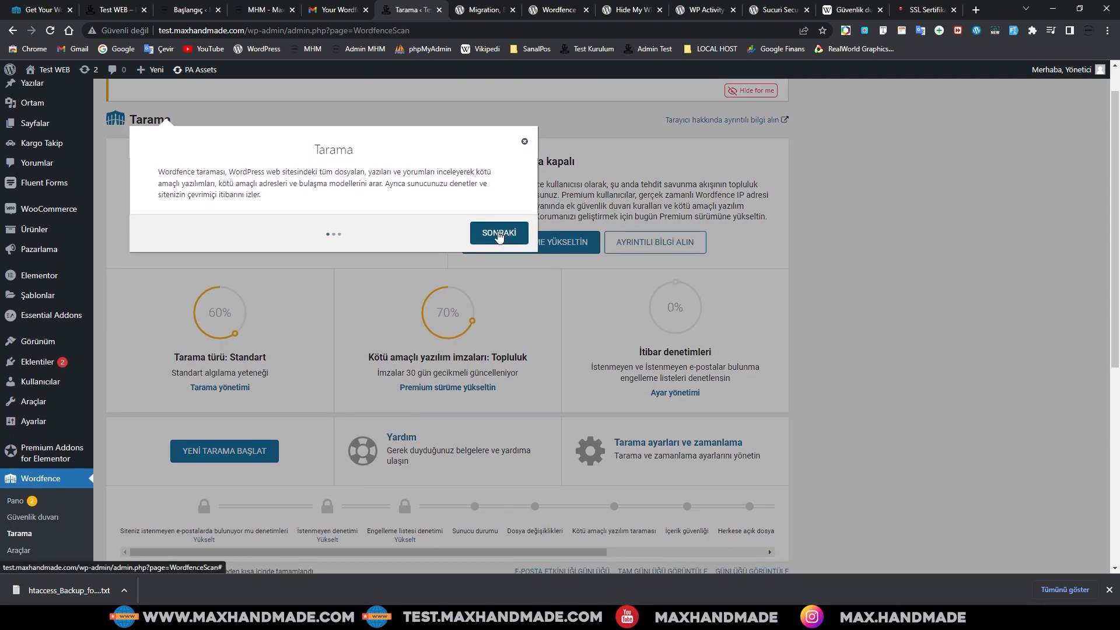
pyautogui.click(499, 233)
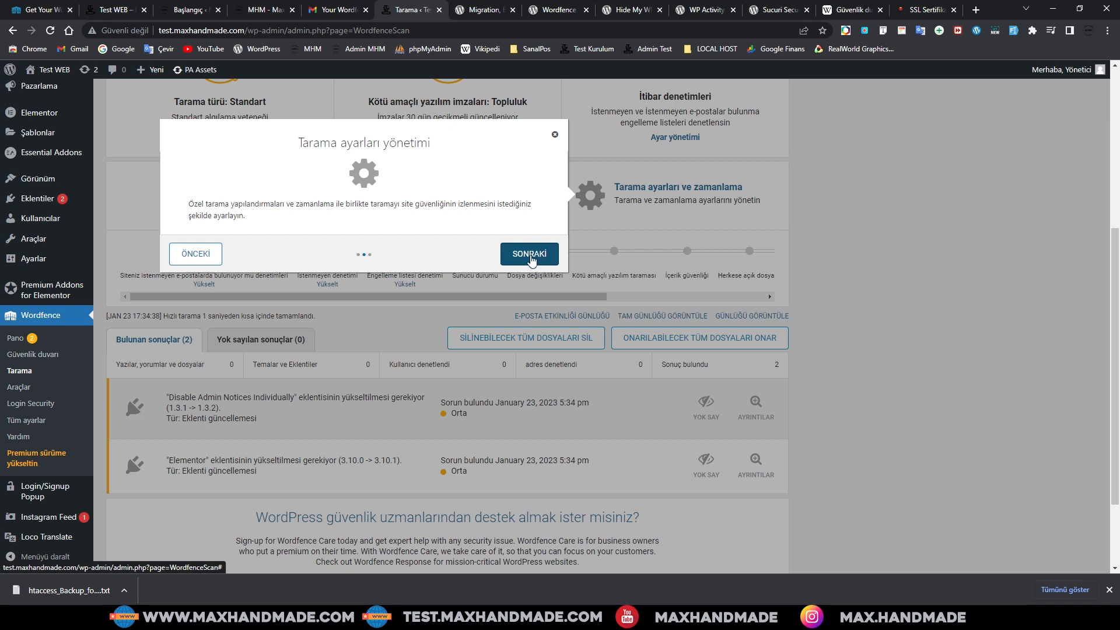
pyautogui.click(530, 255)
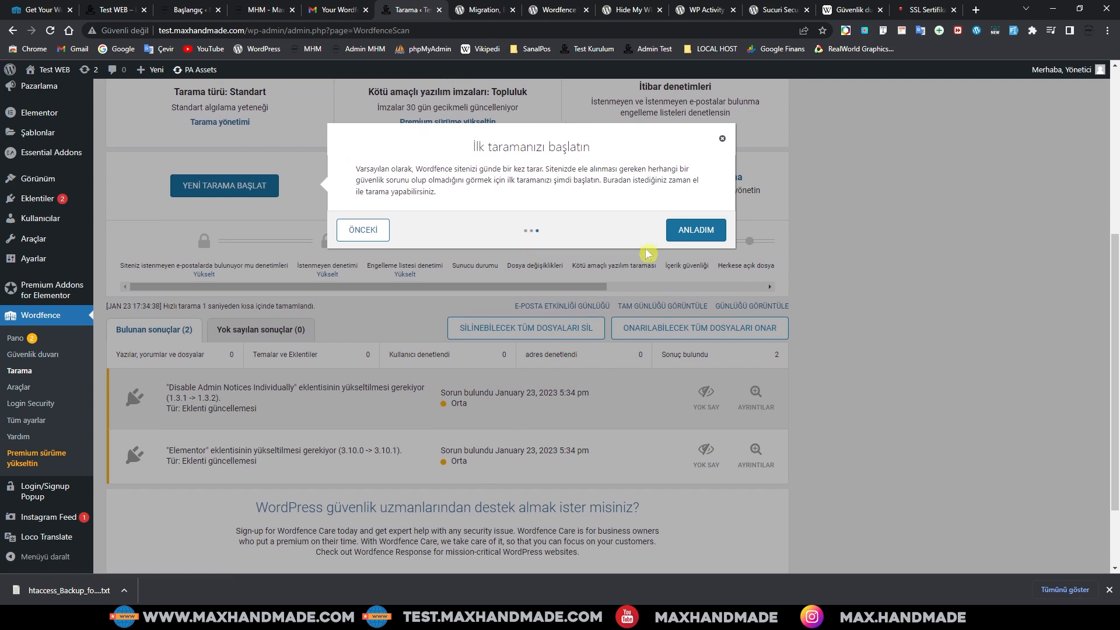
pyautogui.click(697, 226)
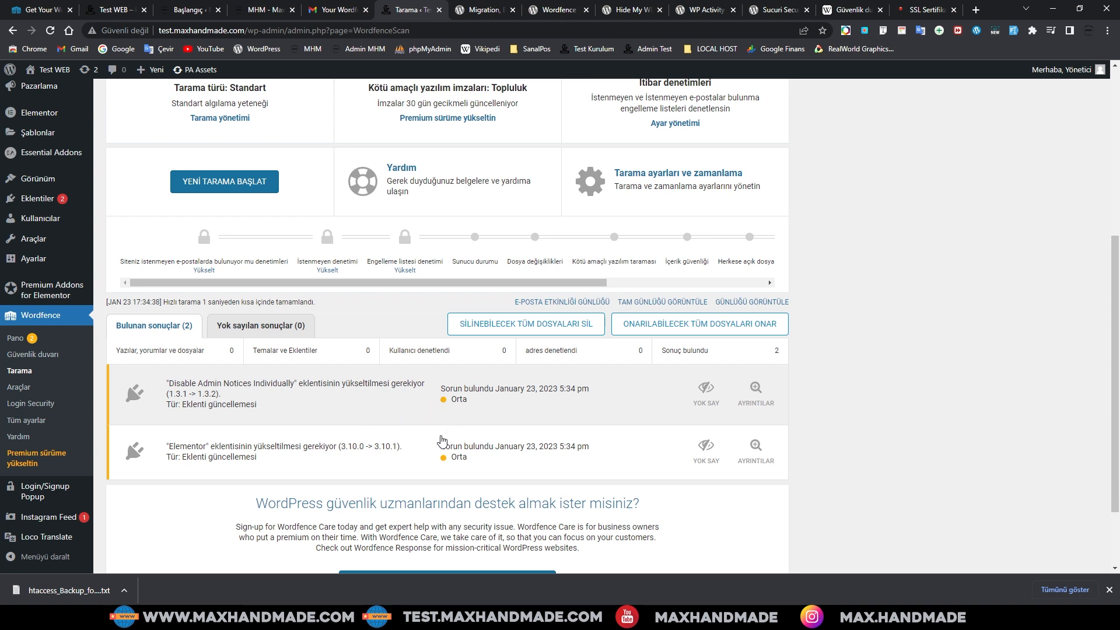
pyautogui.scroll(1, 455, 356)
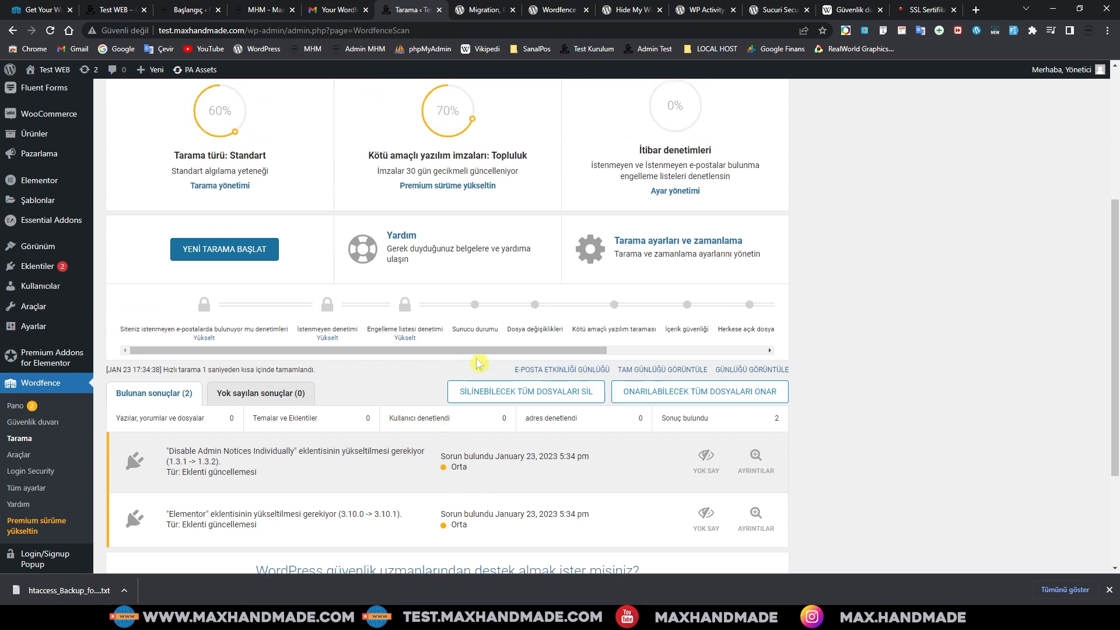
pyautogui.scroll(2, 477, 362)
pyautogui.scroll(-1, 438, 380)
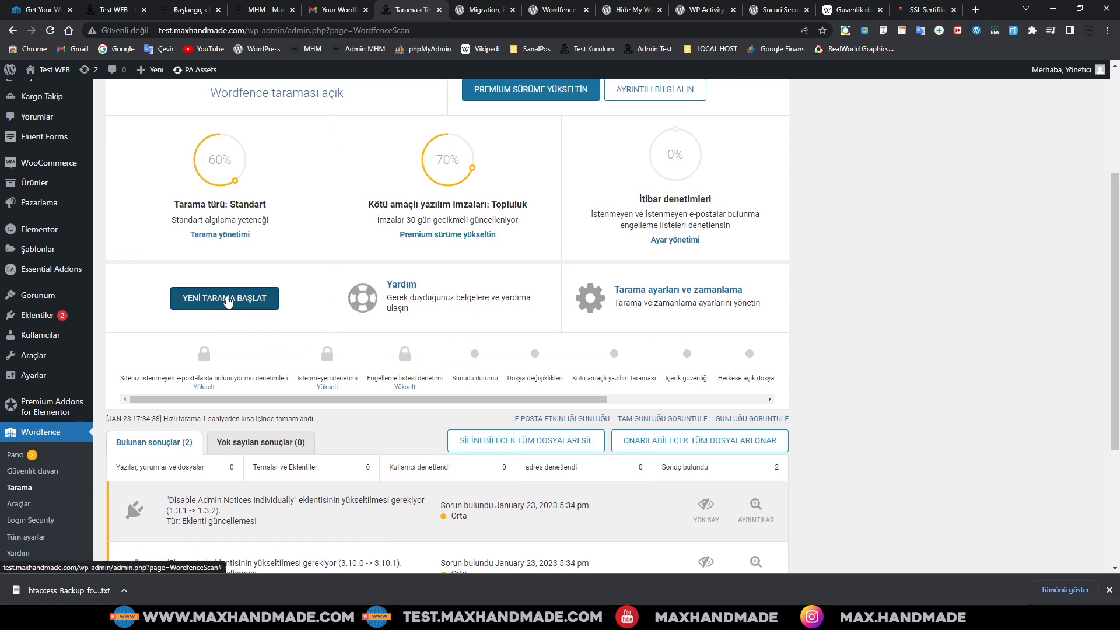
# Step: Run a new scan that flags Elementor and Disable Admin Notices Individually for updates
pyautogui.click(228, 301)
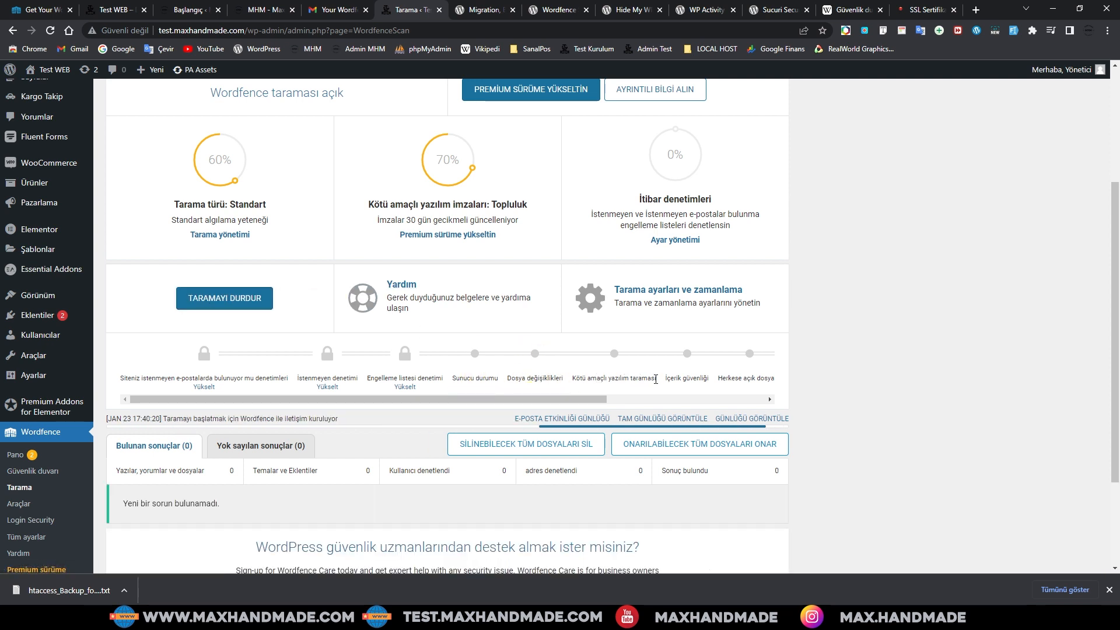
pyautogui.scroll(-1, 615, 362)
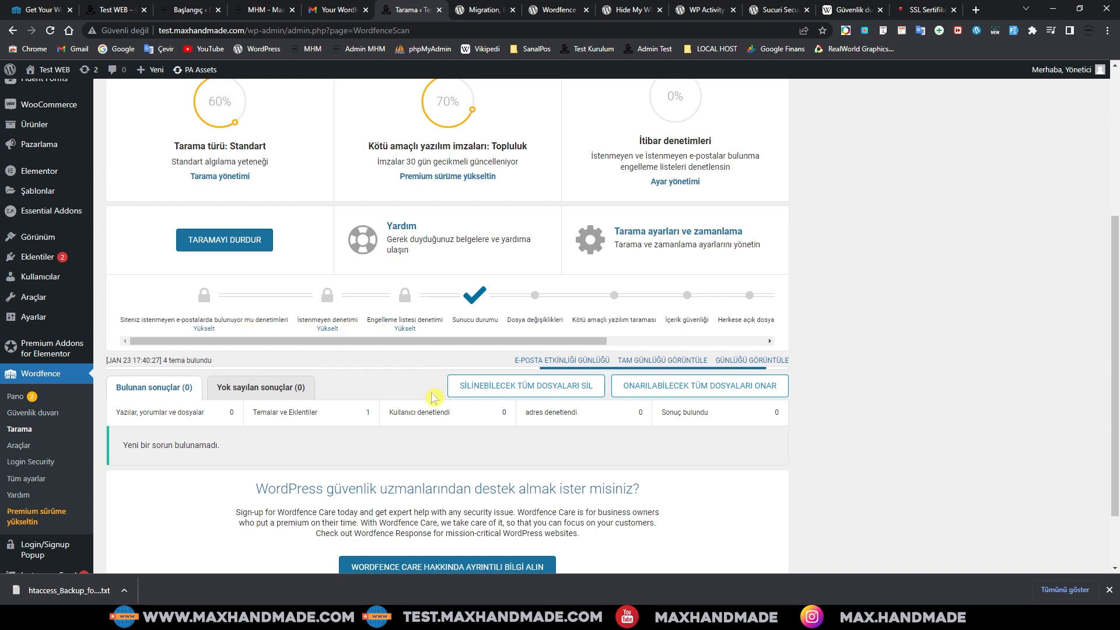
pyautogui.scroll(1, 433, 399)
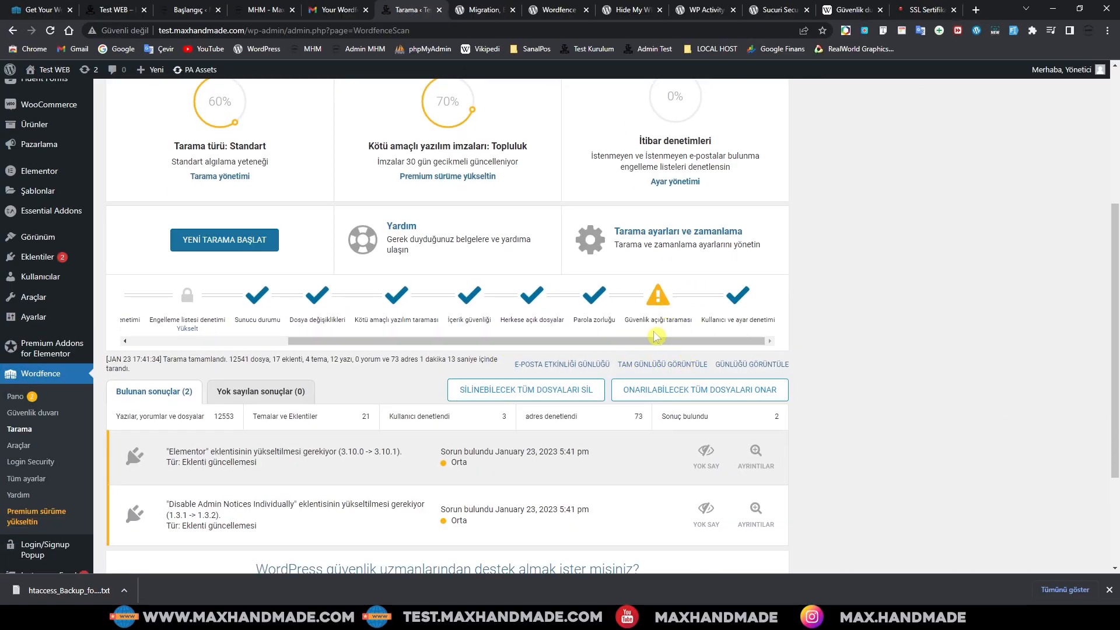
pyautogui.moveTo(639, 342); pyautogui.dragTo(615, 346)
pyautogui.scroll(-2, 453, 482)
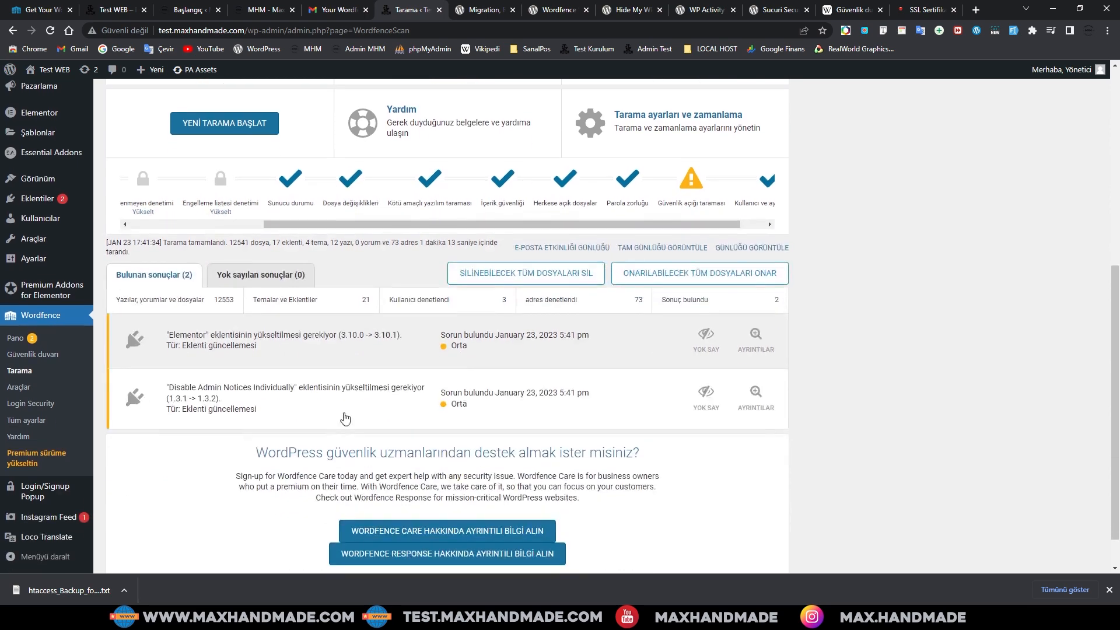
pyautogui.scroll(2, 409, 397)
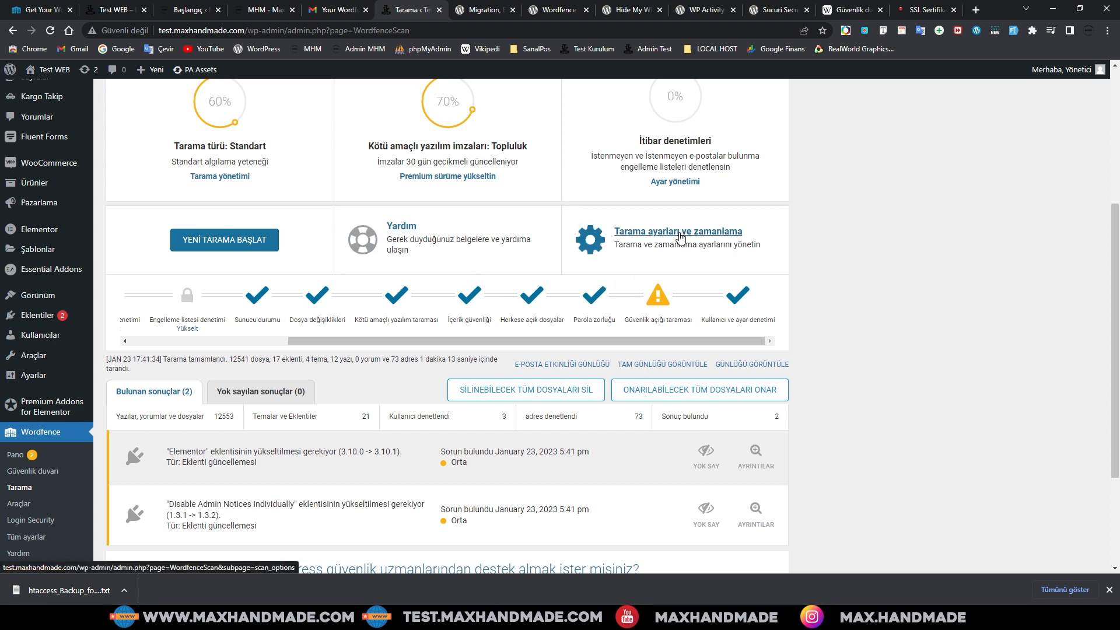
# Step: Review the Genel ayarlar section of the scan options, then return to the Wordfence dashboard
pyautogui.click(681, 234)
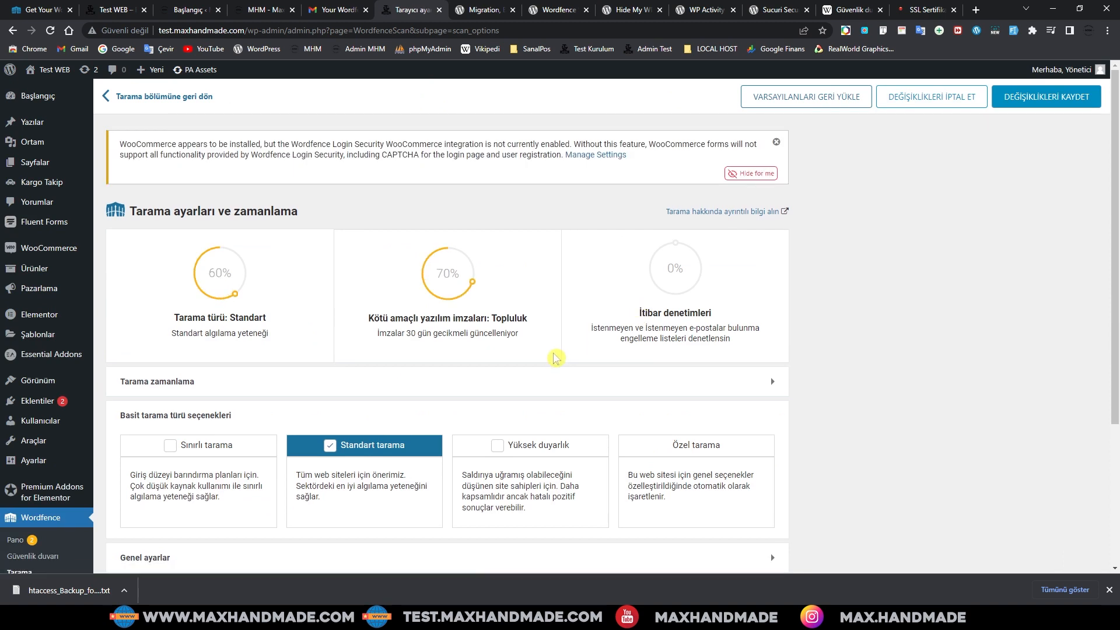
pyautogui.scroll(-2, 467, 381)
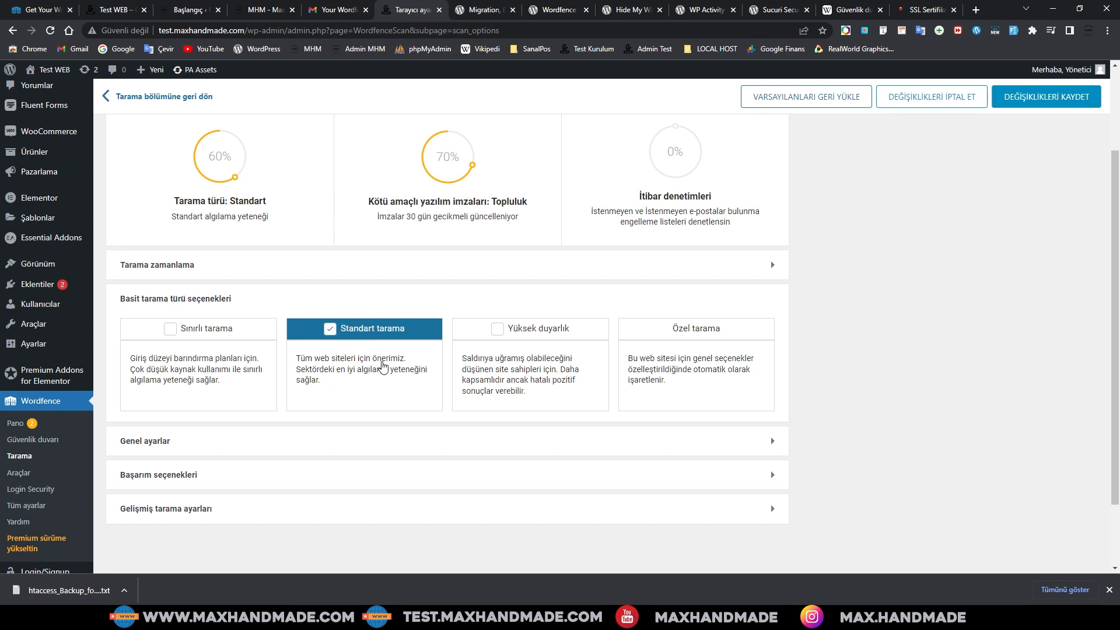
pyautogui.scroll(-1, 383, 366)
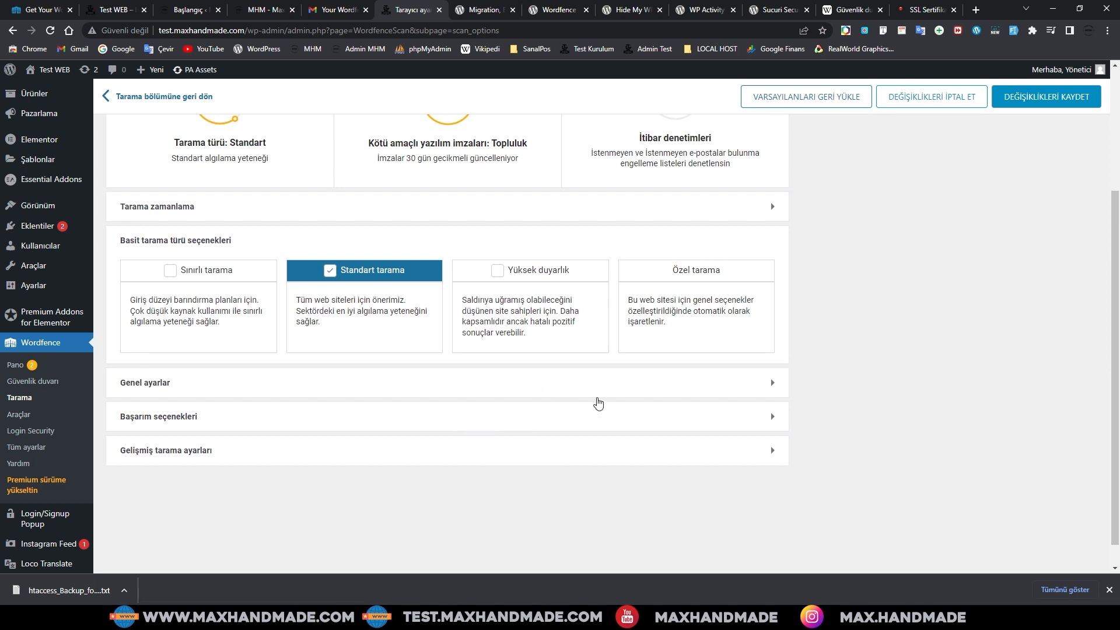
pyautogui.click(777, 390)
pyautogui.click(776, 384)
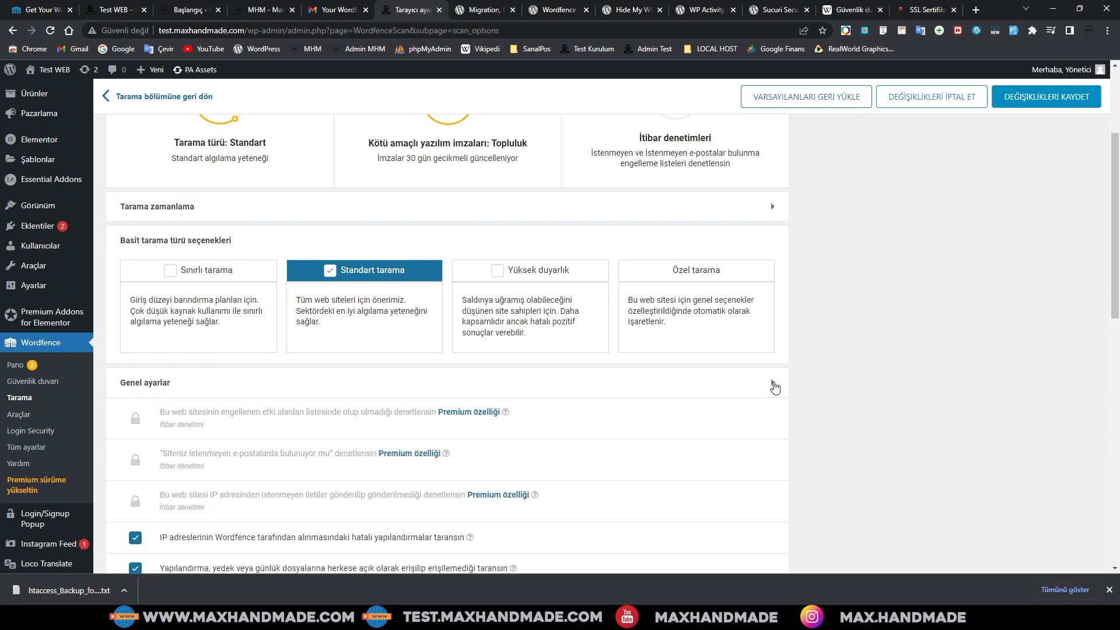
pyautogui.scroll(-4, 752, 392)
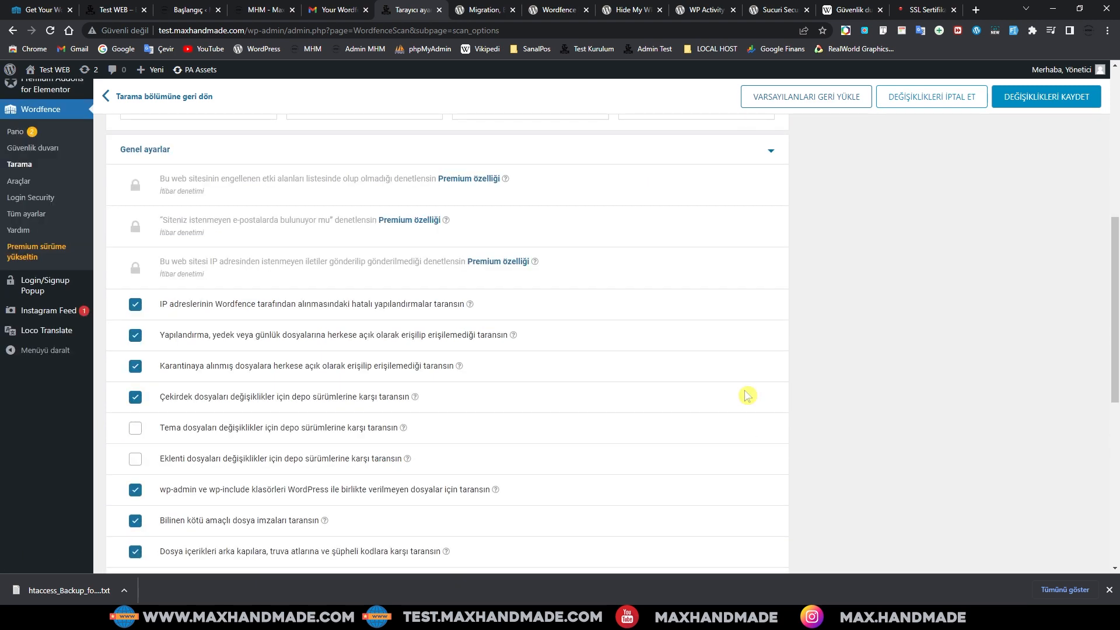
pyautogui.scroll(-3, 747, 395)
pyautogui.scroll(8, 747, 395)
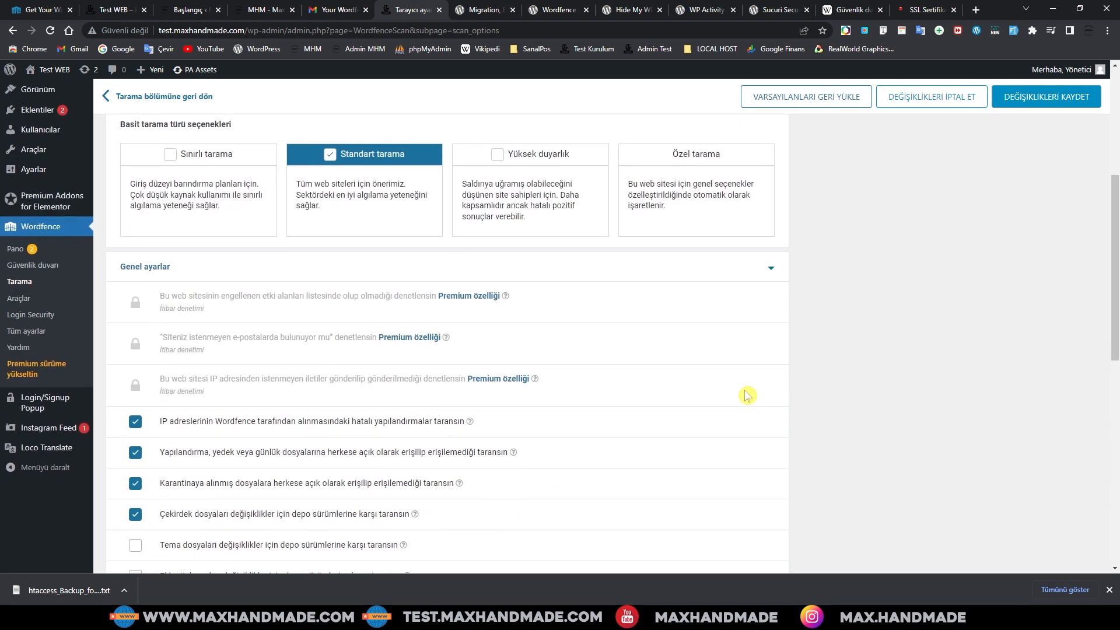
pyautogui.click(770, 439)
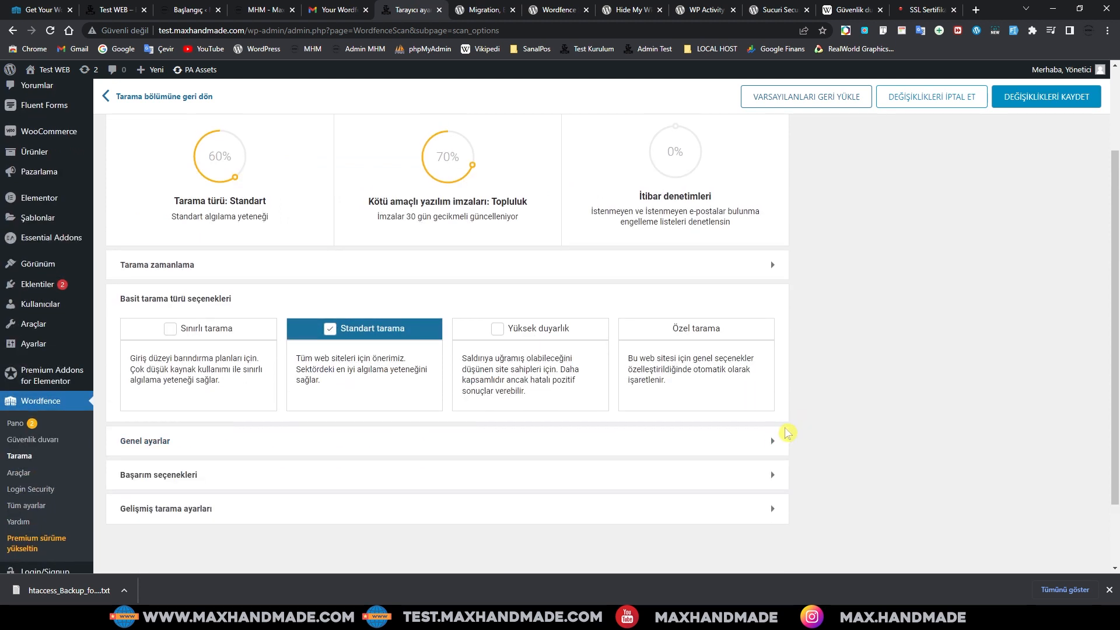
pyautogui.scroll(2, 484, 426)
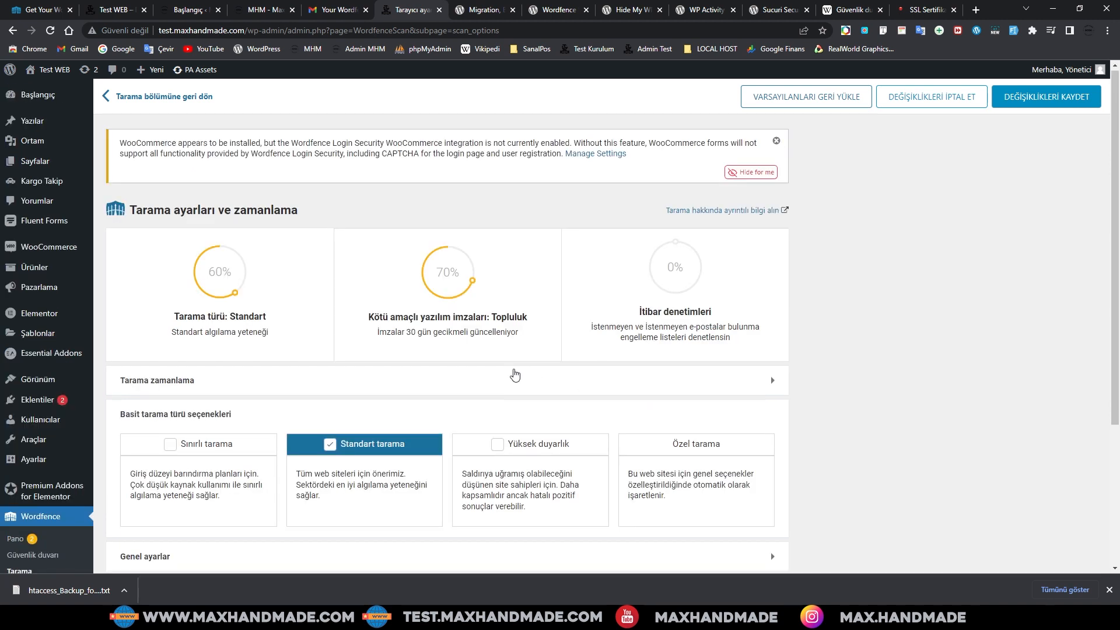
pyautogui.scroll(-1, 513, 373)
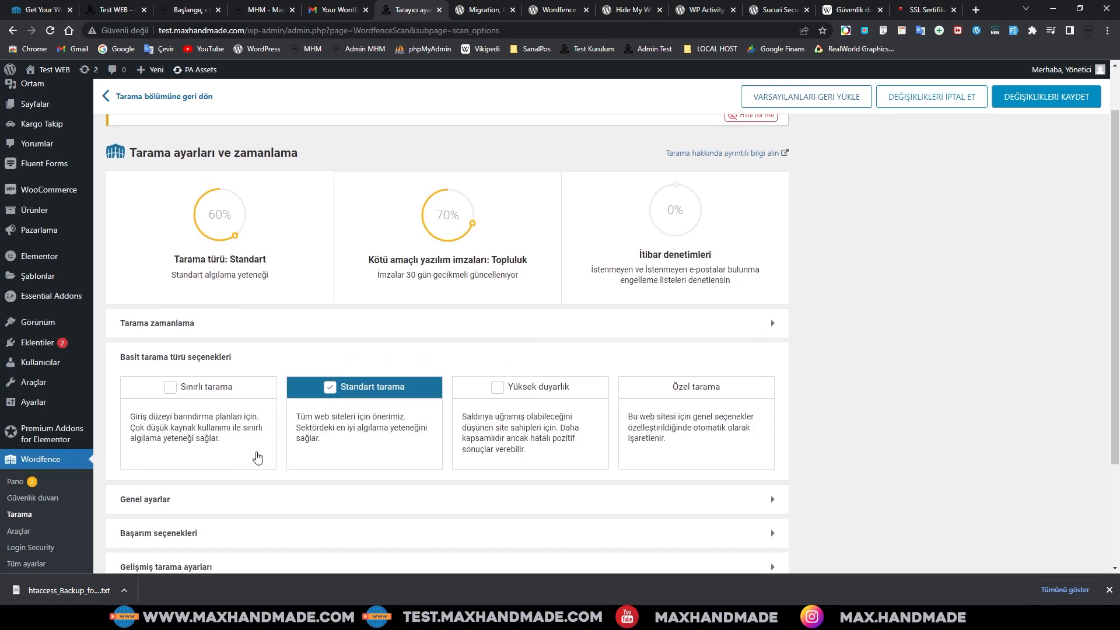
pyautogui.click(16, 484)
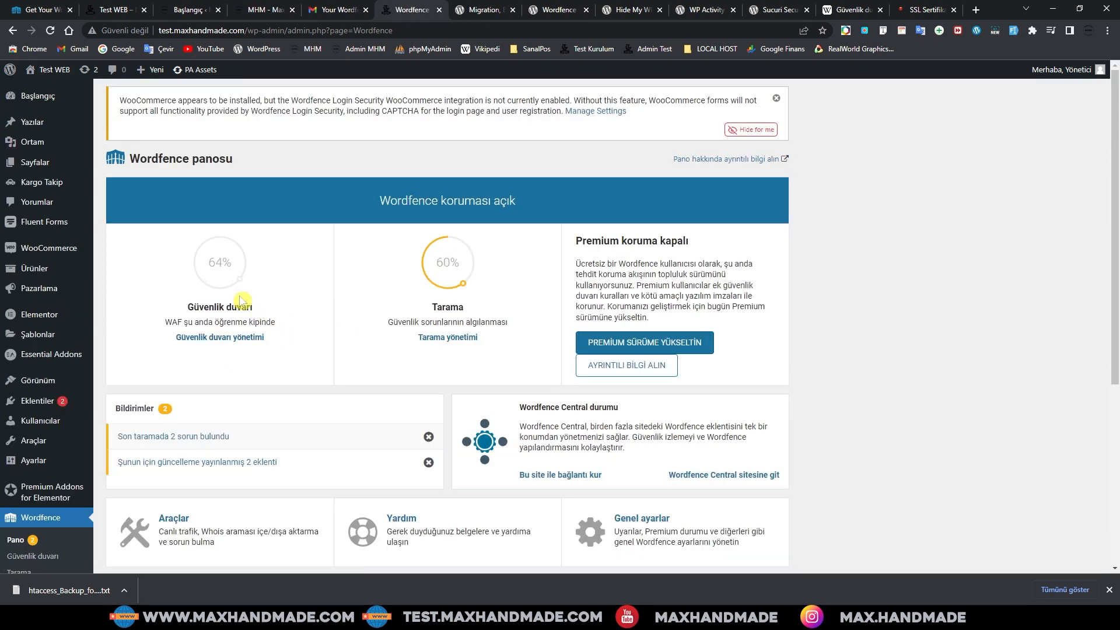
# Step: Highlight the 'WAF şu anda öğrenme kipinde' status, then open the Wordfence Firewall page
pyautogui.moveTo(225, 273)
pyautogui.moveTo(167, 322); pyautogui.dragTo(279, 327)
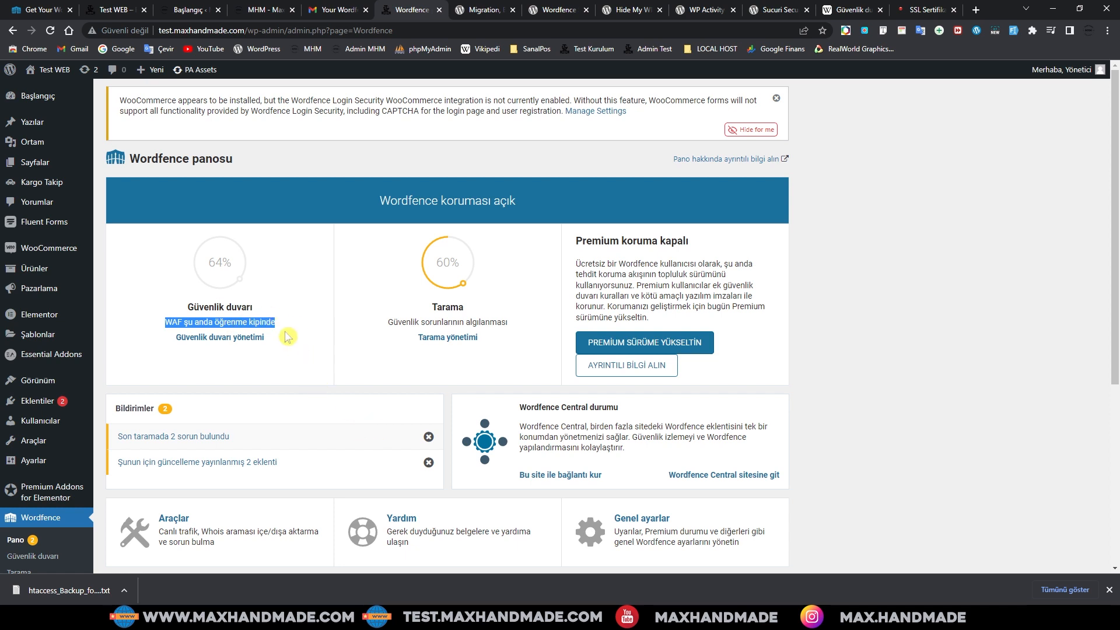
pyautogui.scroll(-2, 287, 337)
pyautogui.scroll(-1, 287, 337)
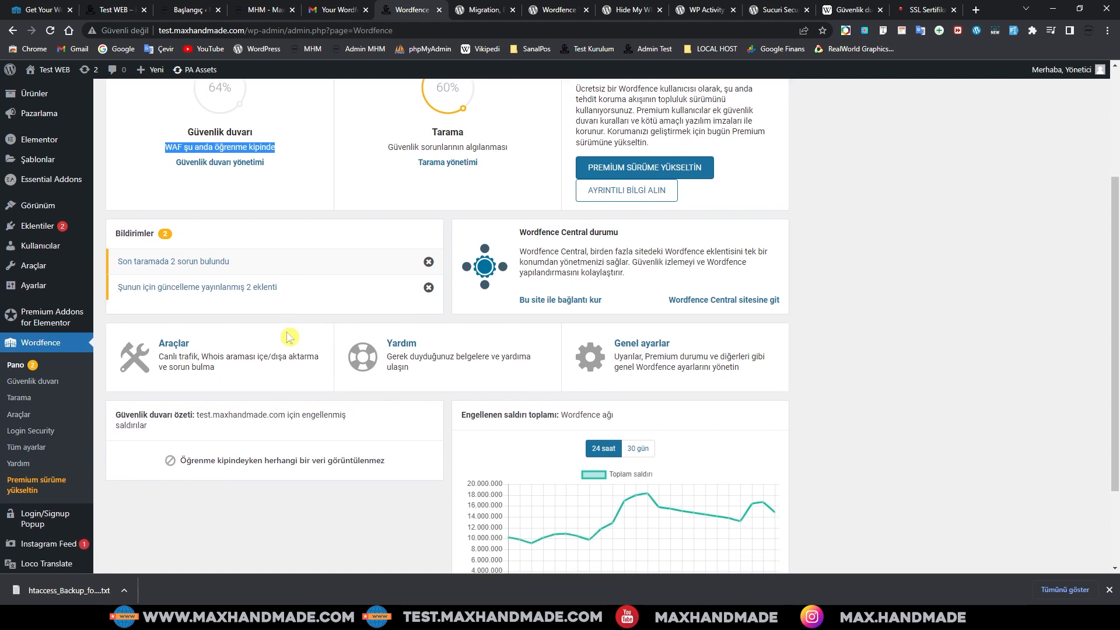
pyautogui.scroll(2, 288, 337)
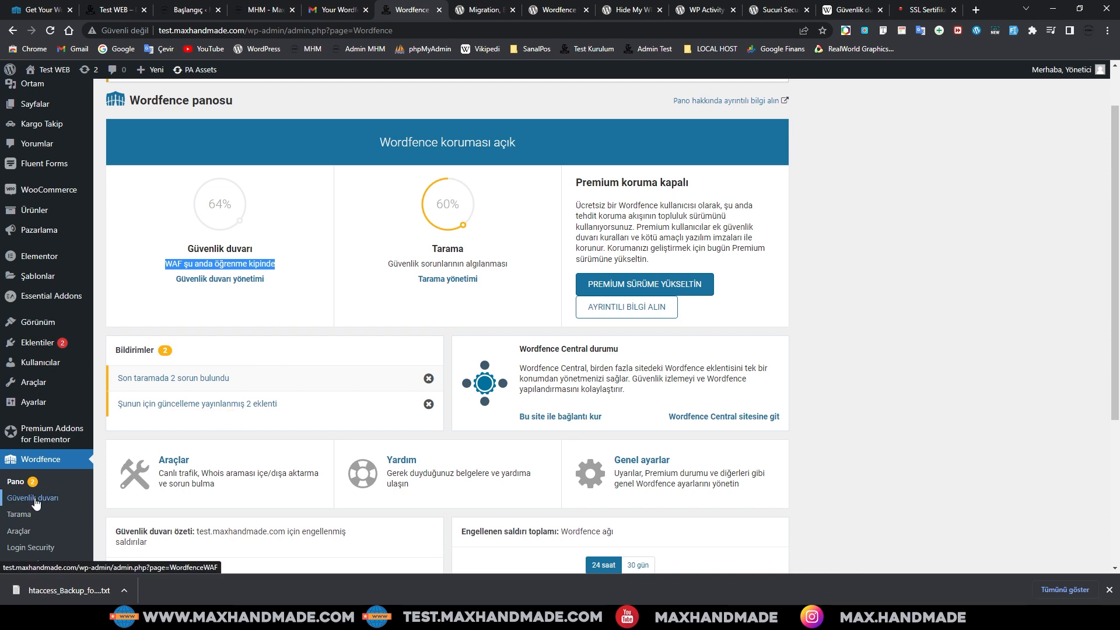
pyautogui.scroll(-1, 35, 504)
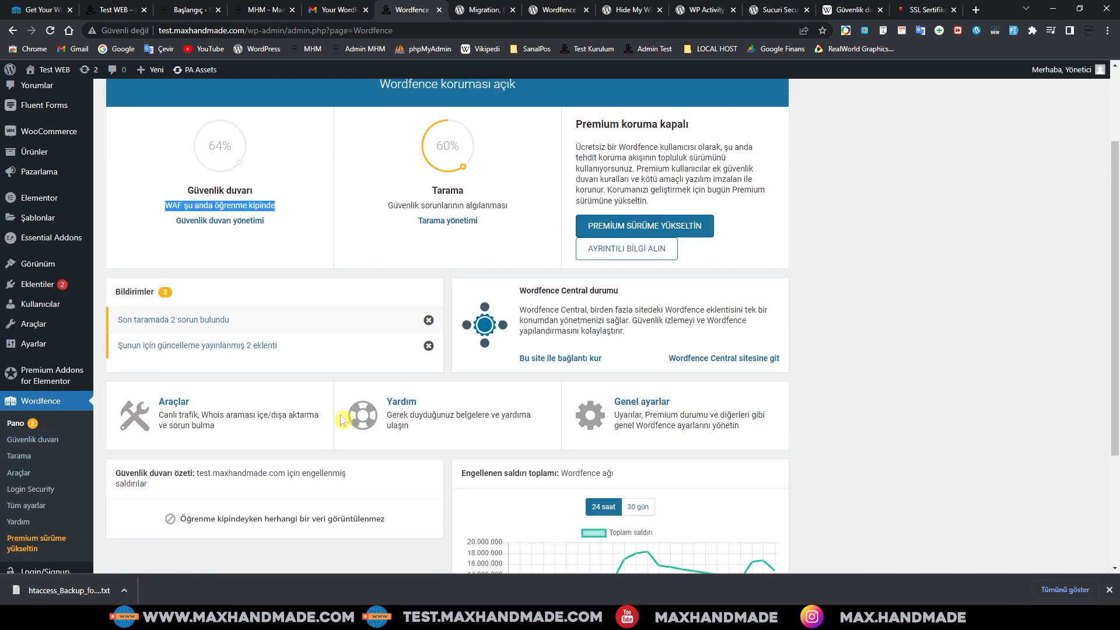
pyautogui.scroll(2, 392, 447)
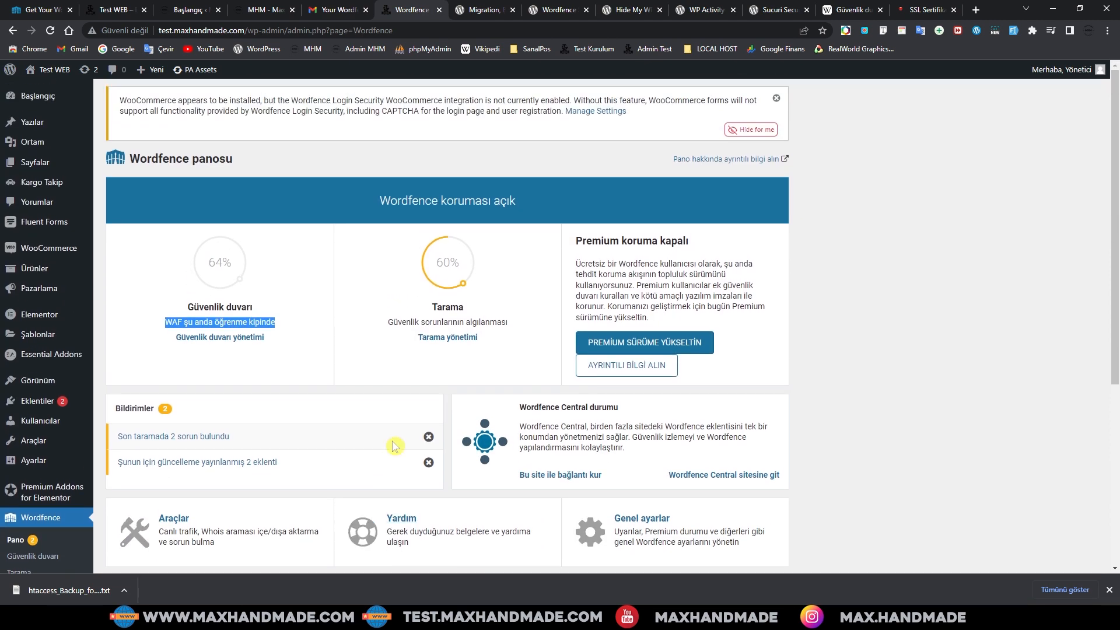
pyautogui.scroll(-1, 394, 446)
pyautogui.click(26, 500)
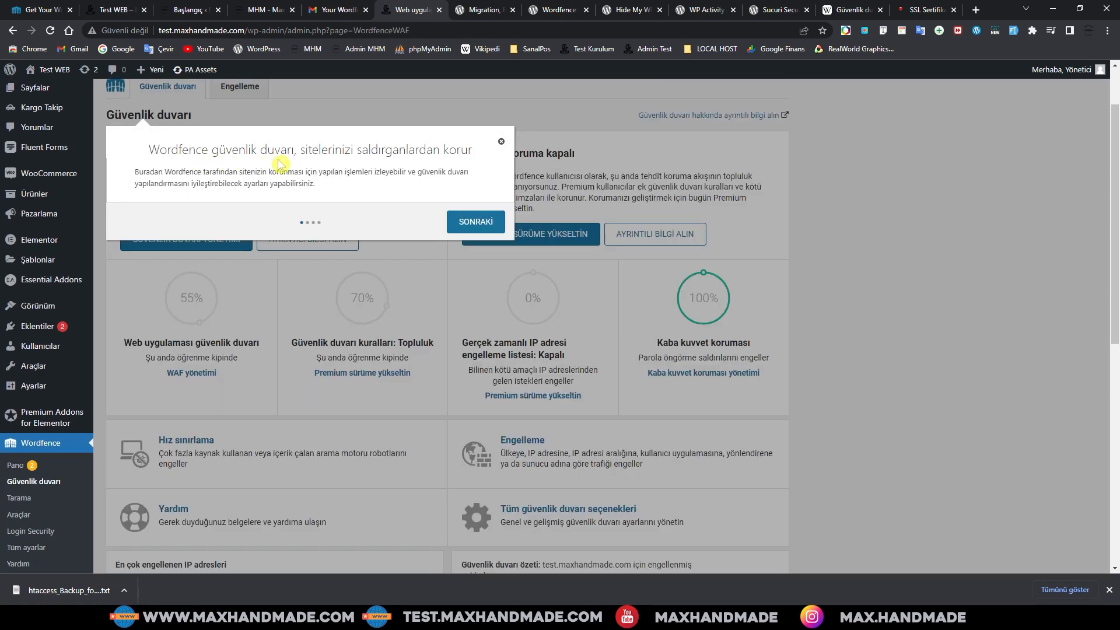
# Step: Step through and dismiss the firewall tour, then open brute force protection management
pyautogui.click(477, 222)
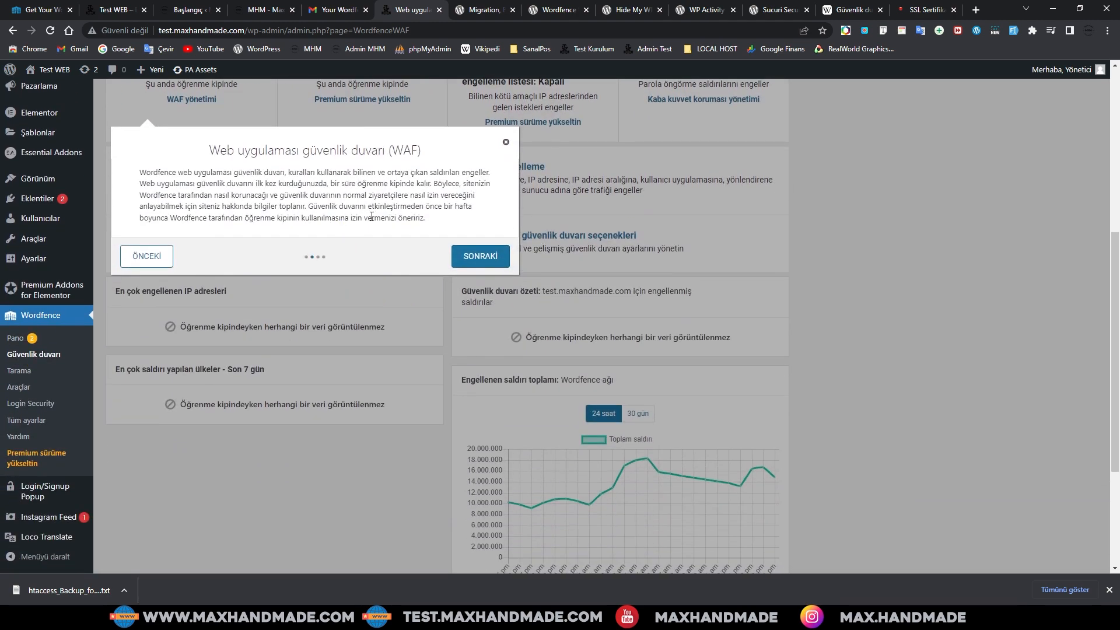
pyautogui.click(482, 257)
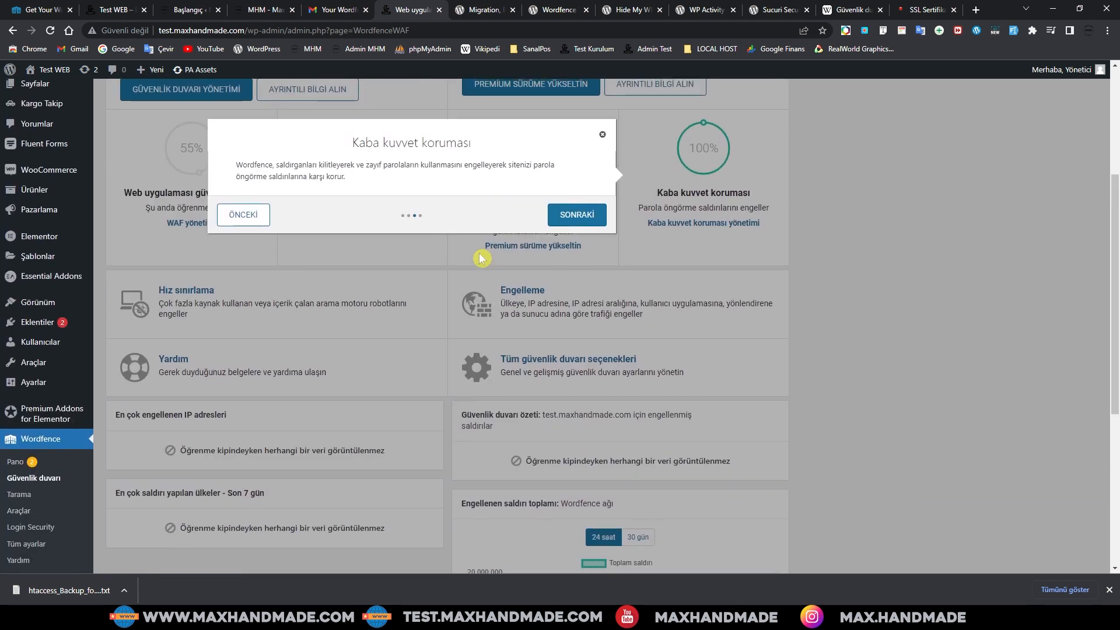
pyautogui.click(582, 222)
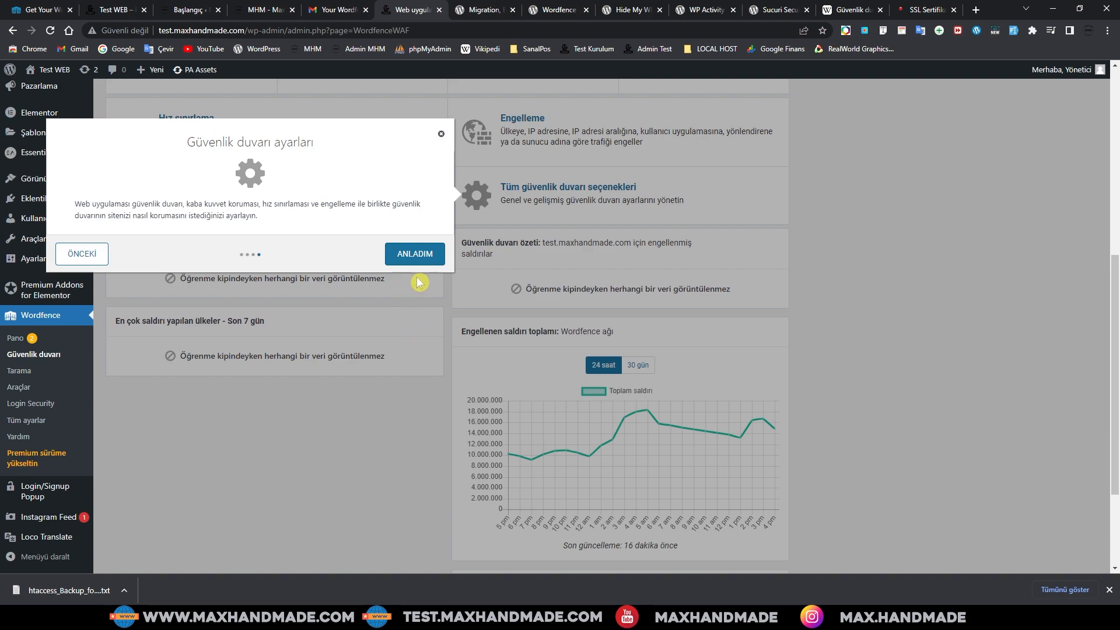
pyautogui.click(415, 257)
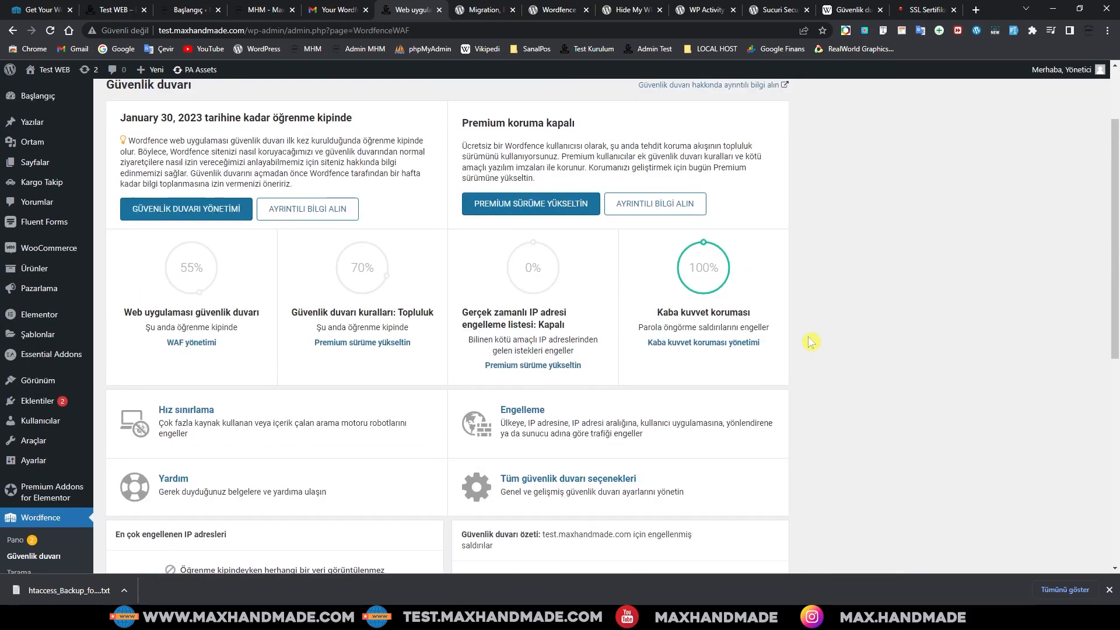
pyautogui.click(703, 342)
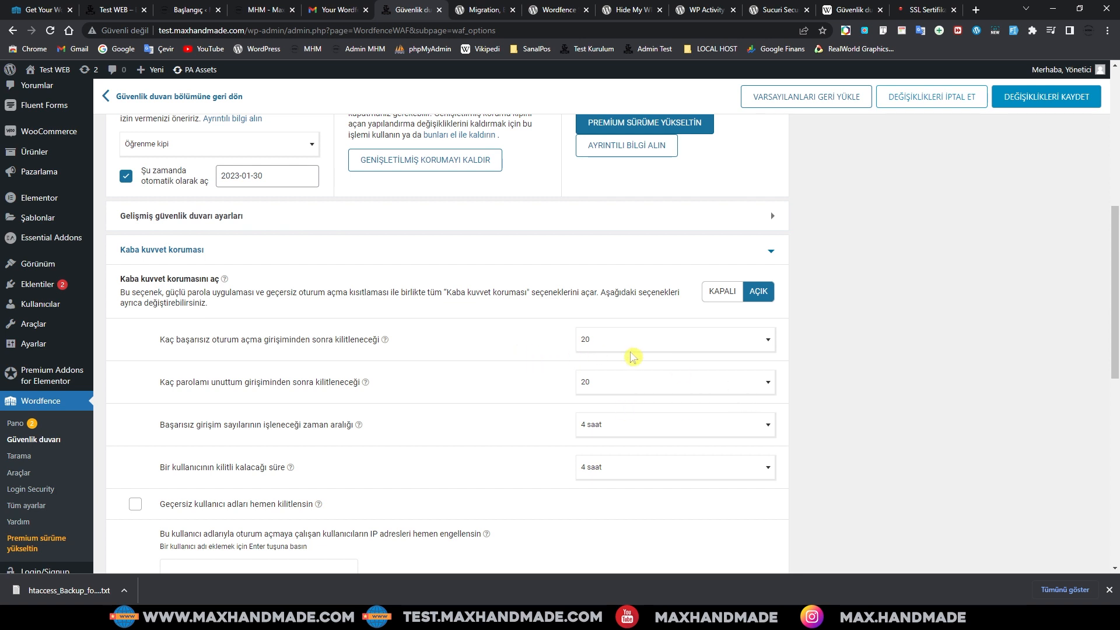
# Step: Lower failed-login and forgot-password lockout thresholds to 10, keeping the 4 saat interval
pyautogui.click(670, 341)
pyautogui.click(599, 375)
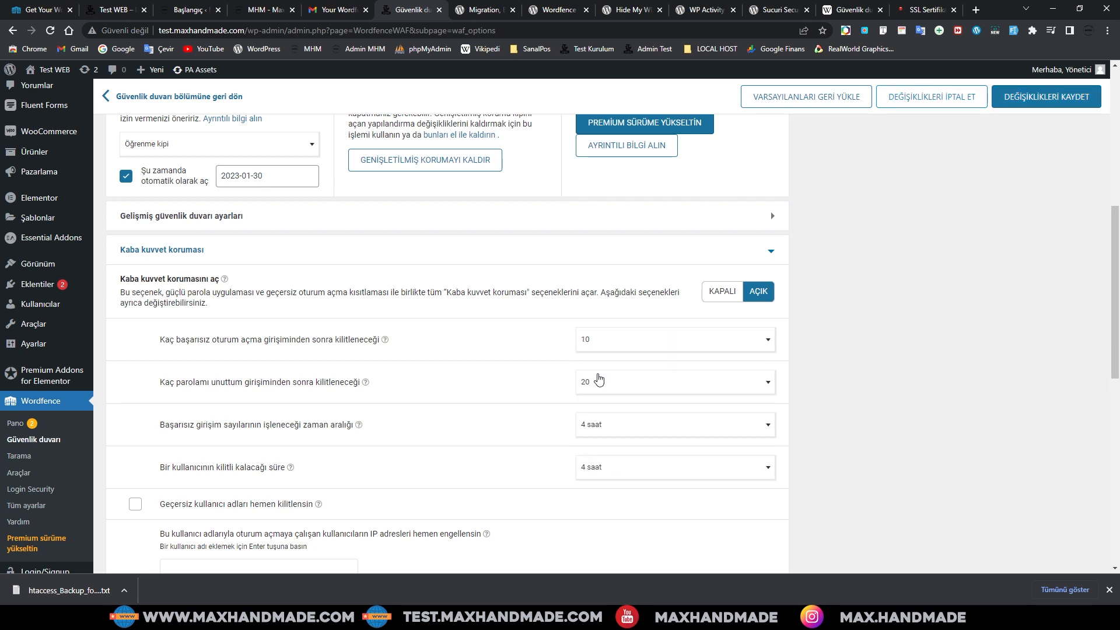
pyautogui.click(631, 386)
pyautogui.click(602, 419)
pyautogui.click(603, 428)
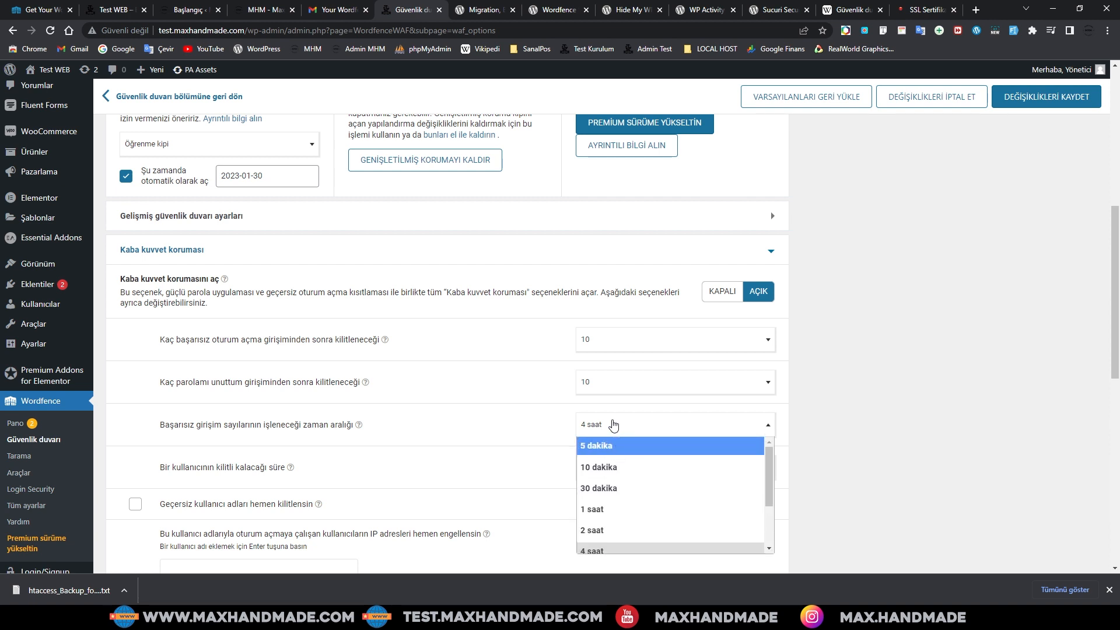
pyautogui.click(528, 424)
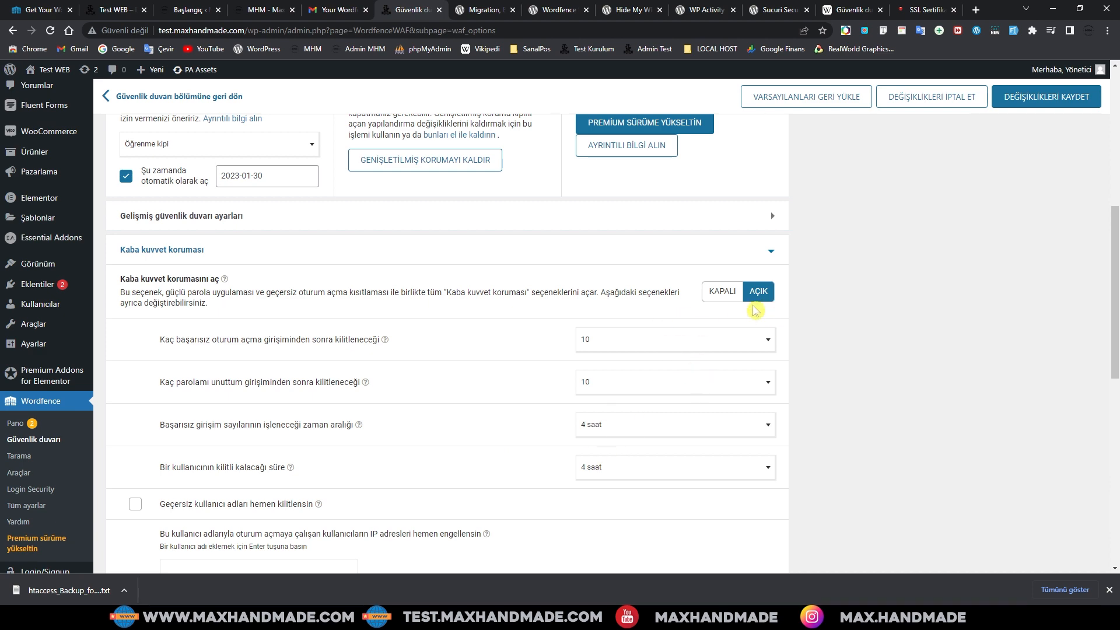
# Step: Review the Ek seçenekler additional brute force options
pyautogui.scroll(2, 618, 327)
pyautogui.scroll(-3, 706, 432)
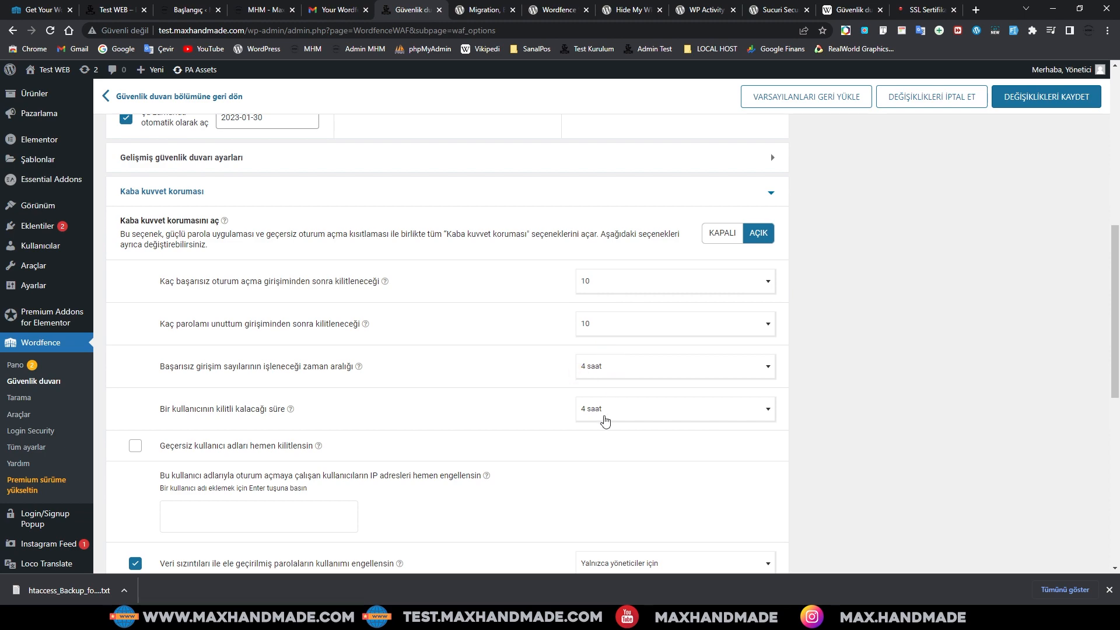
pyautogui.scroll(-3, 501, 392)
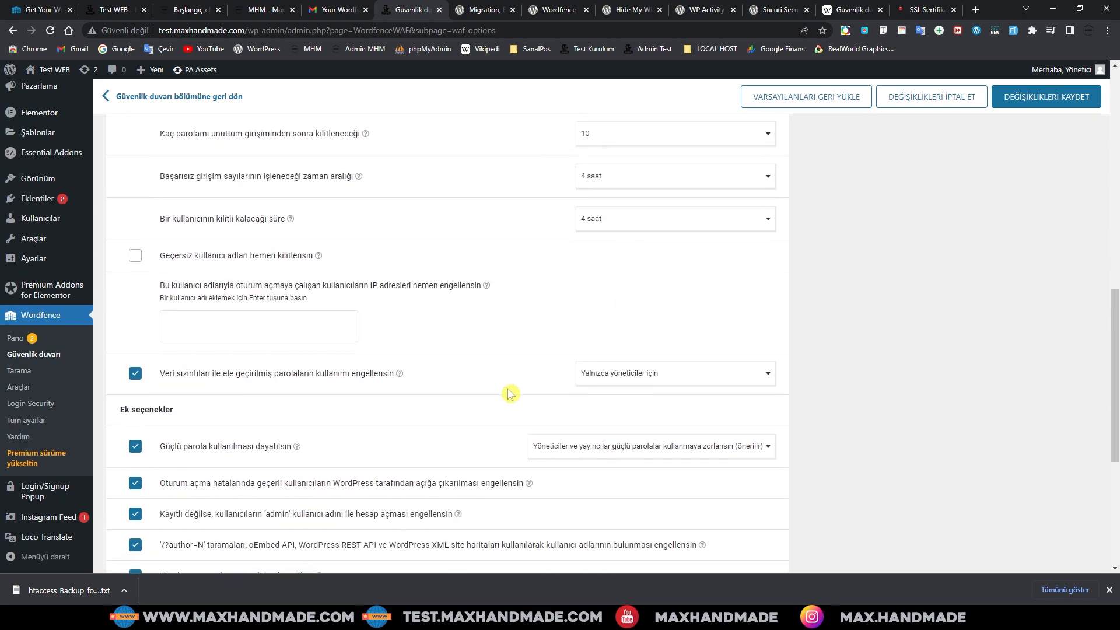
pyautogui.scroll(-3, 509, 392)
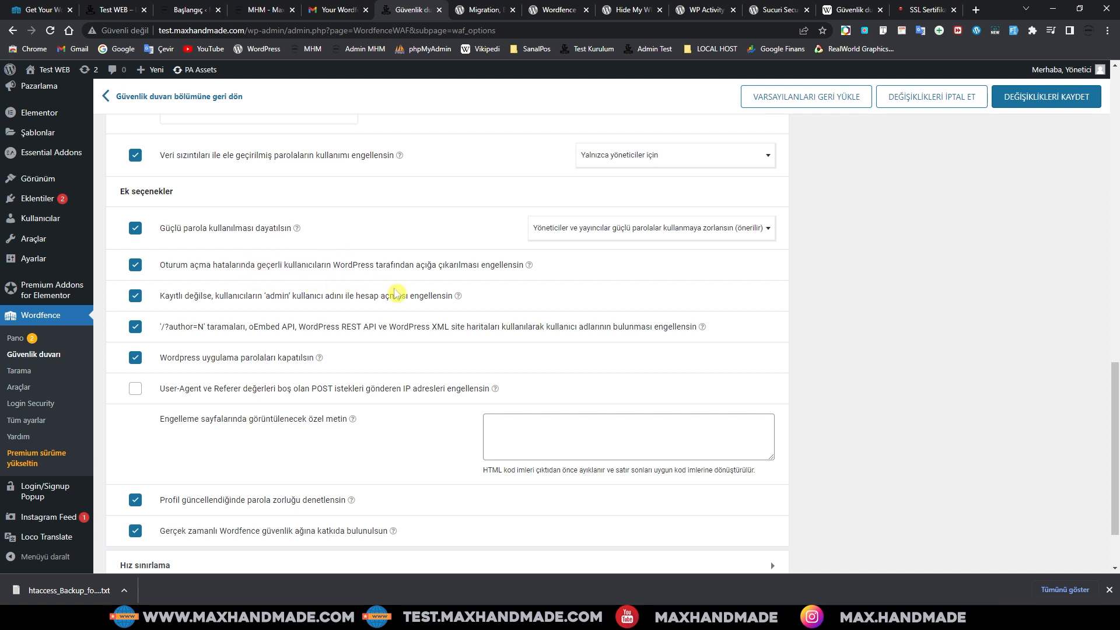
pyautogui.scroll(-1, 395, 293)
pyautogui.scroll(2, 394, 294)
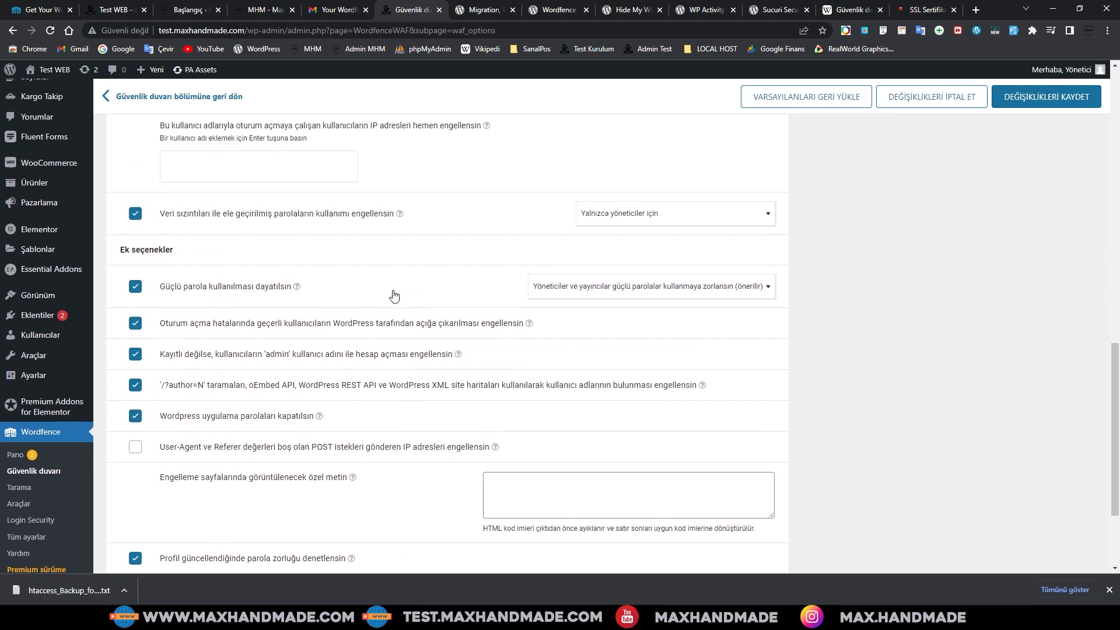
pyautogui.click(365, 298)
pyautogui.click(403, 377)
pyautogui.scroll(-3, 408, 376)
pyautogui.scroll(15, 420, 375)
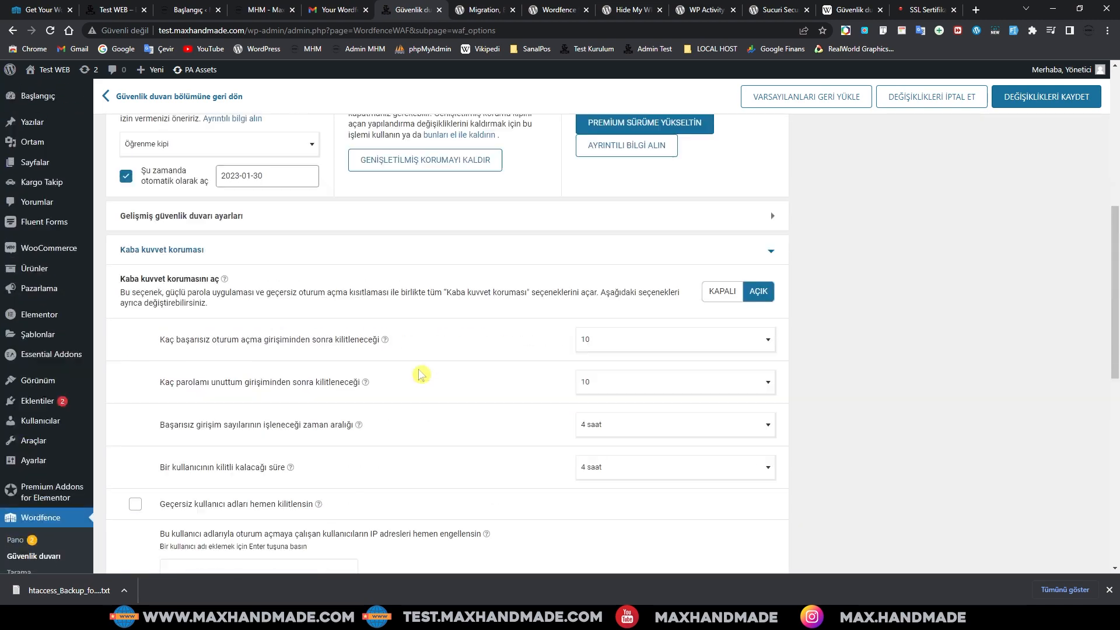
pyautogui.scroll(3, 432, 385)
pyautogui.scroll(-7, 255, 385)
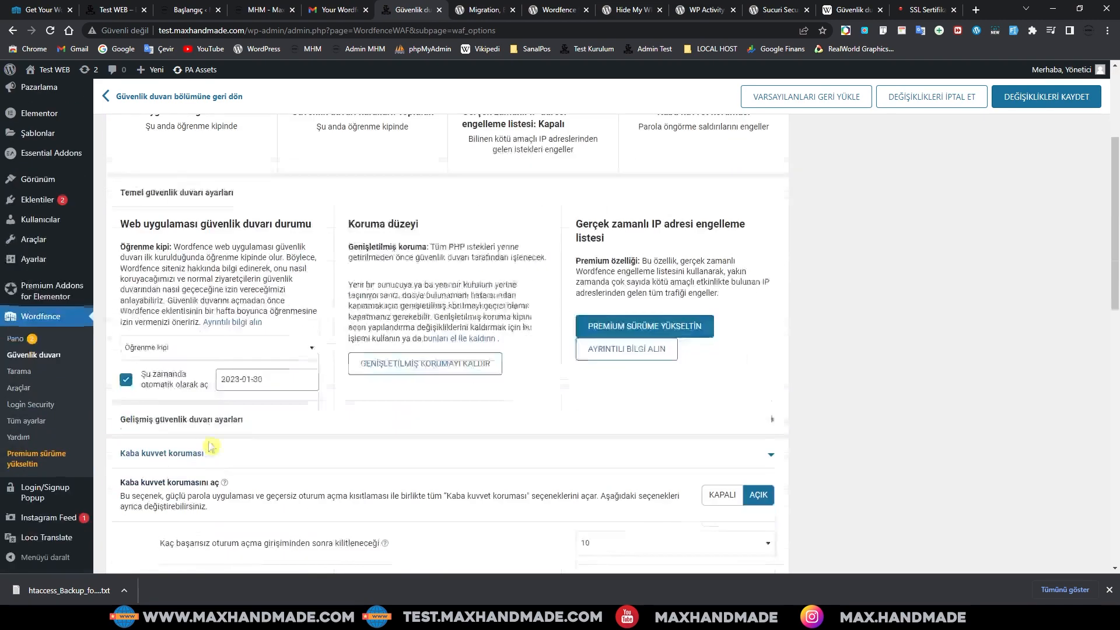
pyautogui.scroll(4, 465, 383)
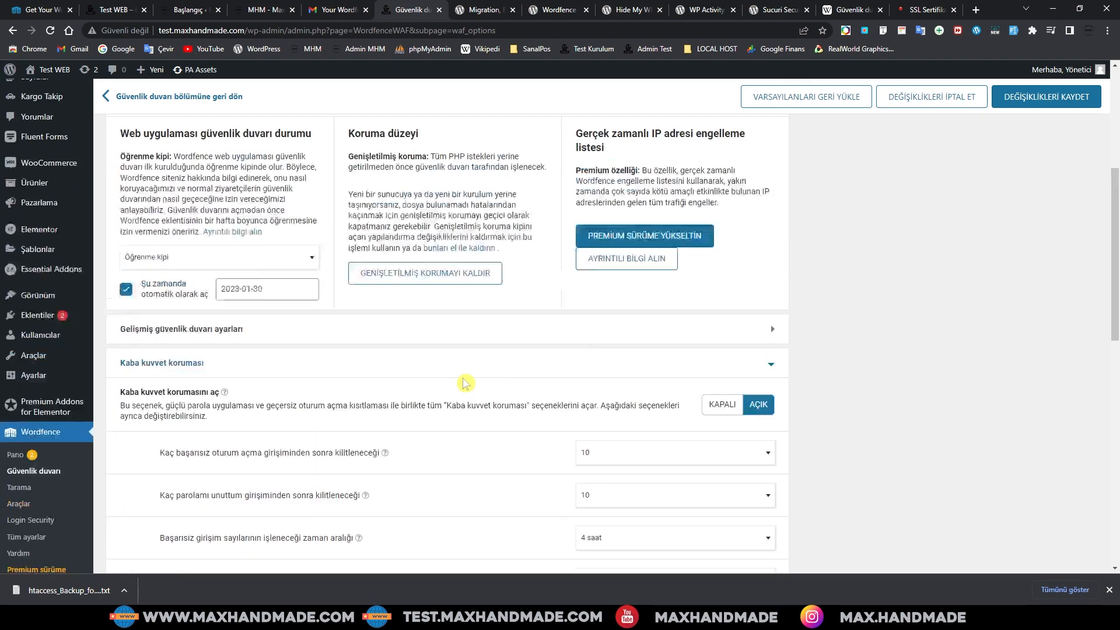
pyautogui.scroll(2, 465, 382)
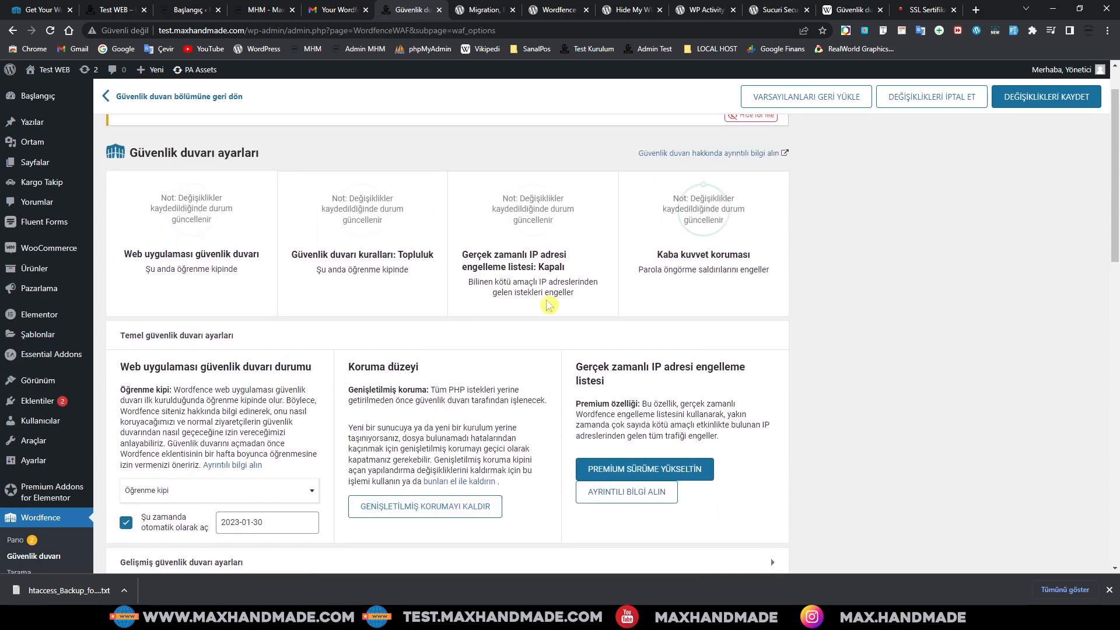
pyautogui.moveTo(548, 242)
pyautogui.scroll(-2, 499, 310)
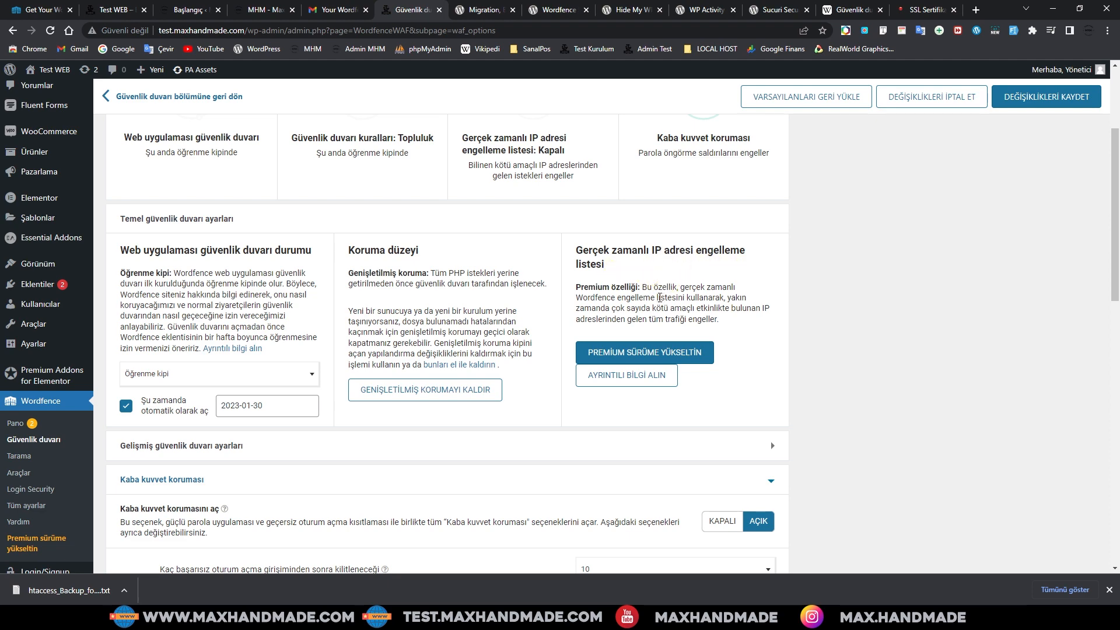
pyautogui.scroll(-2, 660, 298)
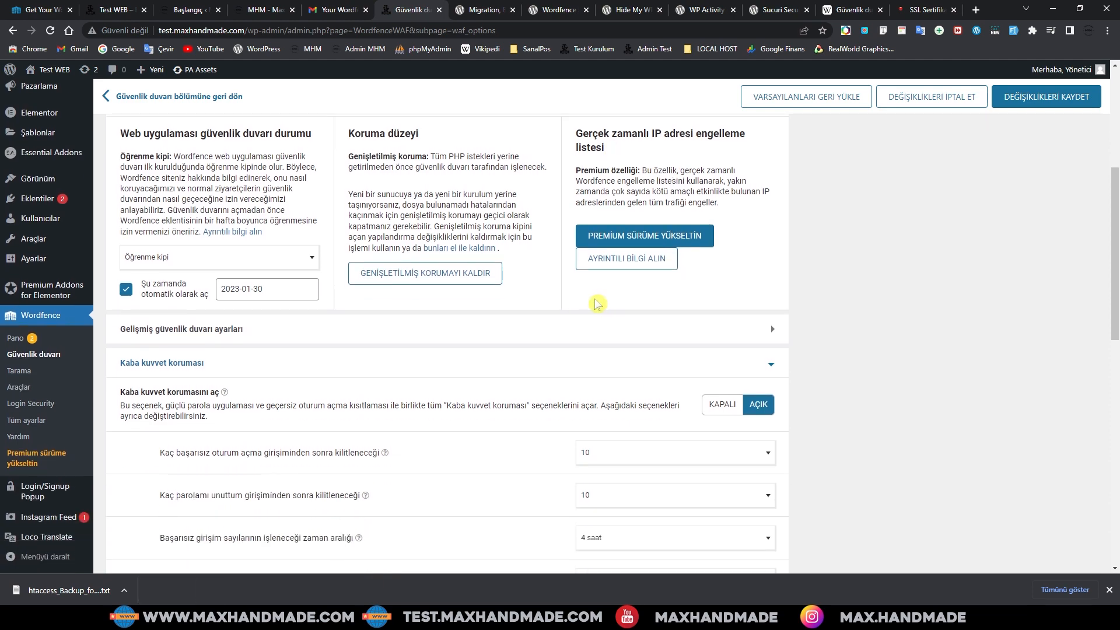
pyautogui.scroll(1, 596, 303)
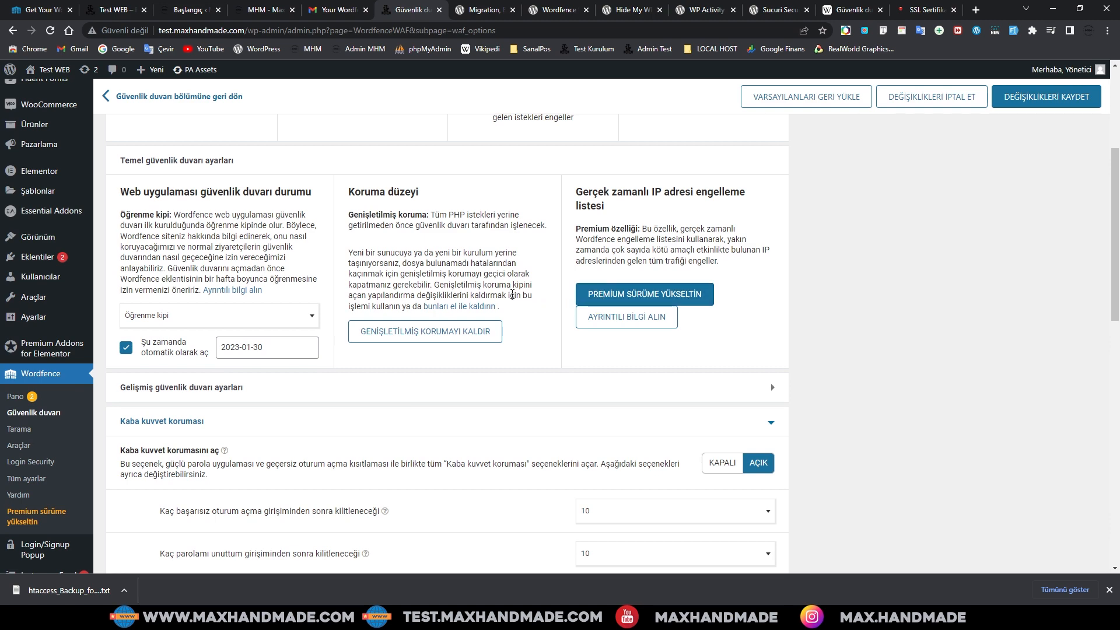
pyautogui.scroll(-4, 512, 294)
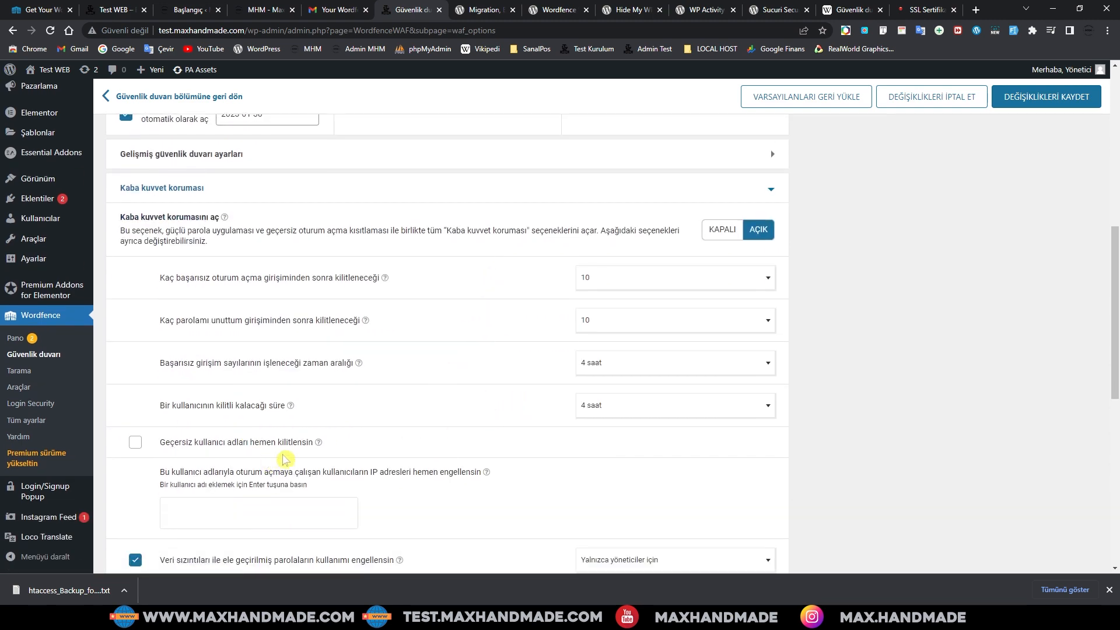
pyautogui.scroll(-4, 512, 488)
pyautogui.scroll(-4, 517, 487)
pyautogui.click(18, 371)
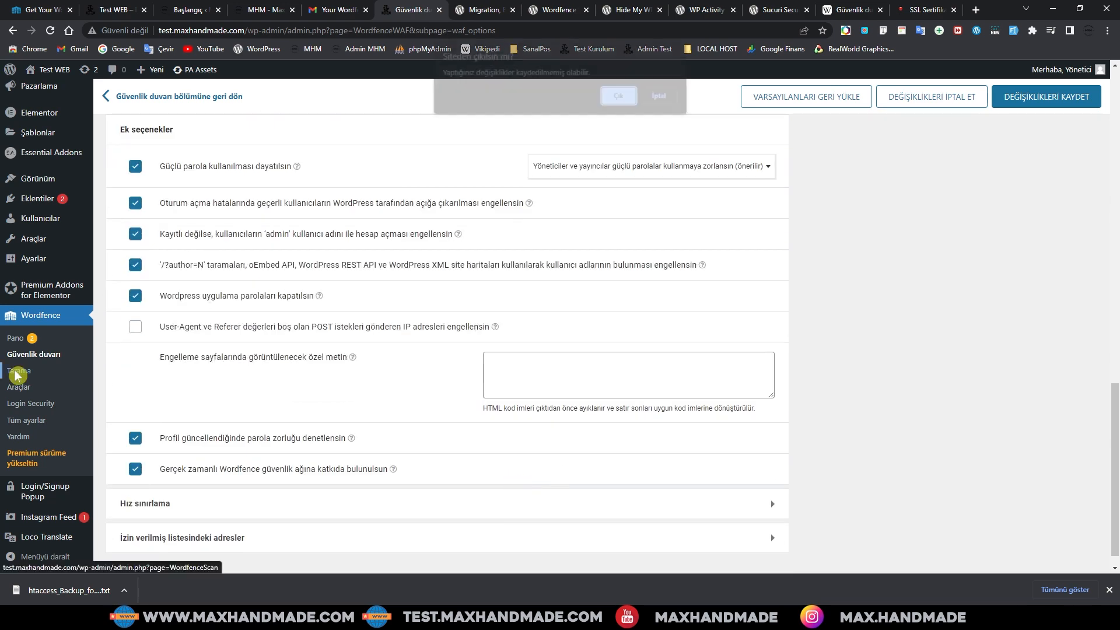
pyautogui.click(664, 97)
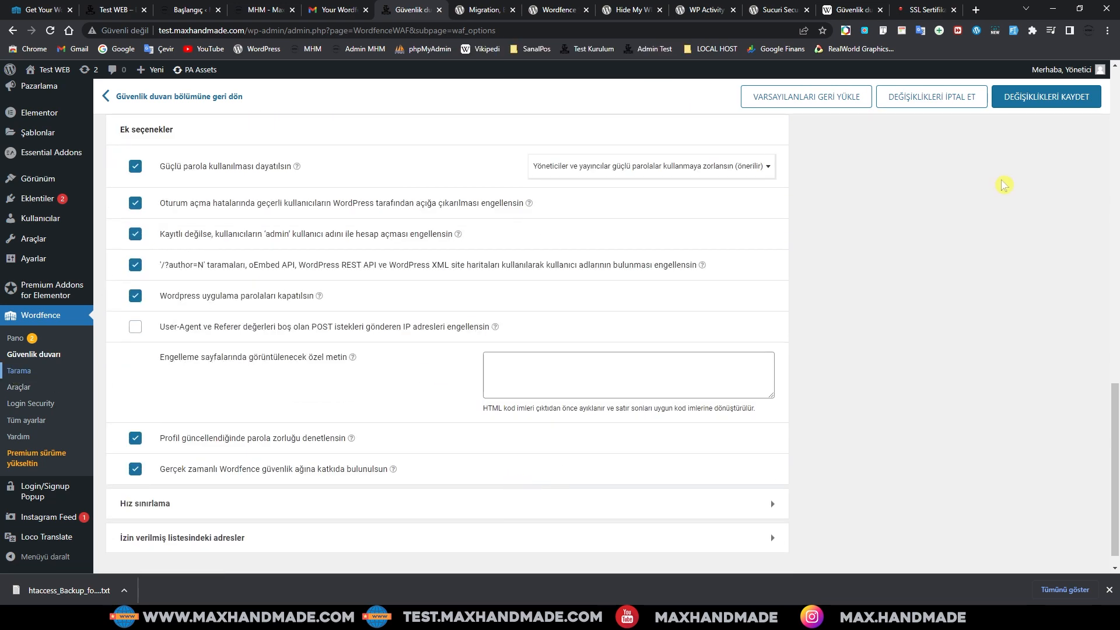
pyautogui.scroll(2, 1000, 179)
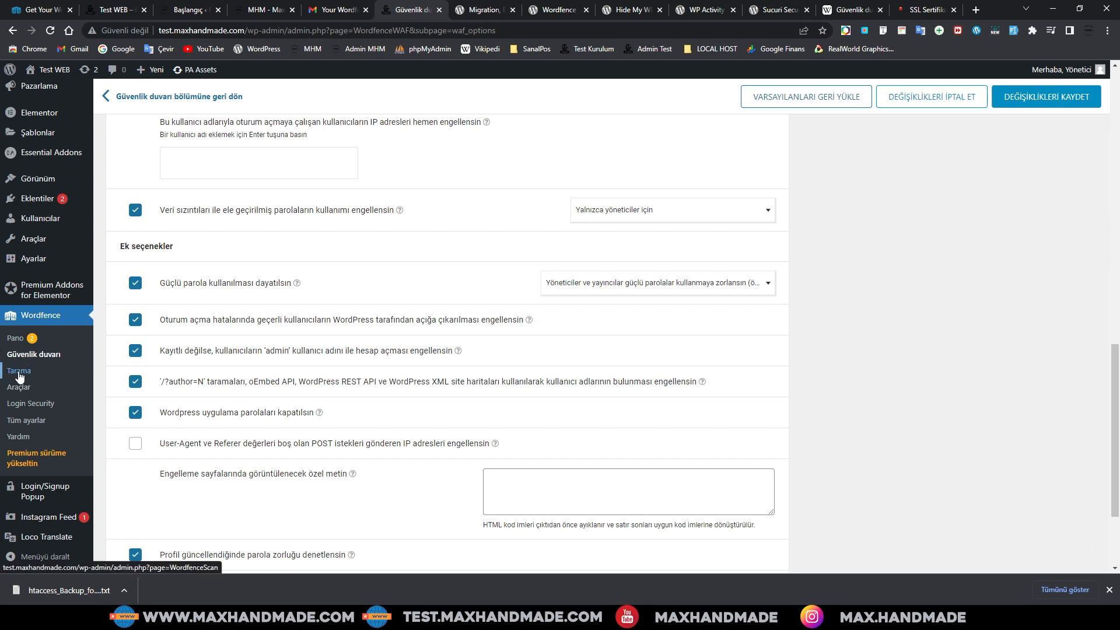
# Step: Check the two Wordfence scan results, then go to Wordfence Tools
pyautogui.click(18, 373)
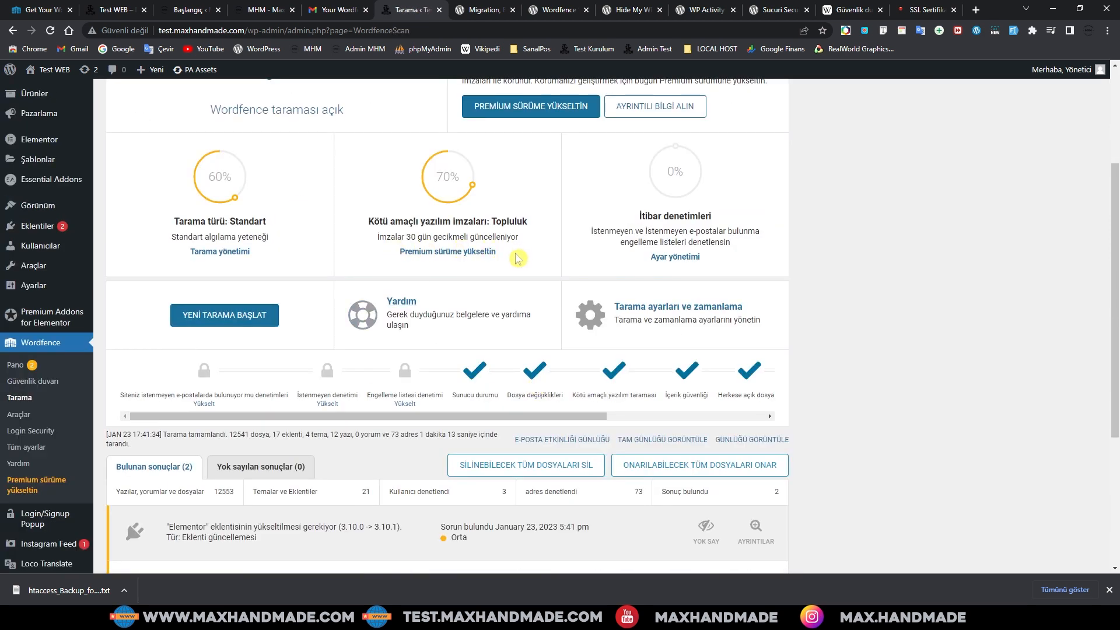
pyautogui.scroll(-4, 517, 257)
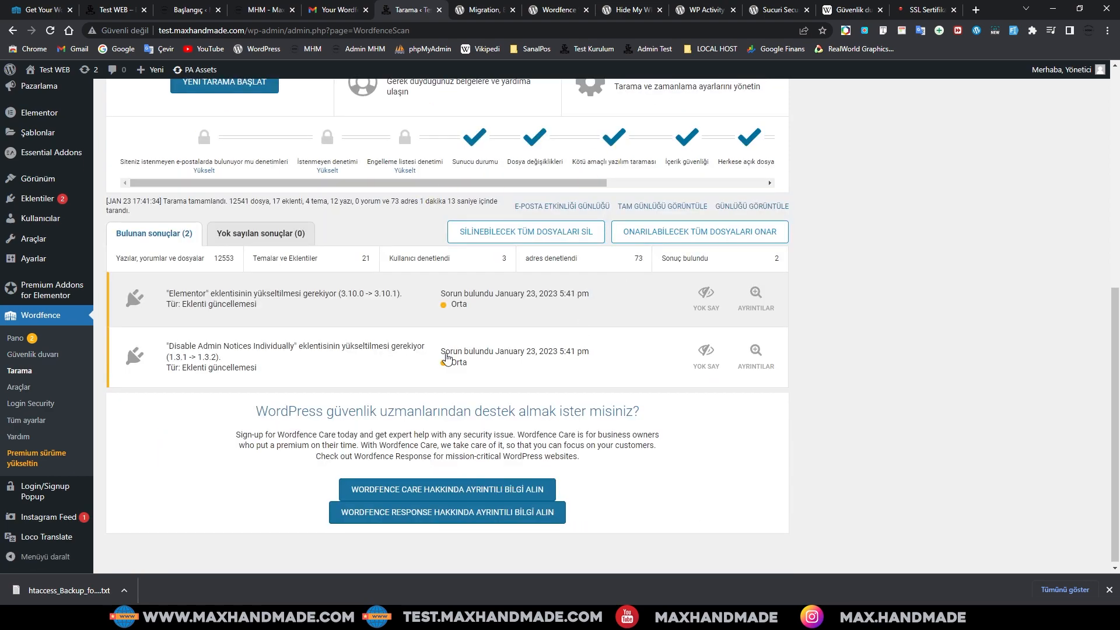
pyautogui.scroll(7, 327, 433)
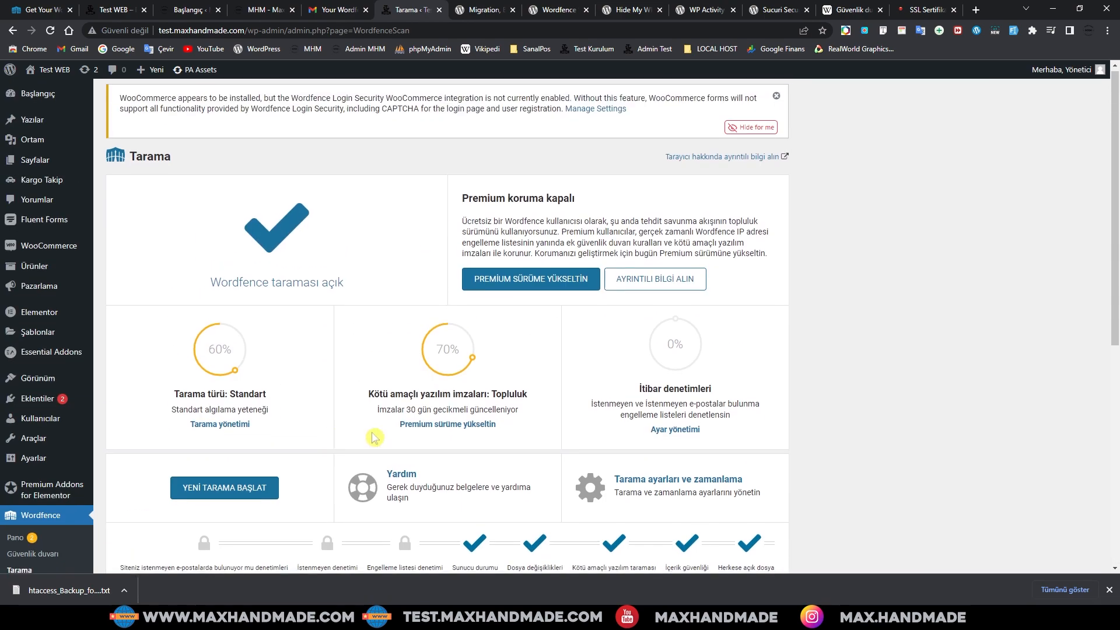
pyautogui.scroll(-7, 374, 438)
pyautogui.click(75, 387)
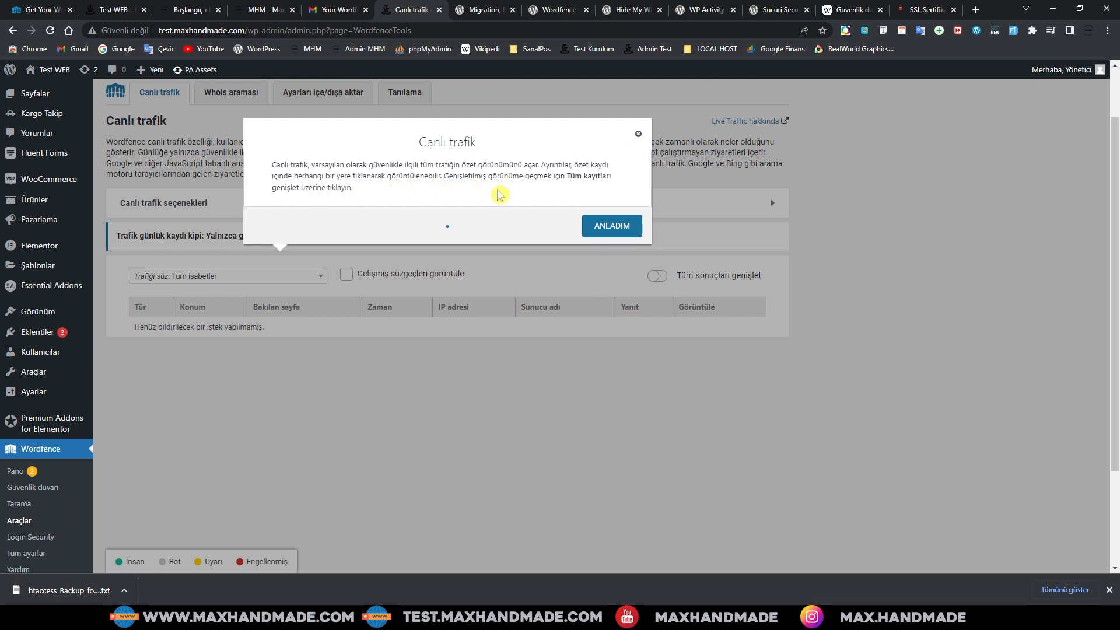
# Step: Dismiss the Live Traffic introduction, check the empty log, and switch to Whois araması
pyautogui.click(614, 235)
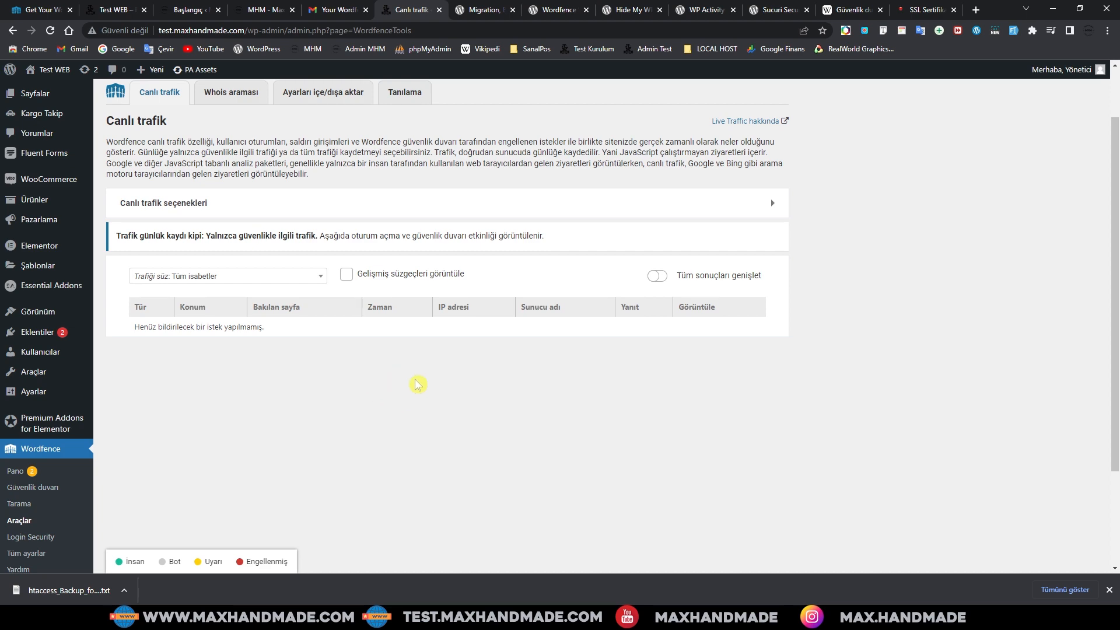
pyautogui.scroll(-2, 303, 373)
pyautogui.scroll(3, 330, 380)
pyautogui.click(231, 161)
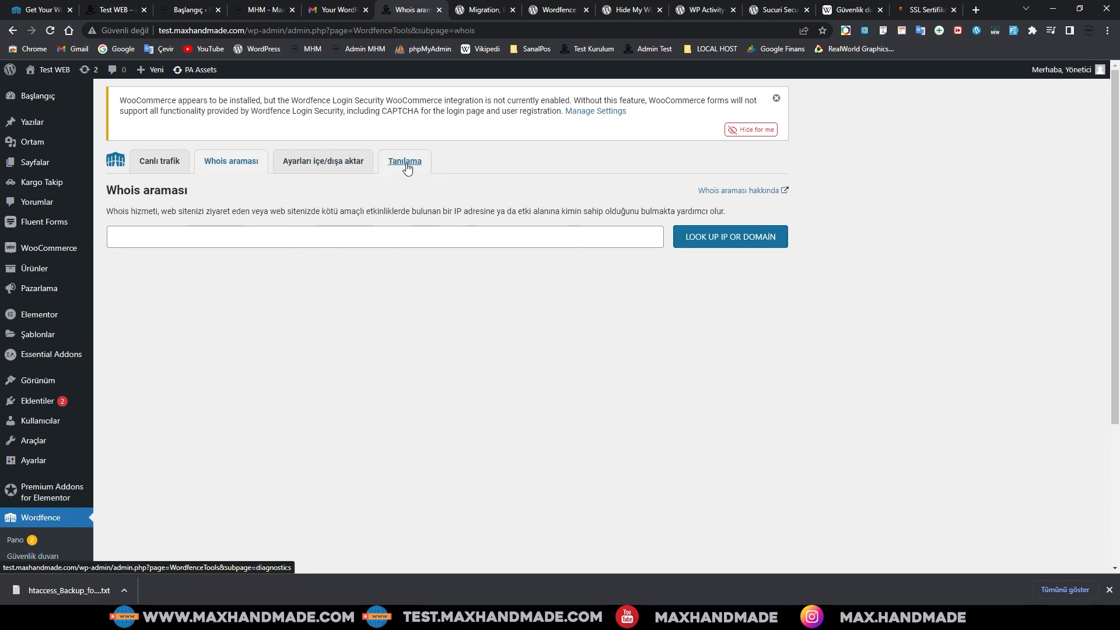
# Step: Open Tanılama and inspect the Connectivity checks, including the failed IPv6 loopback test
pyautogui.click(340, 167)
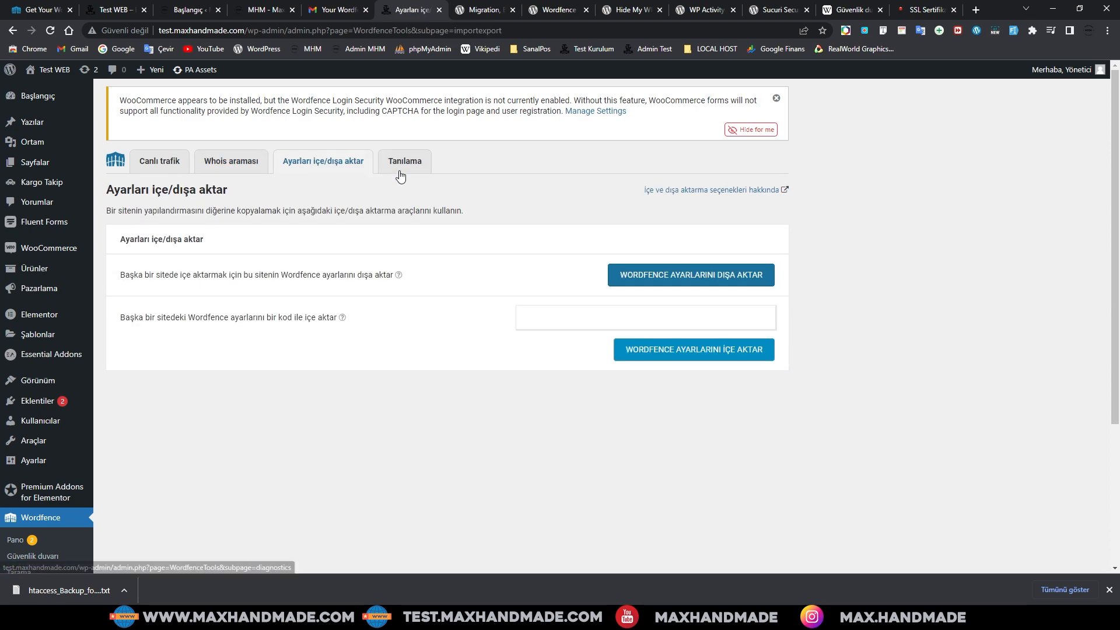
pyautogui.click(403, 171)
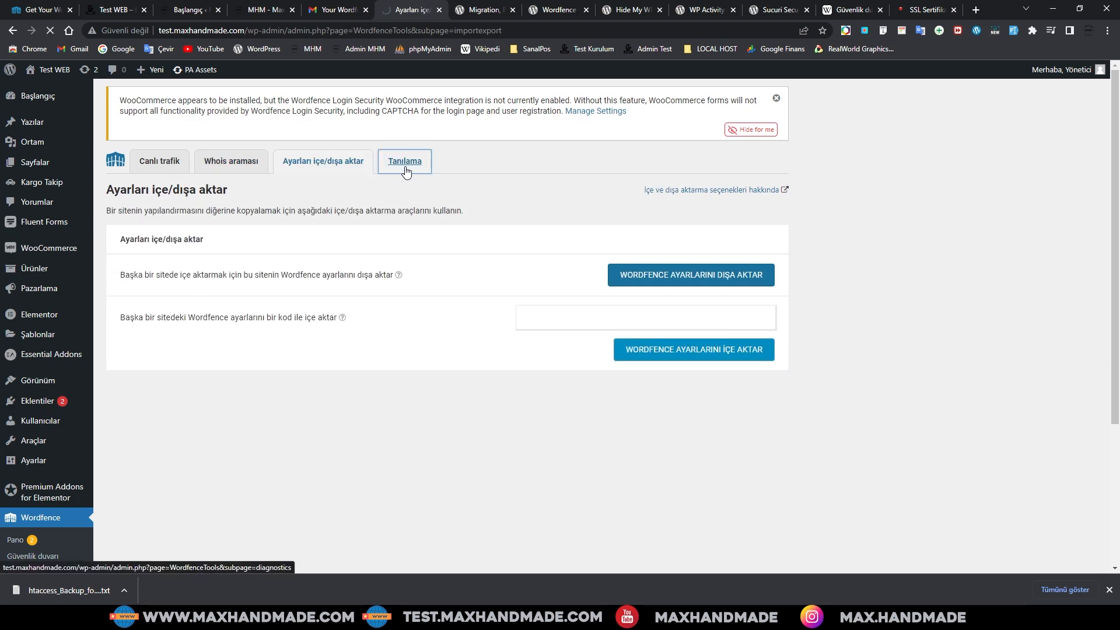
pyautogui.scroll(-1, 695, 393)
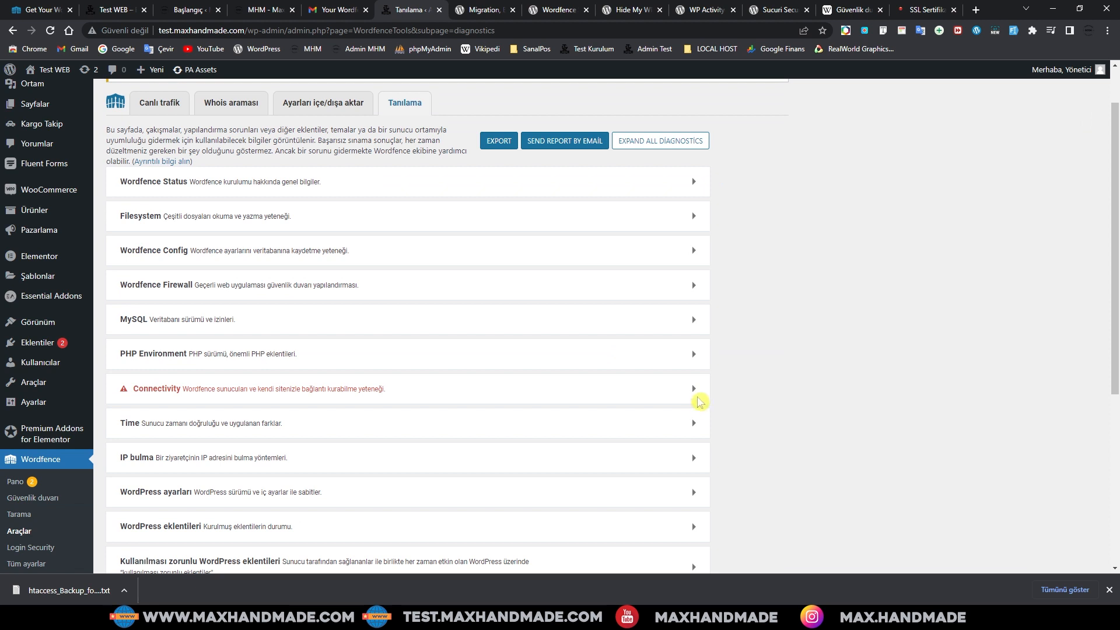
pyautogui.click(694, 389)
pyautogui.scroll(-2, 430, 407)
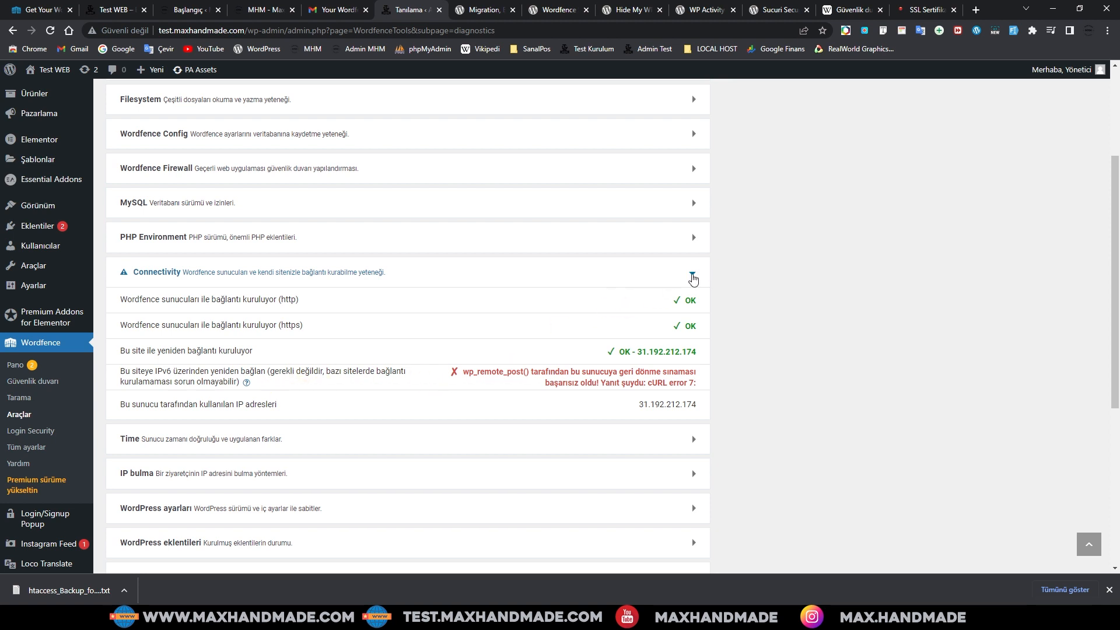
pyautogui.click(694, 274)
pyautogui.scroll(-3, 497, 395)
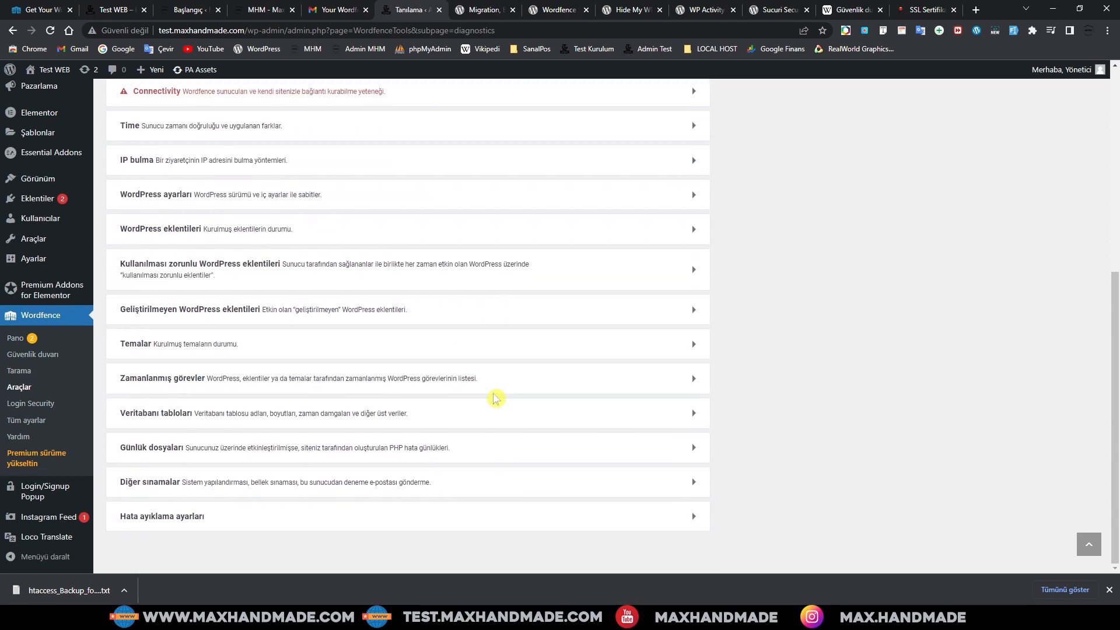
pyautogui.scroll(3, 438, 413)
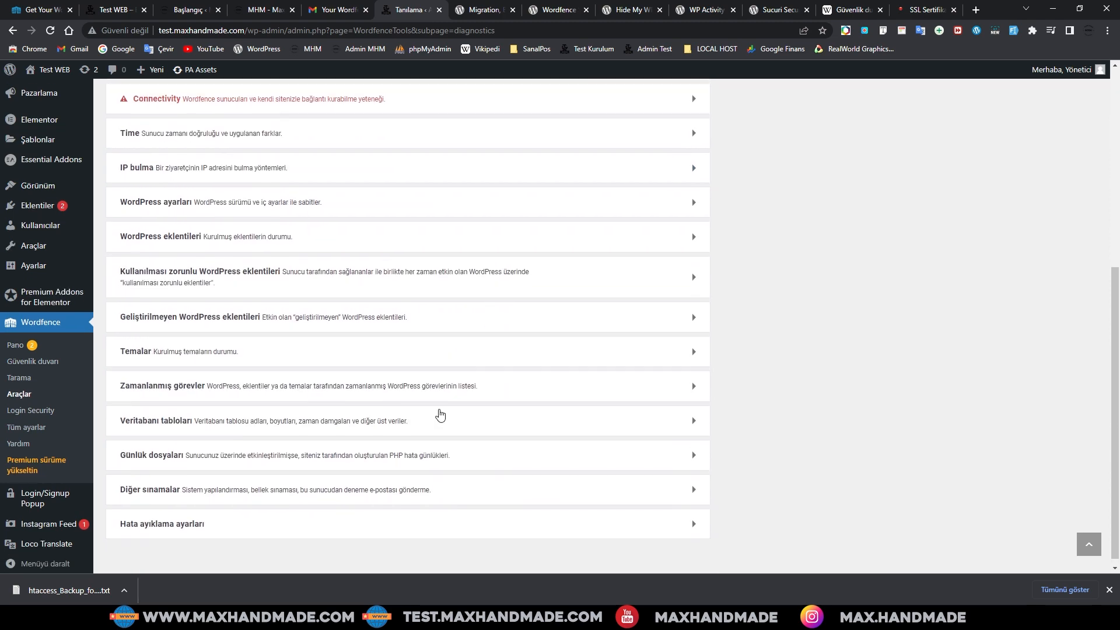
pyautogui.scroll(-3, 439, 413)
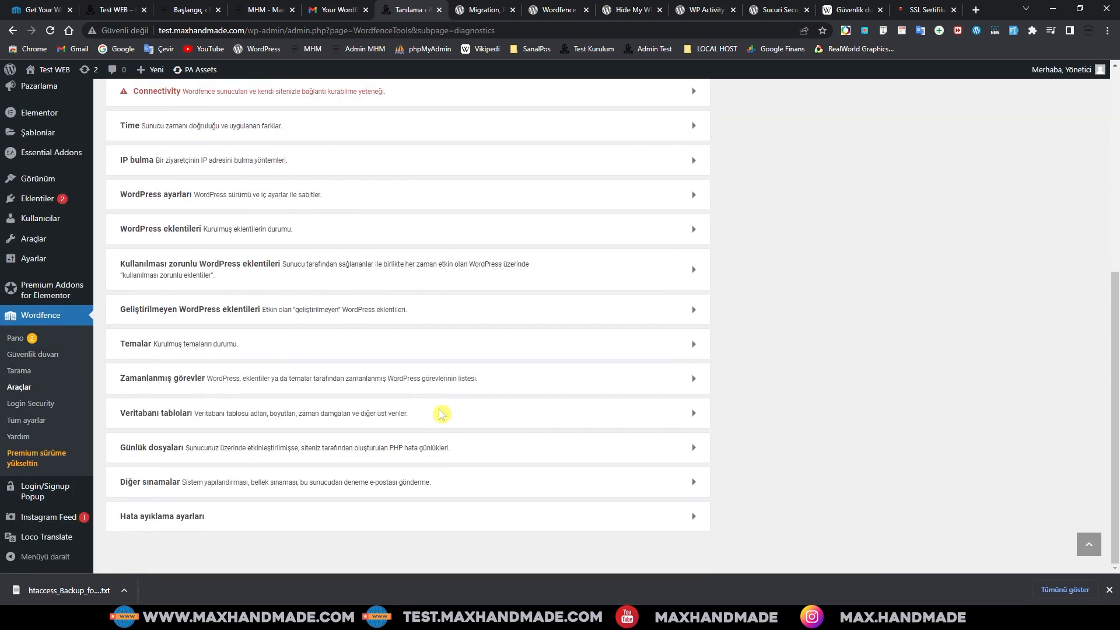
# Step: Open Wordfence Login Security settings and step through its feature tour to the end
pyautogui.click(28, 404)
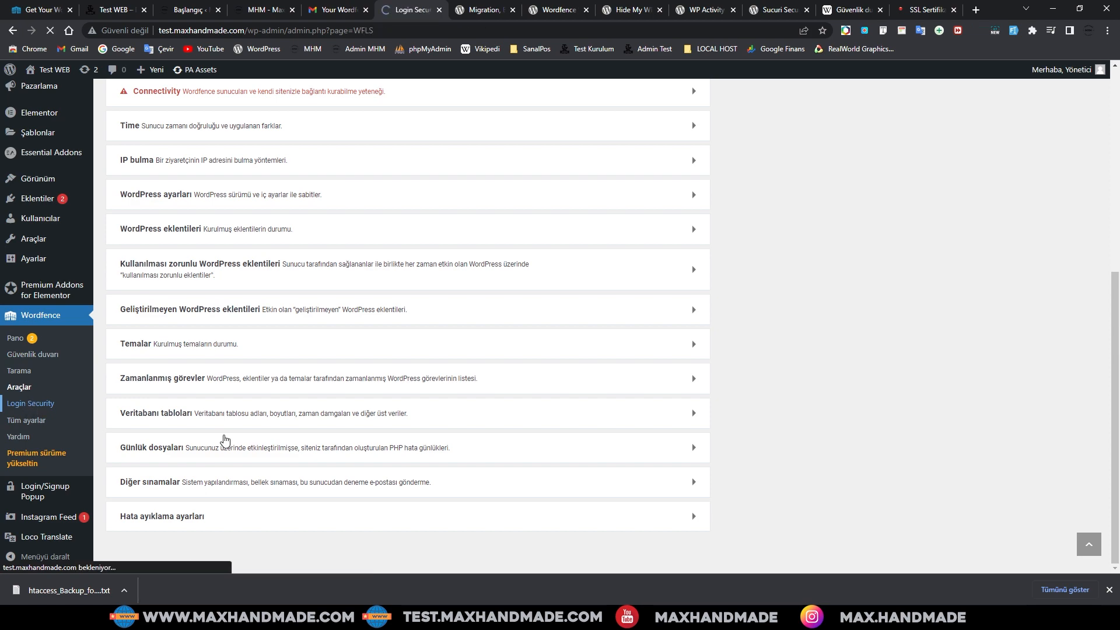
pyautogui.scroll(-1, 534, 382)
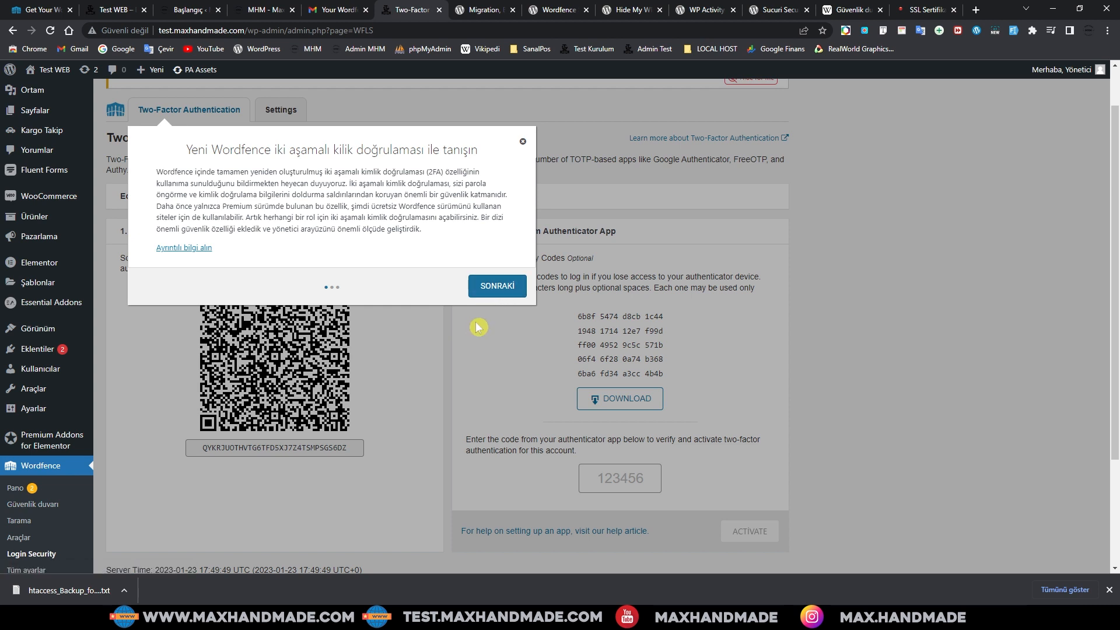
pyautogui.click(493, 286)
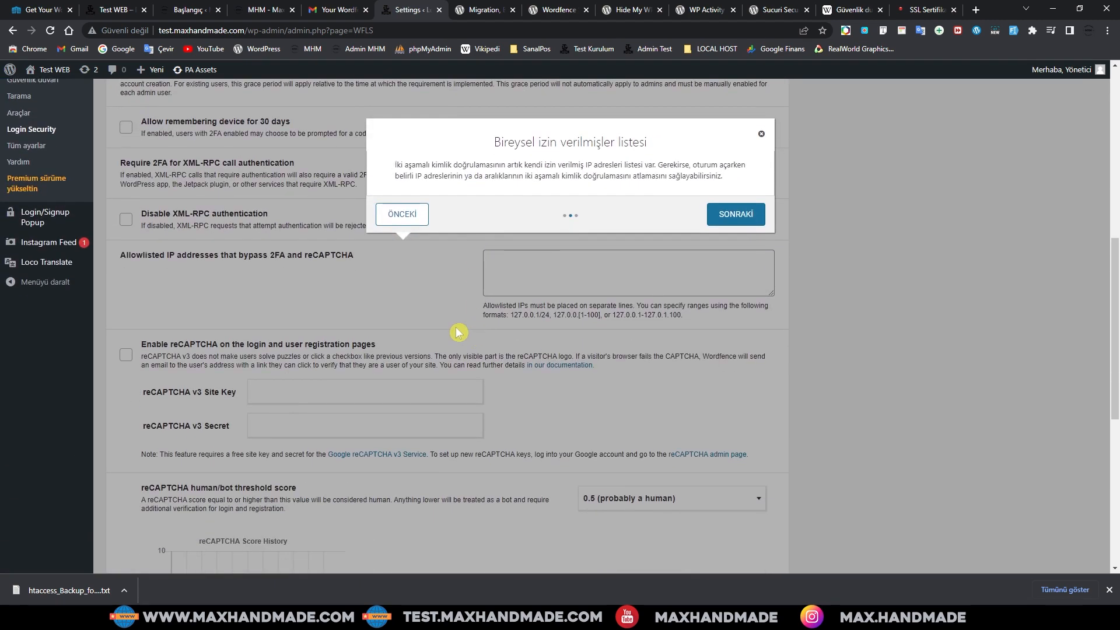
pyautogui.scroll(6, 459, 332)
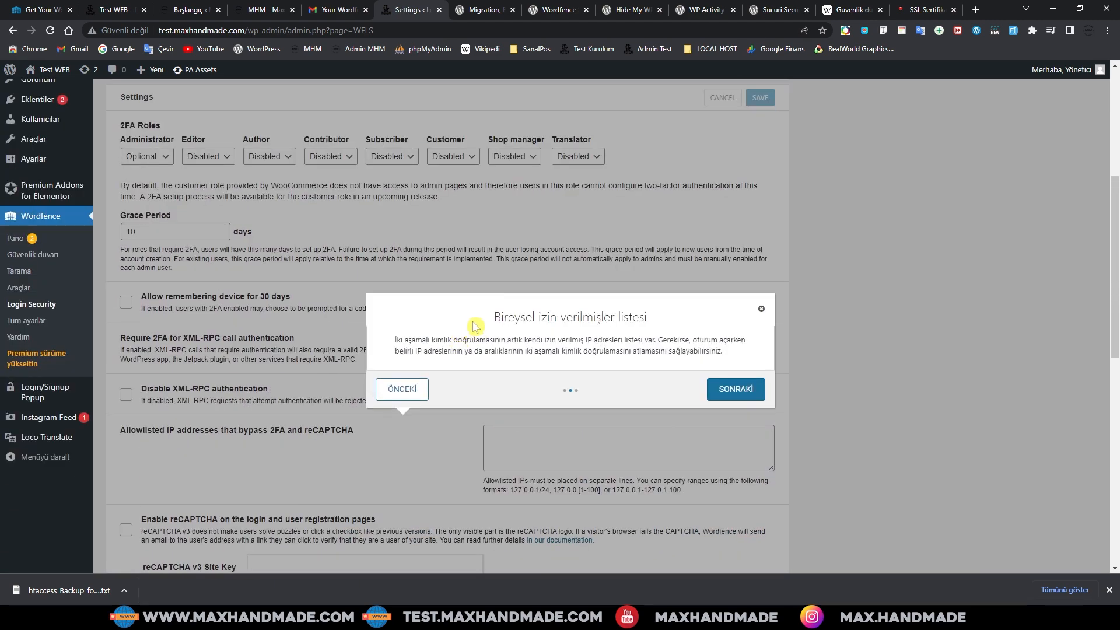
pyautogui.click(735, 564)
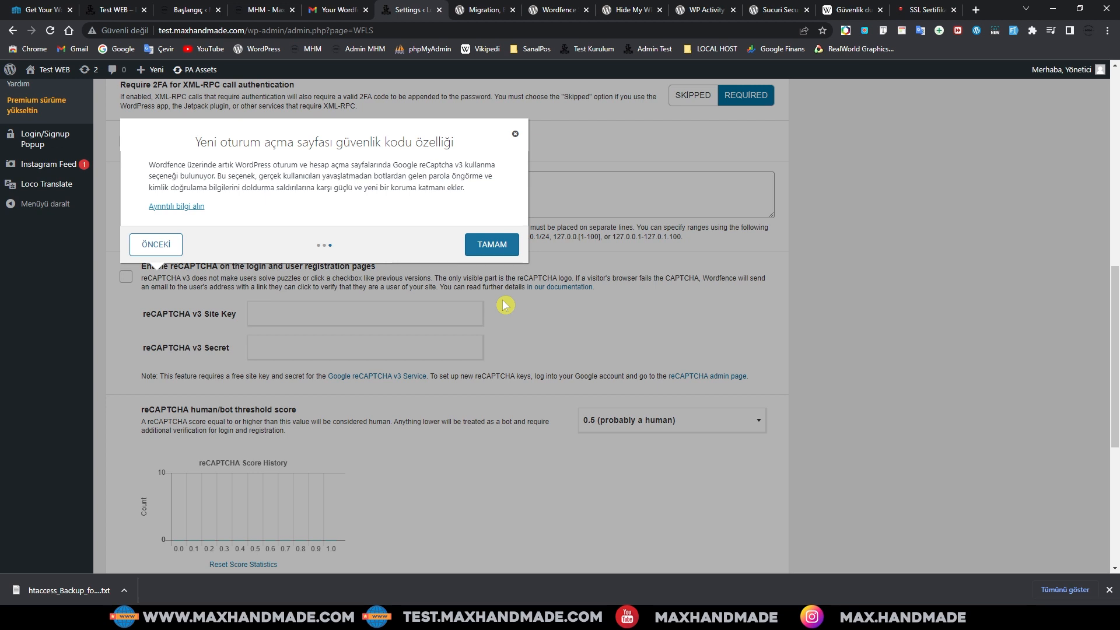
pyautogui.click(492, 245)
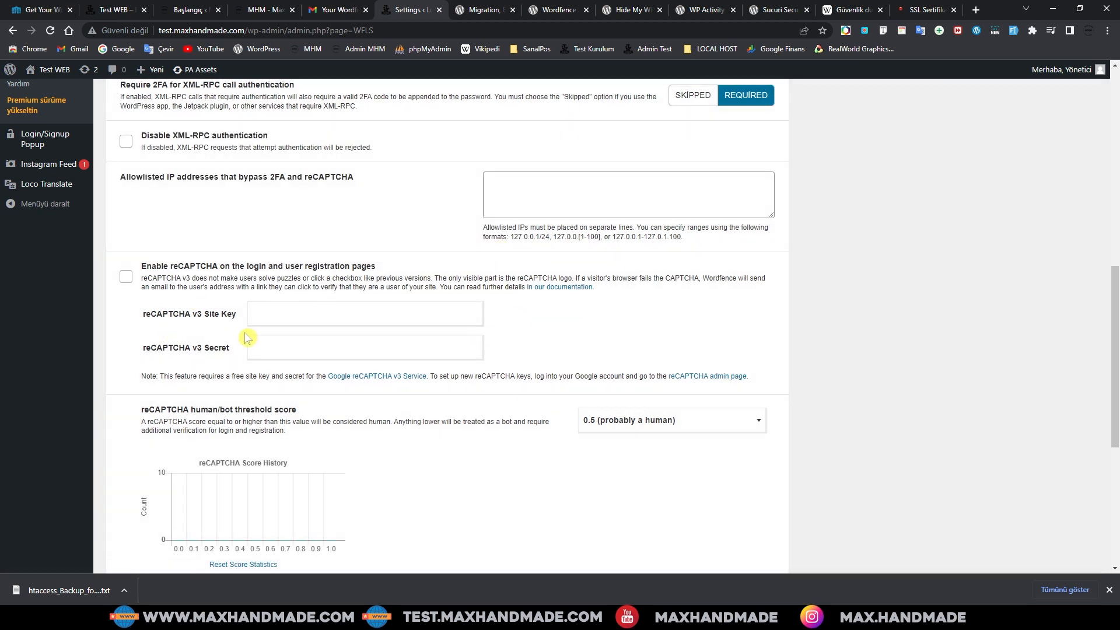
# Step: Tick 'Enable reCAPTCHA on the login and user registration pages' and open Google's reCAPTCHA v3 info page
pyautogui.scroll(2, 203, 315)
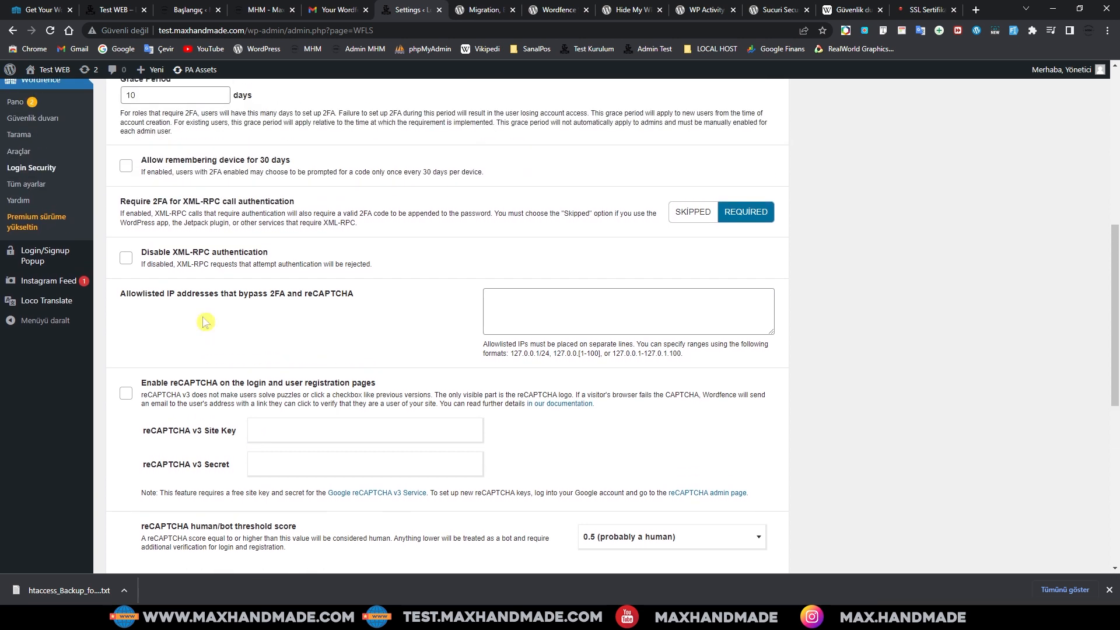
pyautogui.scroll(-2, 203, 315)
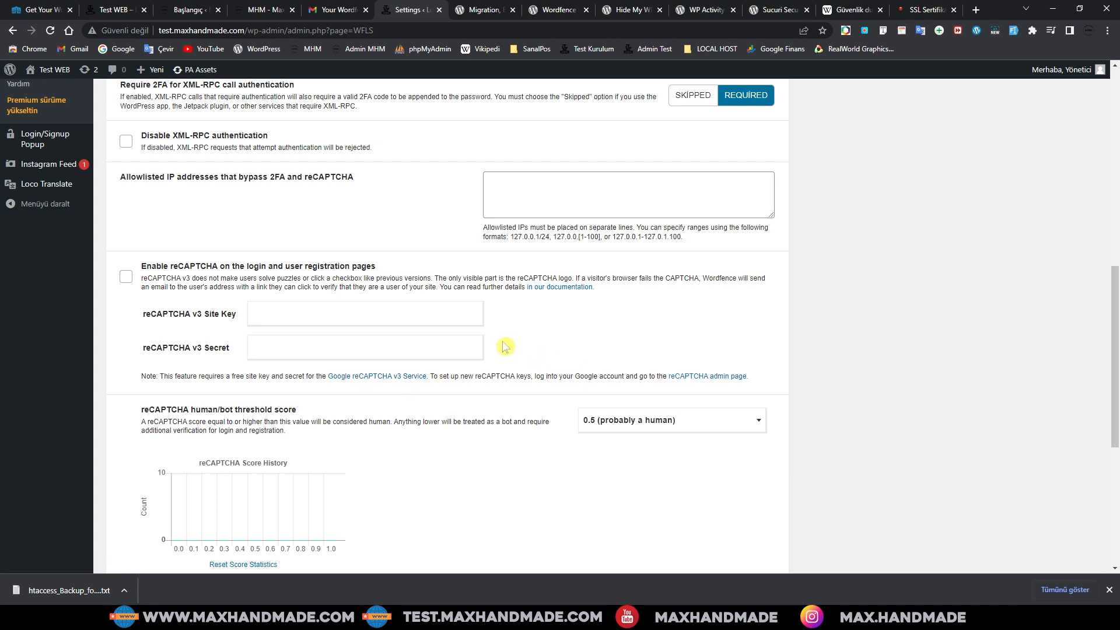
pyautogui.scroll(-2, 420, 374)
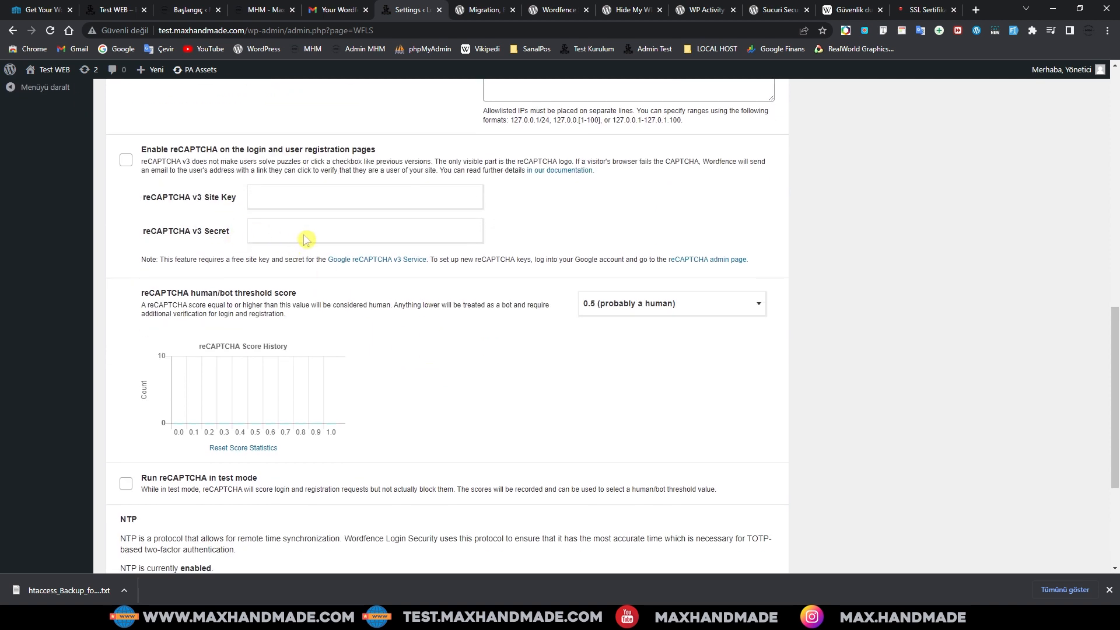
pyautogui.scroll(2, 391, 270)
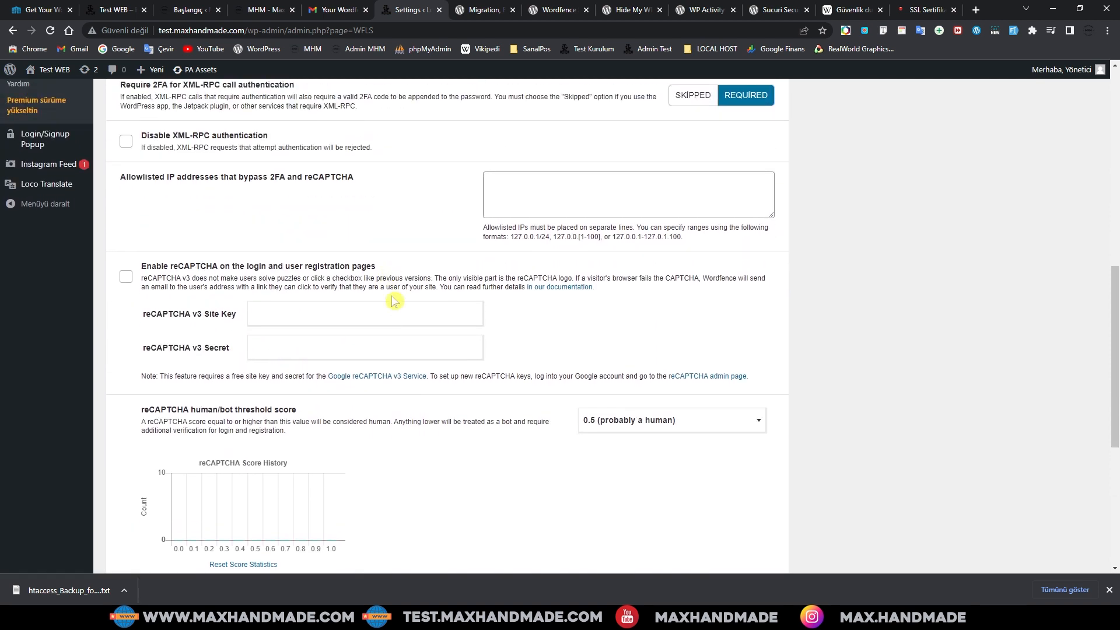
pyautogui.scroll(-2, 393, 301)
pyautogui.scroll(-1, 349, 296)
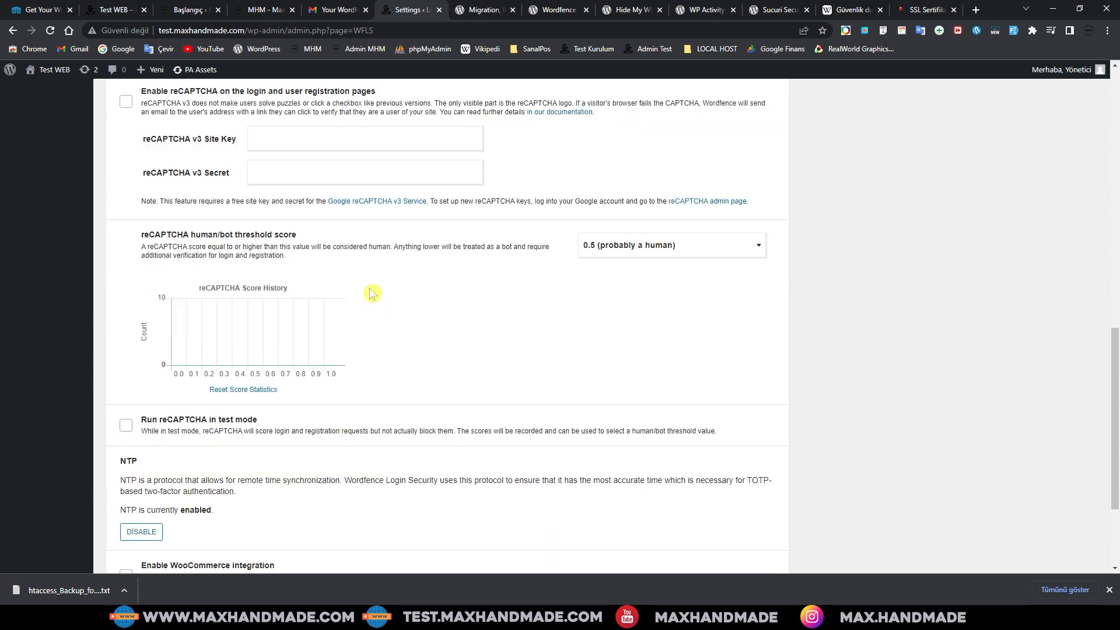
pyautogui.scroll(3, 370, 292)
pyautogui.scroll(-3, 374, 374)
pyautogui.scroll(4, 344, 402)
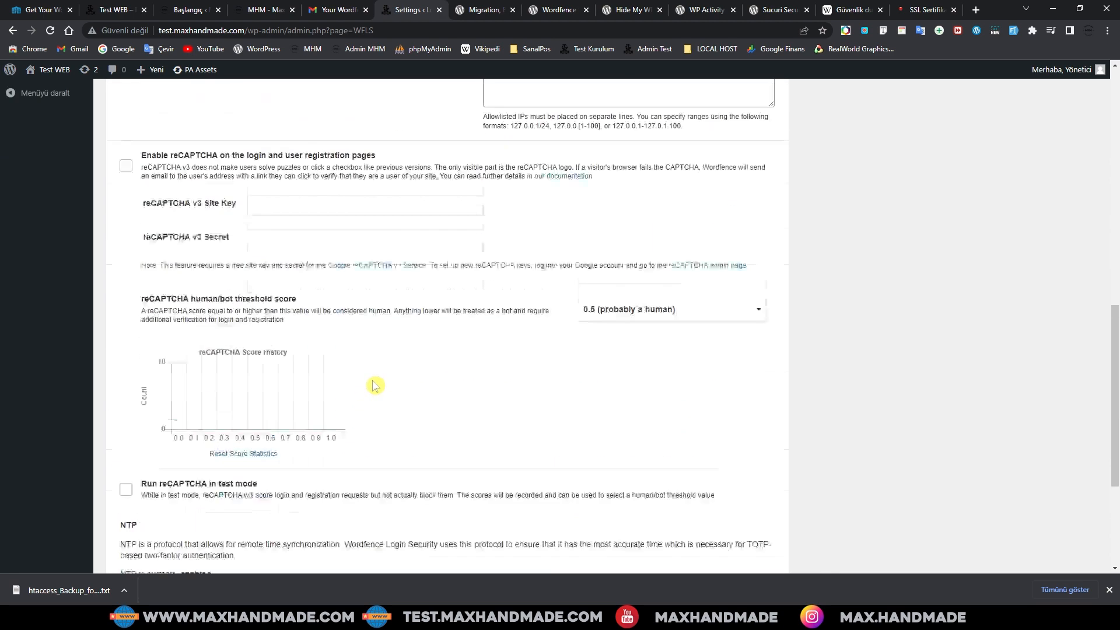
pyautogui.click(125, 335)
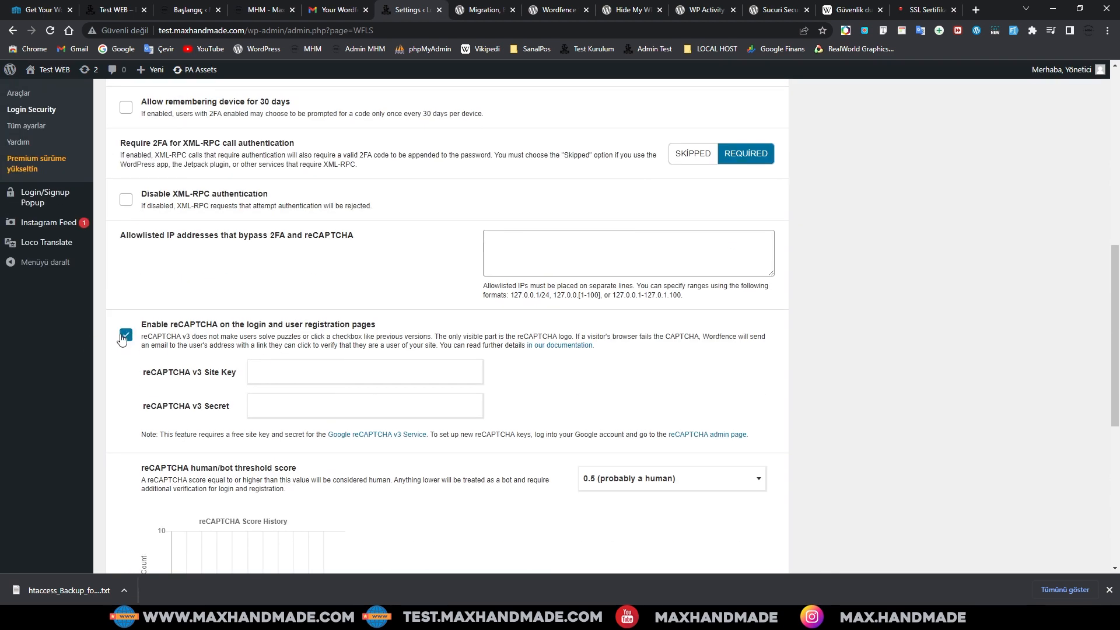
pyautogui.click(392, 438)
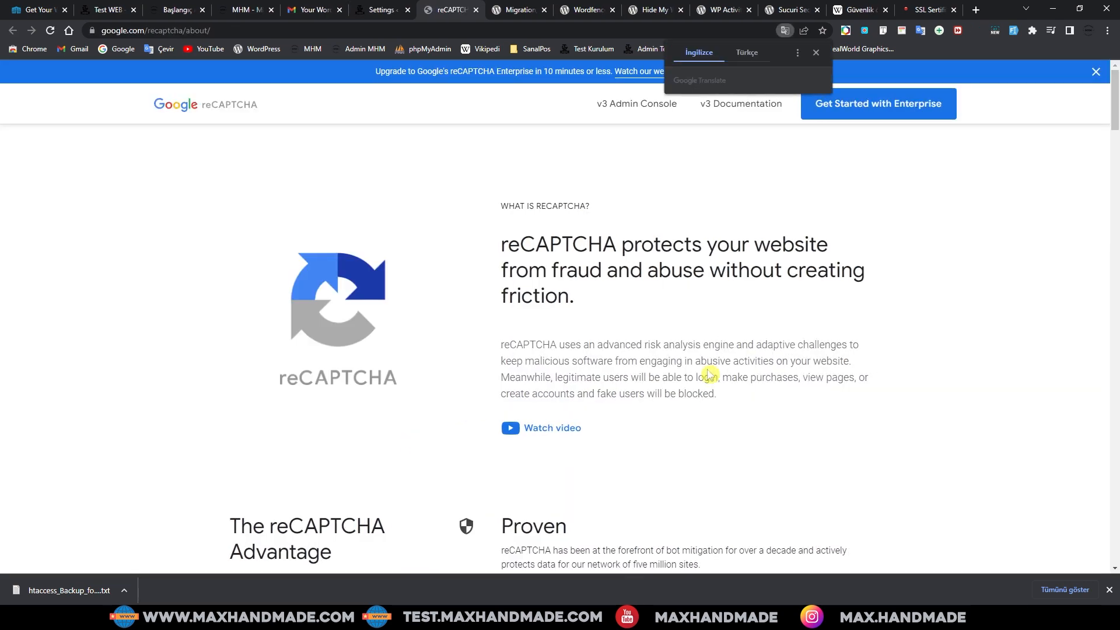
# Step: Close the Wordfence license tab and look over the other open site tabs
pyautogui.scroll(-5, 607, 315)
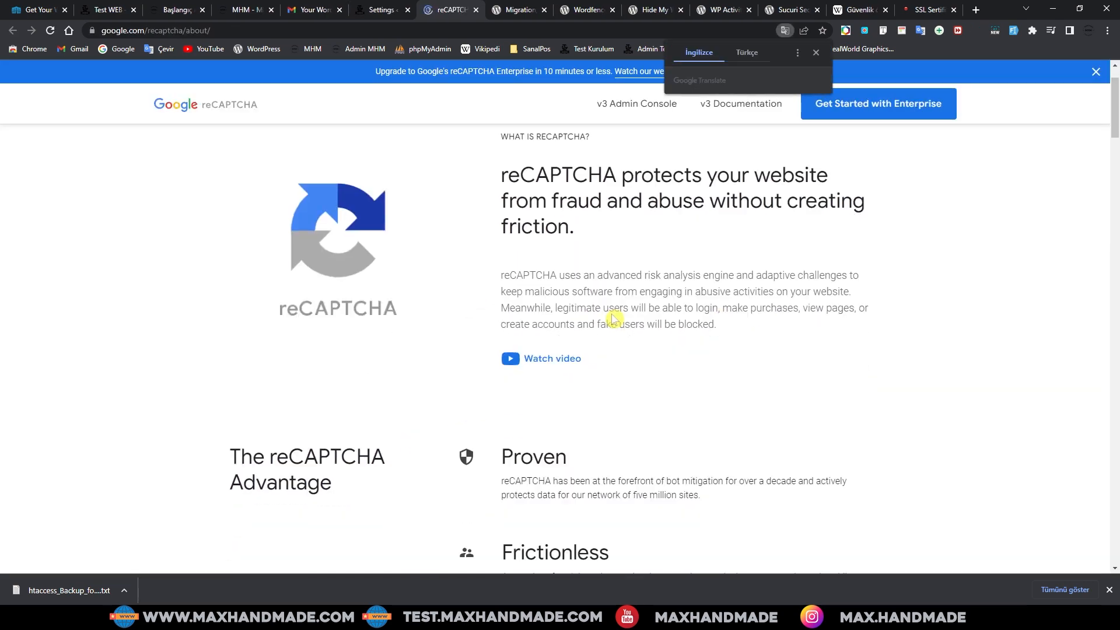
pyautogui.scroll(5, 641, 292)
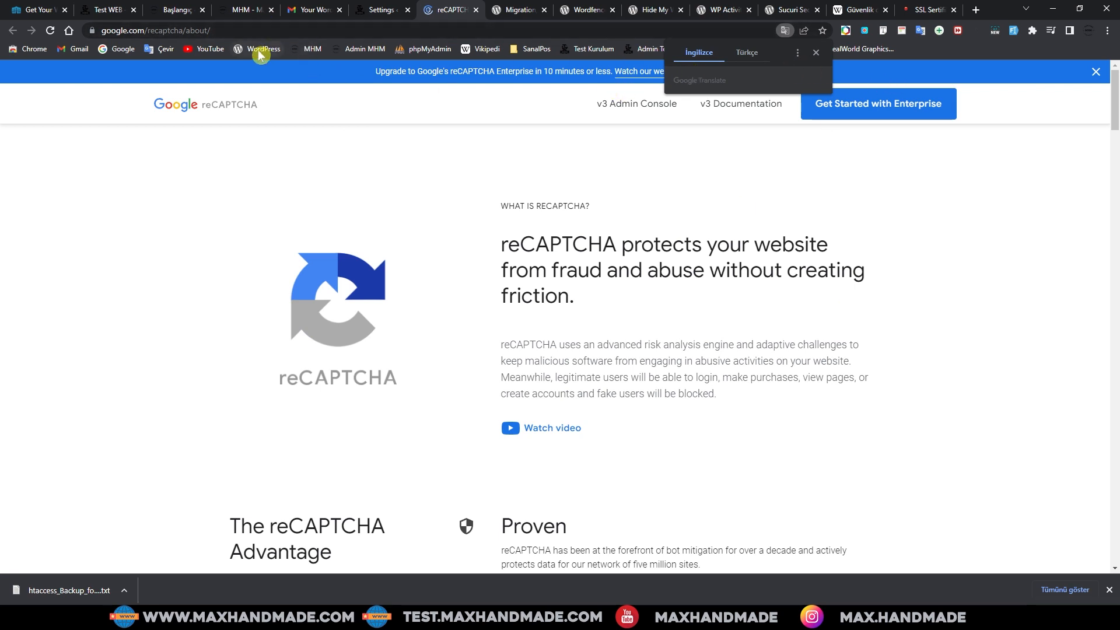
pyautogui.click(41, 10)
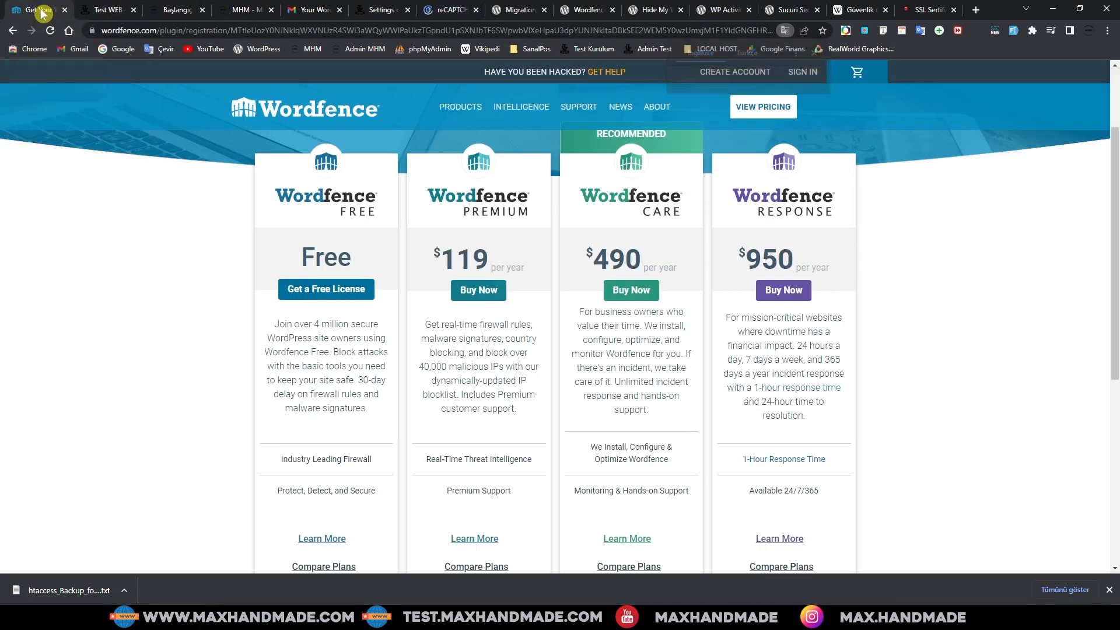
pyautogui.click(65, 10)
pyautogui.click(37, 10)
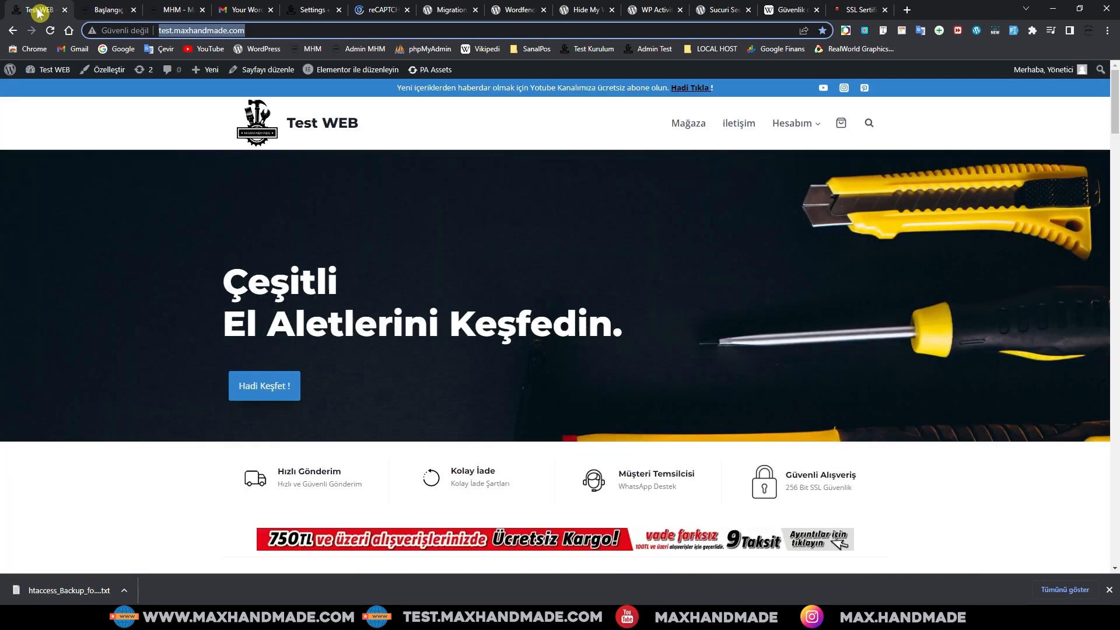
pyautogui.click(102, 10)
pyautogui.scroll(-4, 505, 192)
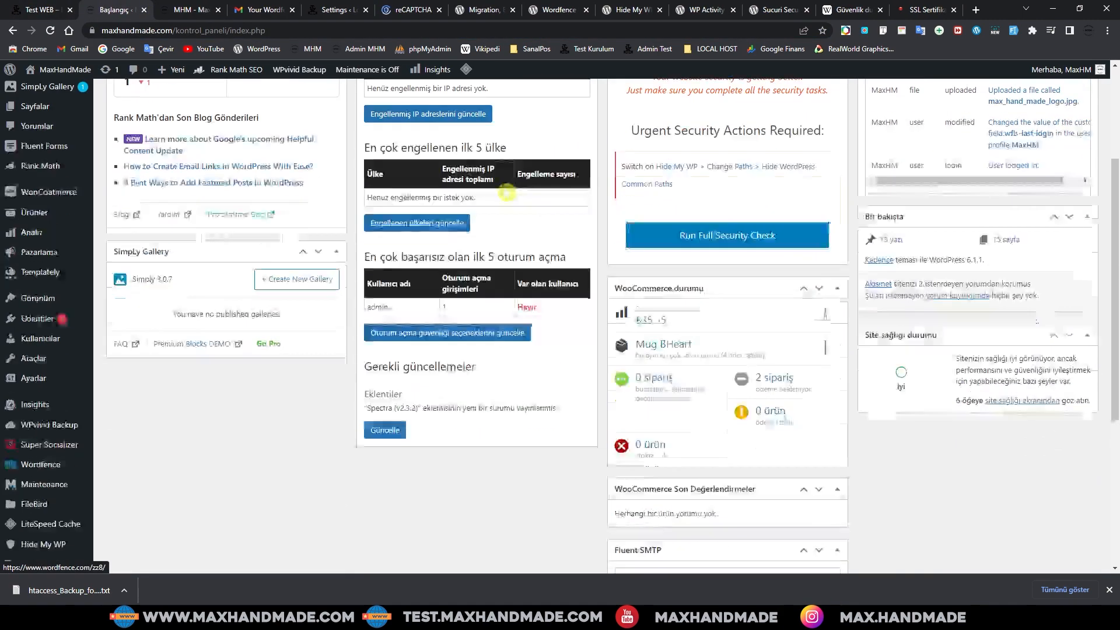
pyautogui.scroll(4, 508, 302)
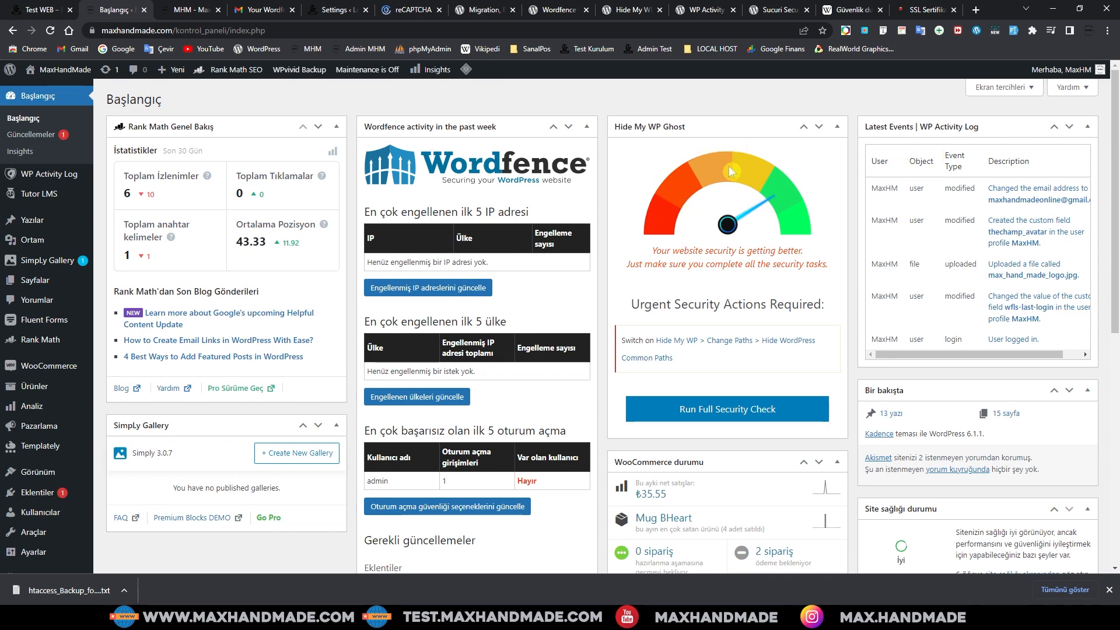
pyautogui.click(197, 10)
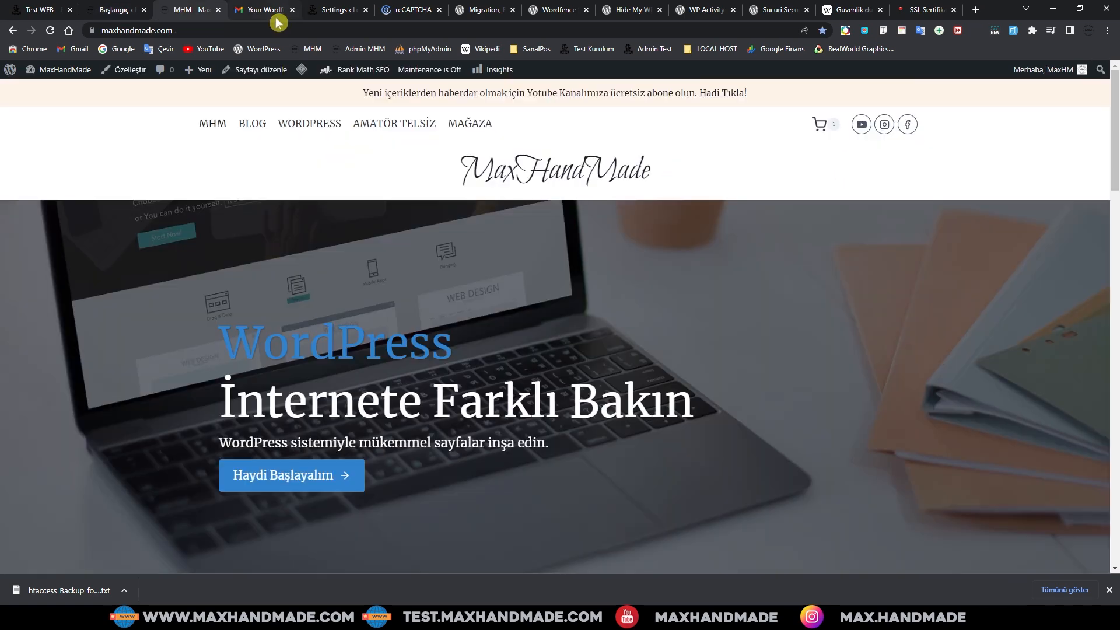
# Step: Open the reCAPTCHA admin console from Login Security, showing maxhandmade.com's request statistics
pyautogui.click(340, 12)
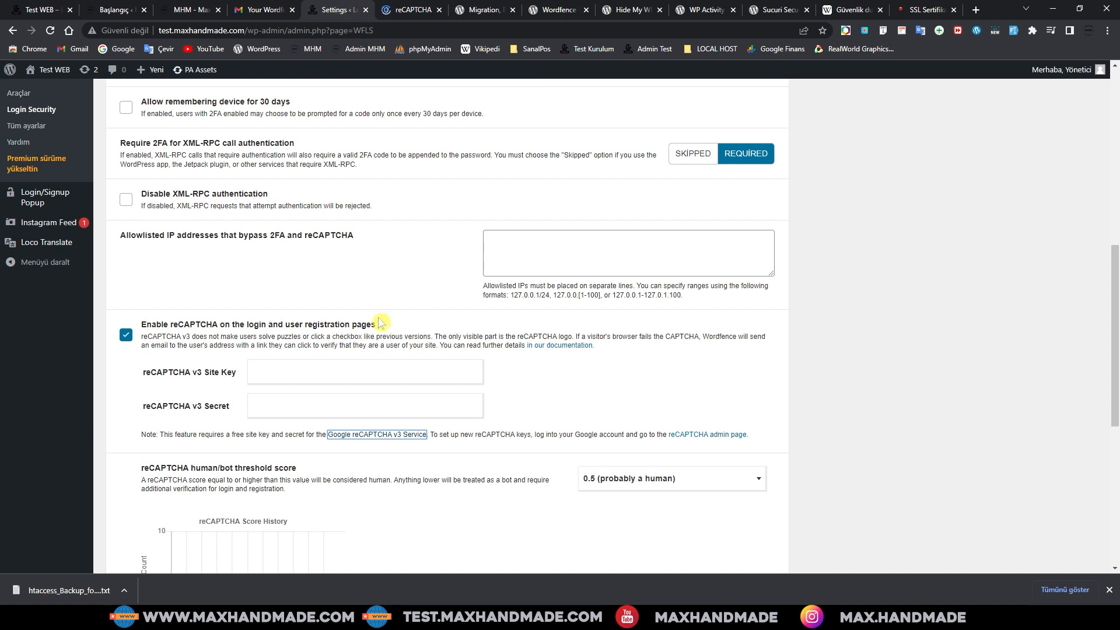
pyautogui.click(719, 435)
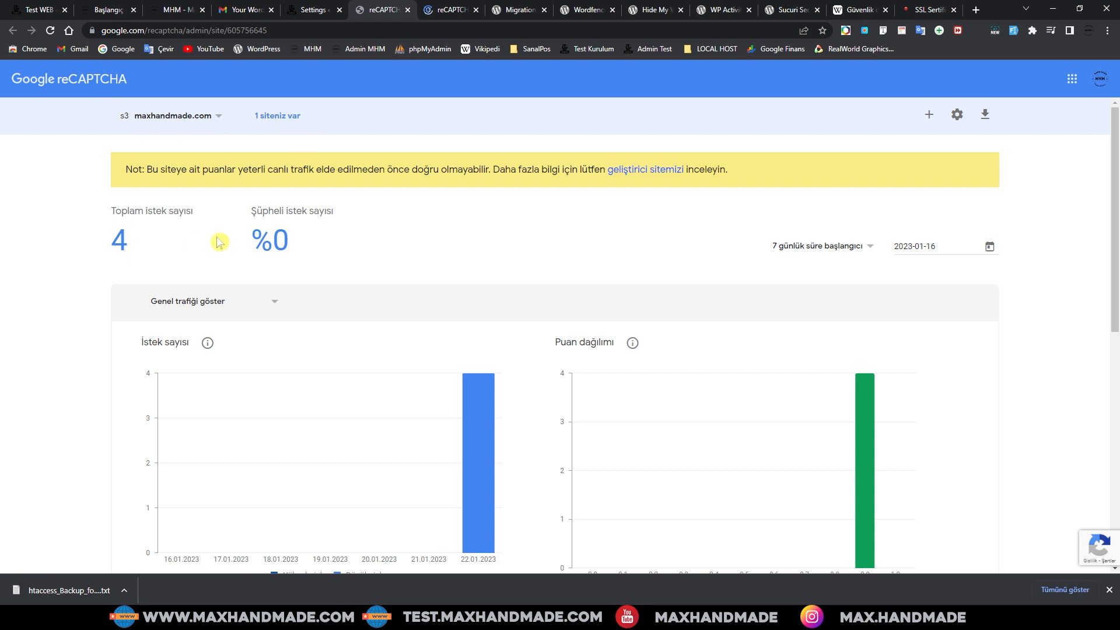
pyautogui.scroll(-3, 227, 238)
pyautogui.scroll(3, 230, 241)
# Step: Start a new reCAPTCHA site registration and copy the Test WEB site's address for it
pyautogui.click(929, 115)
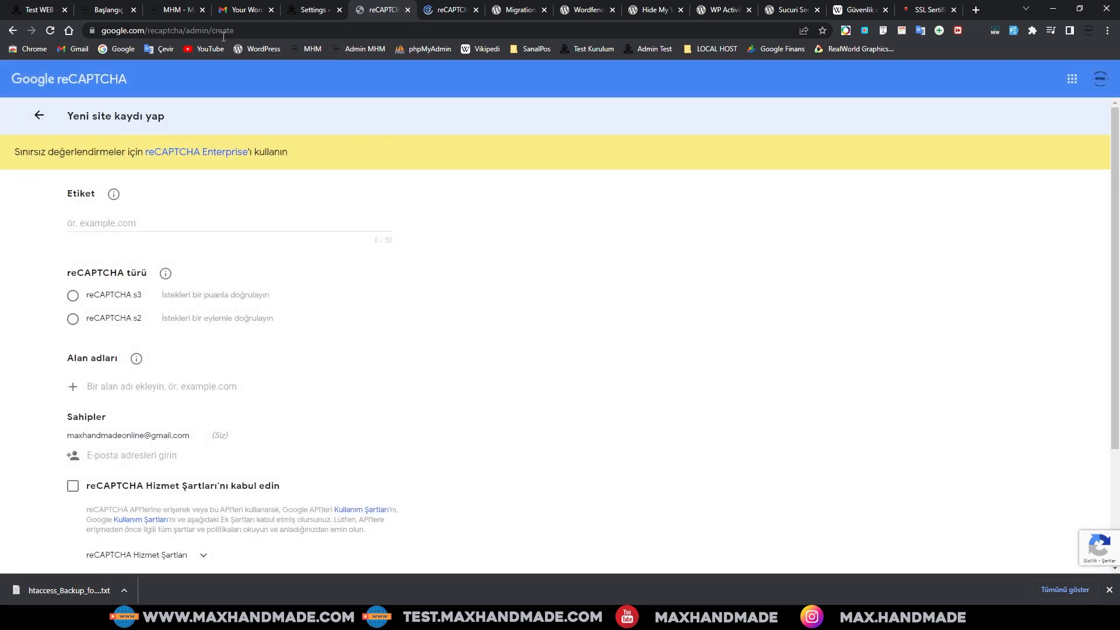
pyautogui.click(111, 10)
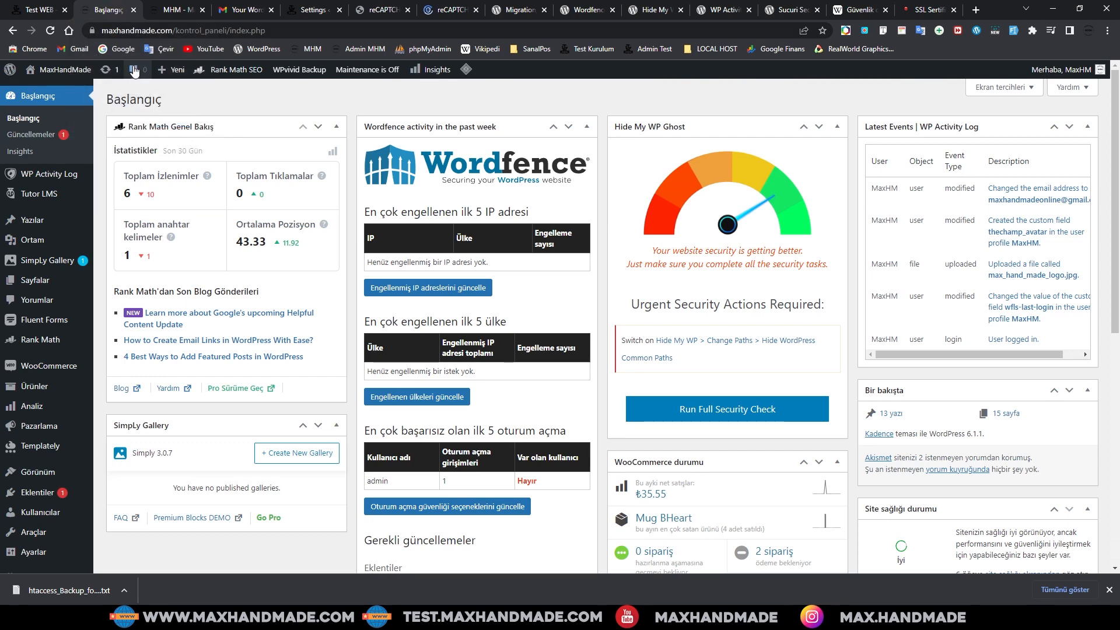
pyautogui.click(37, 10)
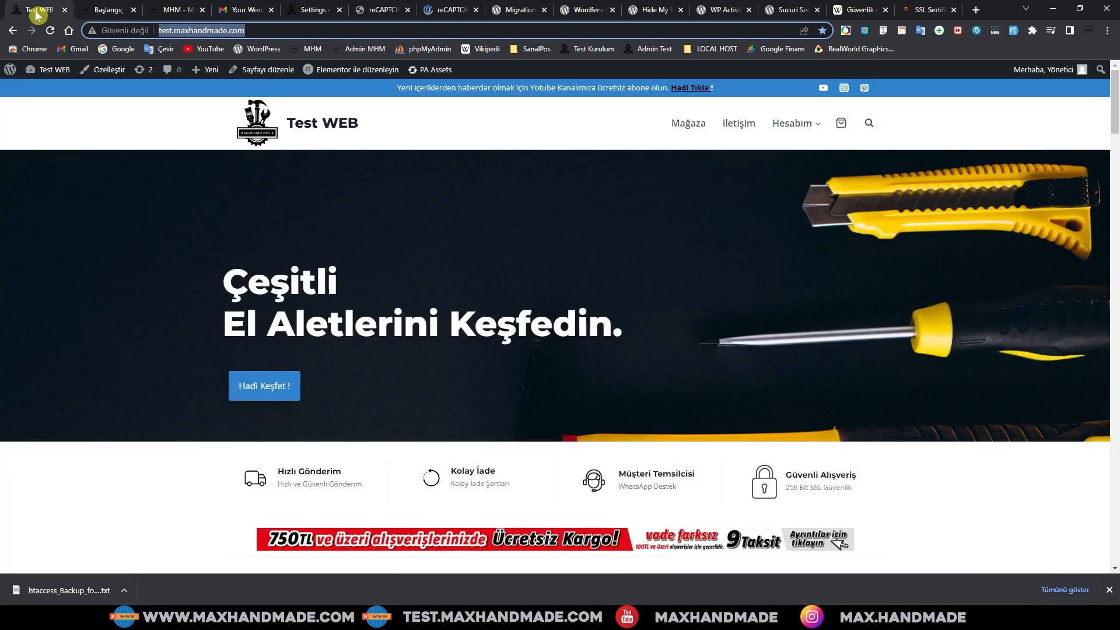
pyautogui.rightClick(208, 30)
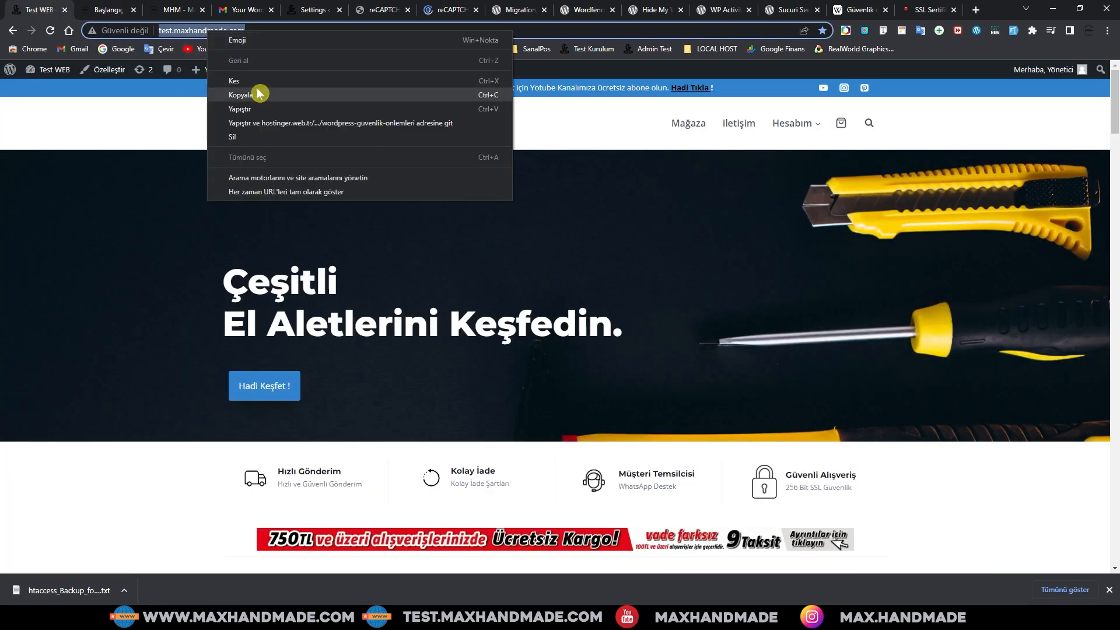
pyautogui.click(265, 102)
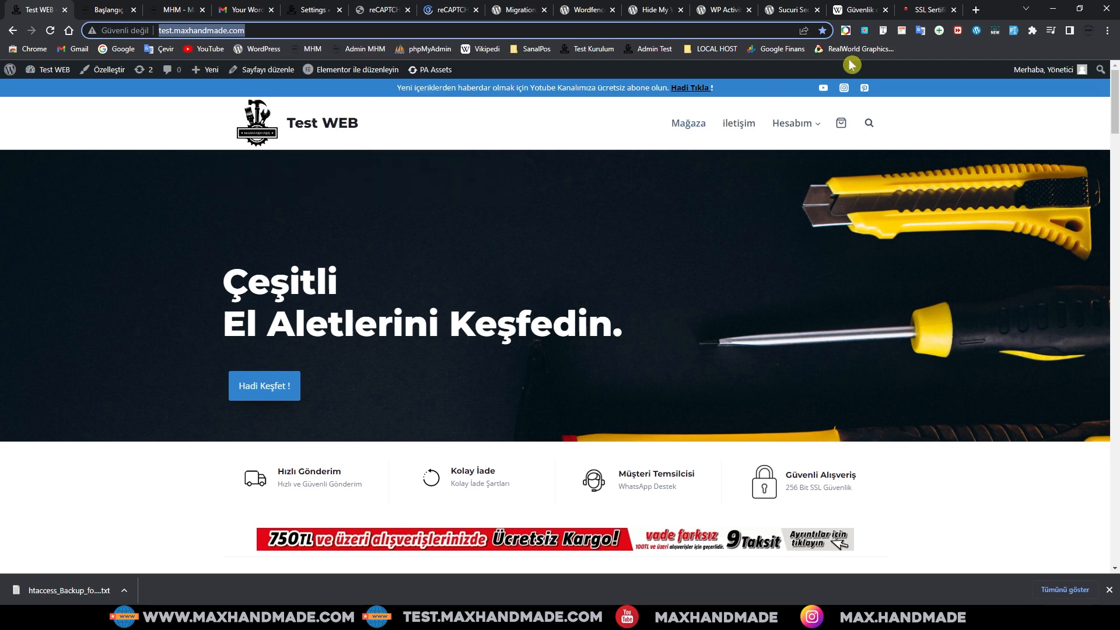
pyautogui.click(383, 11)
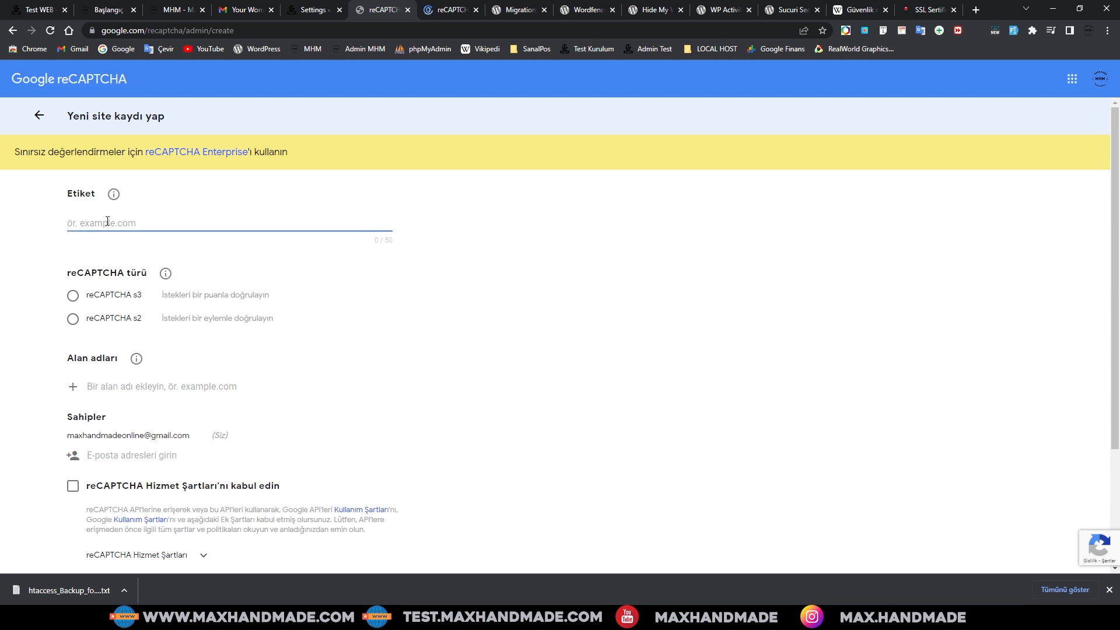
pyautogui.write('http://test.maxhandmade.com/')
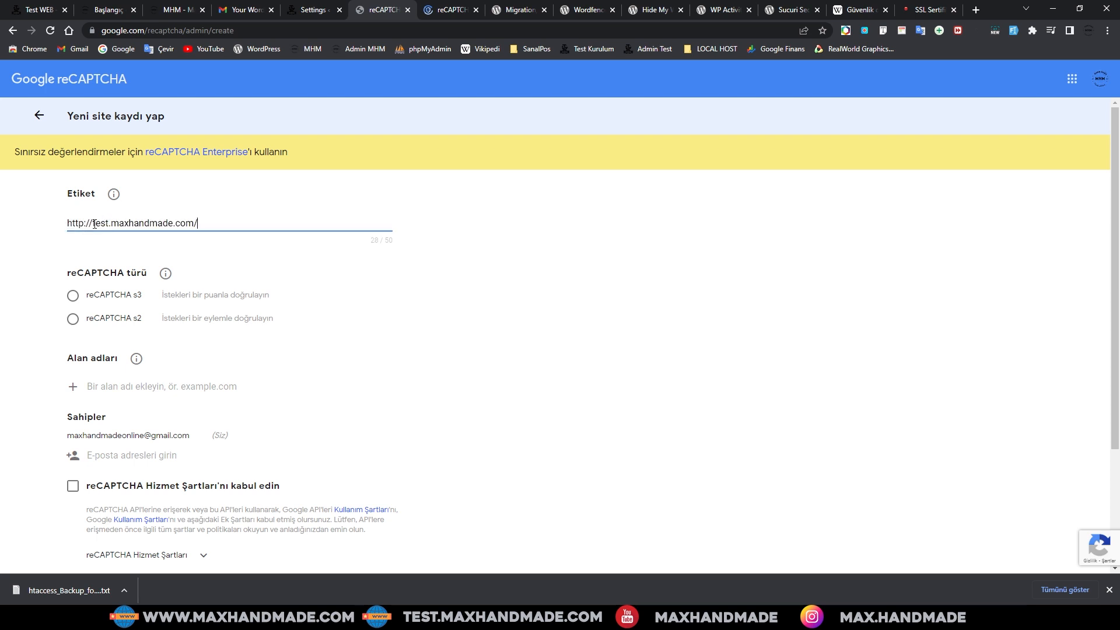
pyautogui.moveTo(93, 224); pyautogui.dragTo(22, 226)
pyautogui.press('BackSpace')
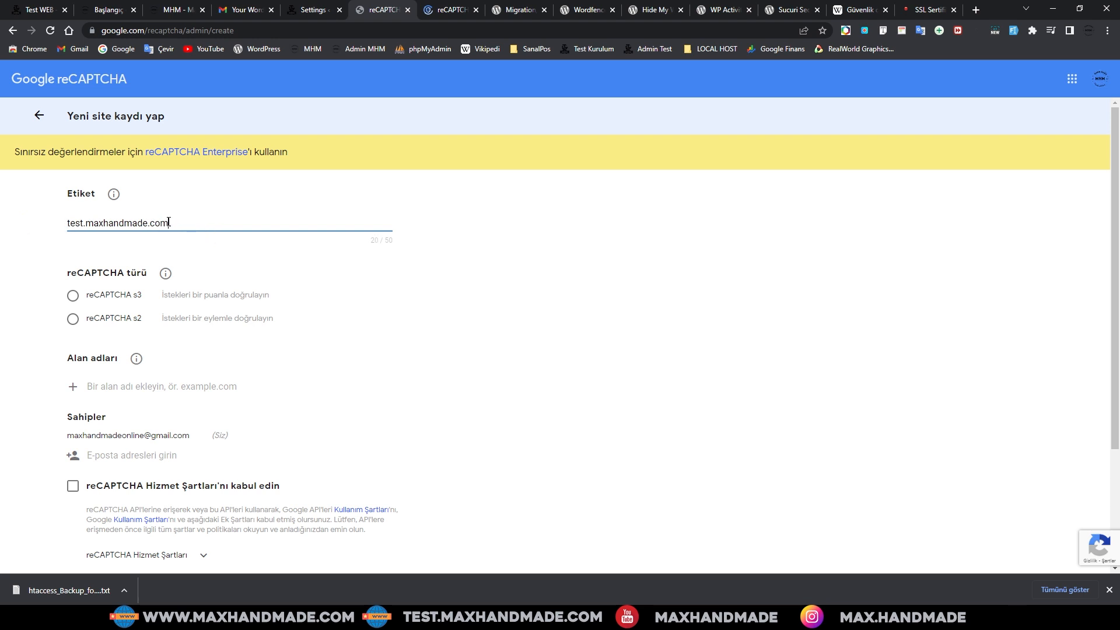
pyautogui.moveTo(168, 222); pyautogui.dragTo(35, 225)
pyautogui.rightClick(84, 226)
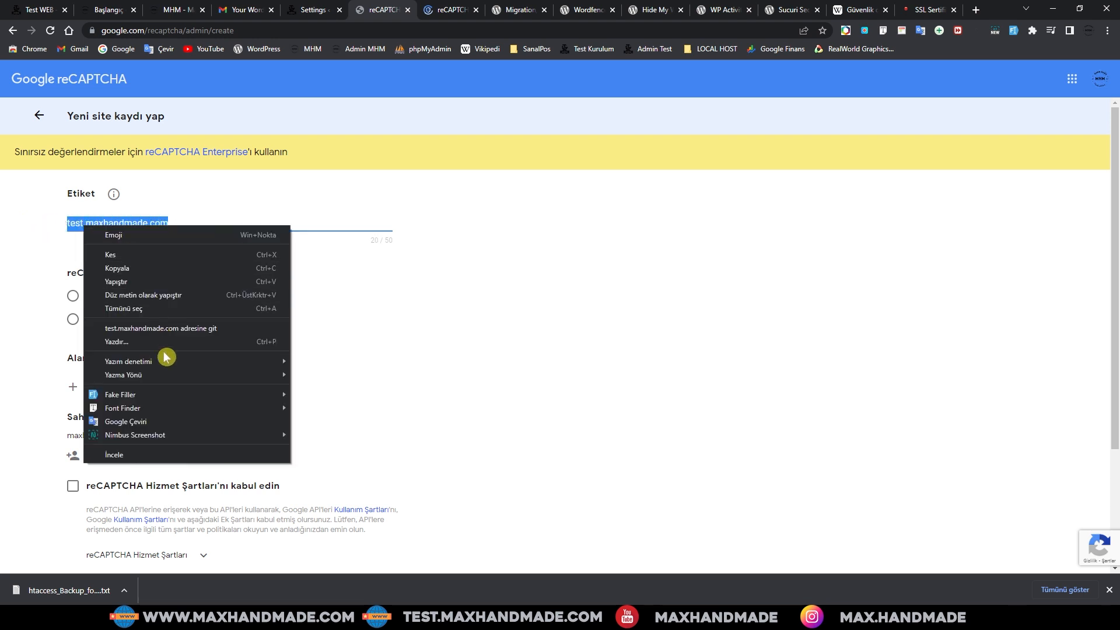
pyautogui.click(140, 268)
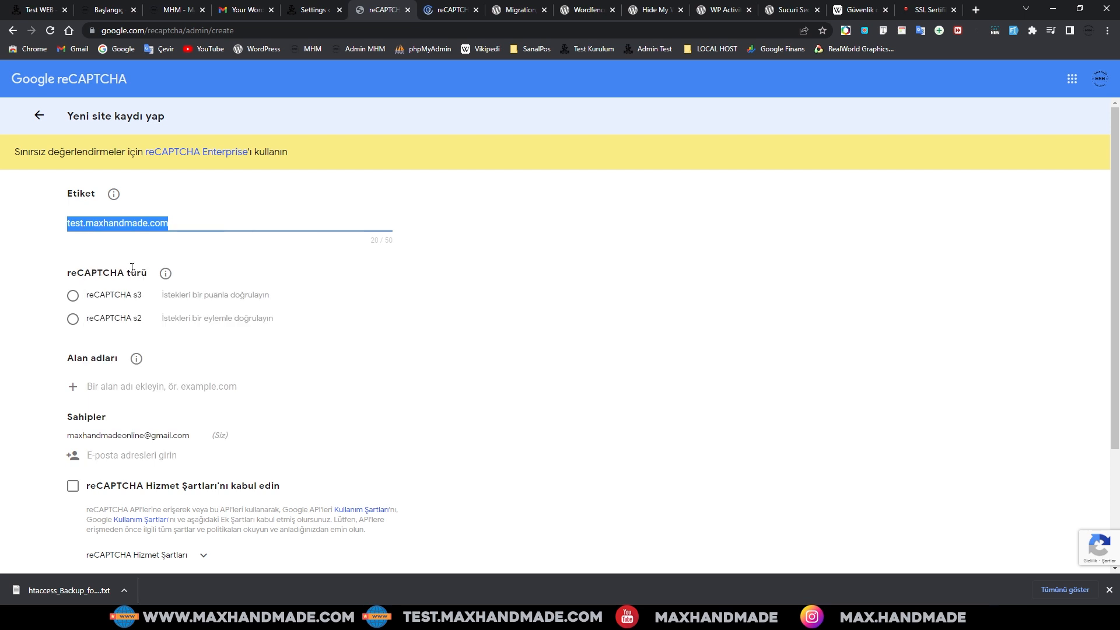
# Step: Choose reCAPTCHA v3, add test.maxhandmade.com as the domain, and accept the terms of service
pyautogui.click(80, 300)
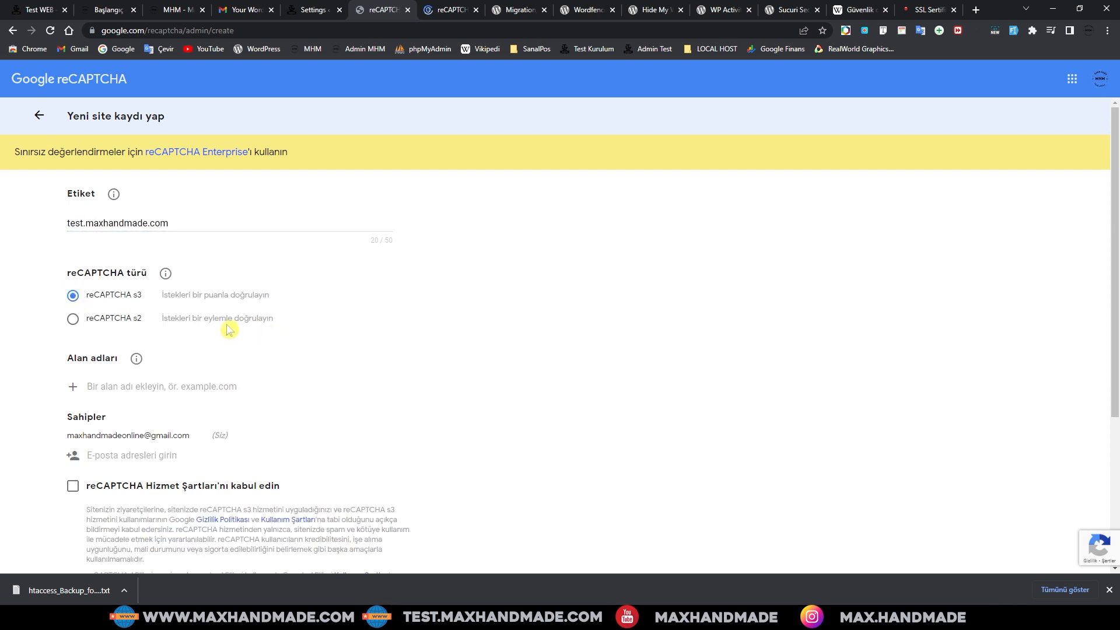
pyautogui.scroll(-1, 229, 330)
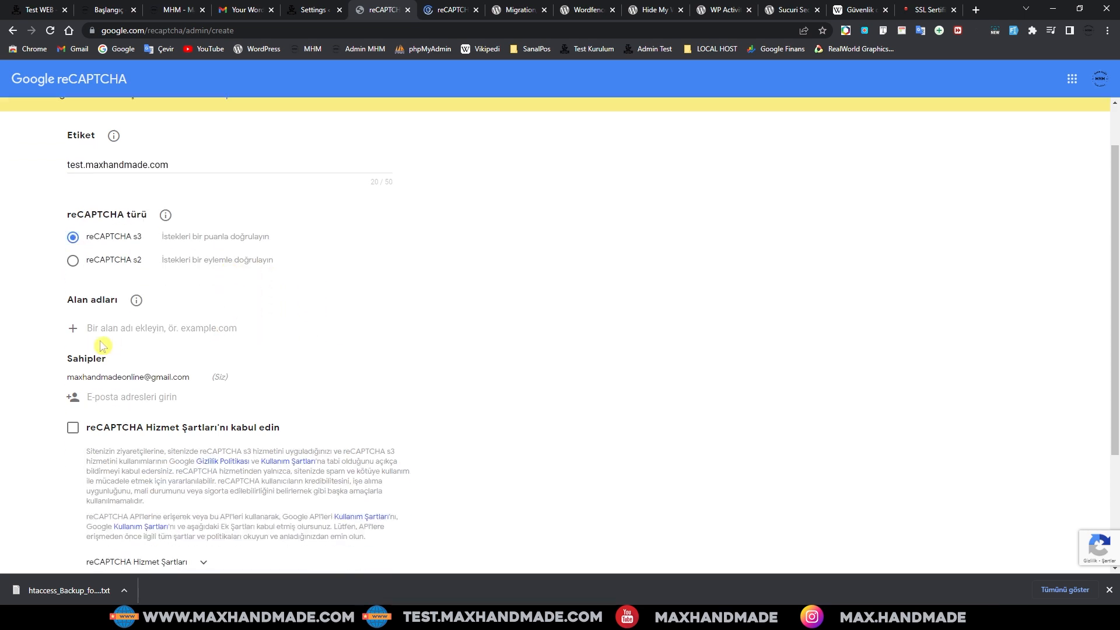
pyautogui.click(100, 324)
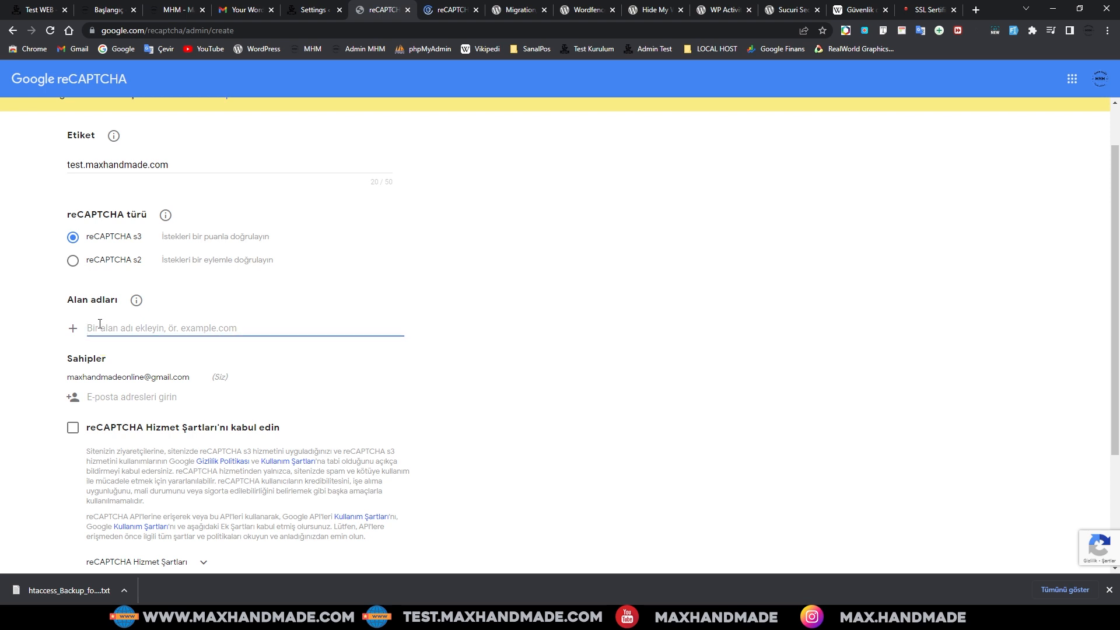
pyautogui.hotkey('ctrl', 'v')
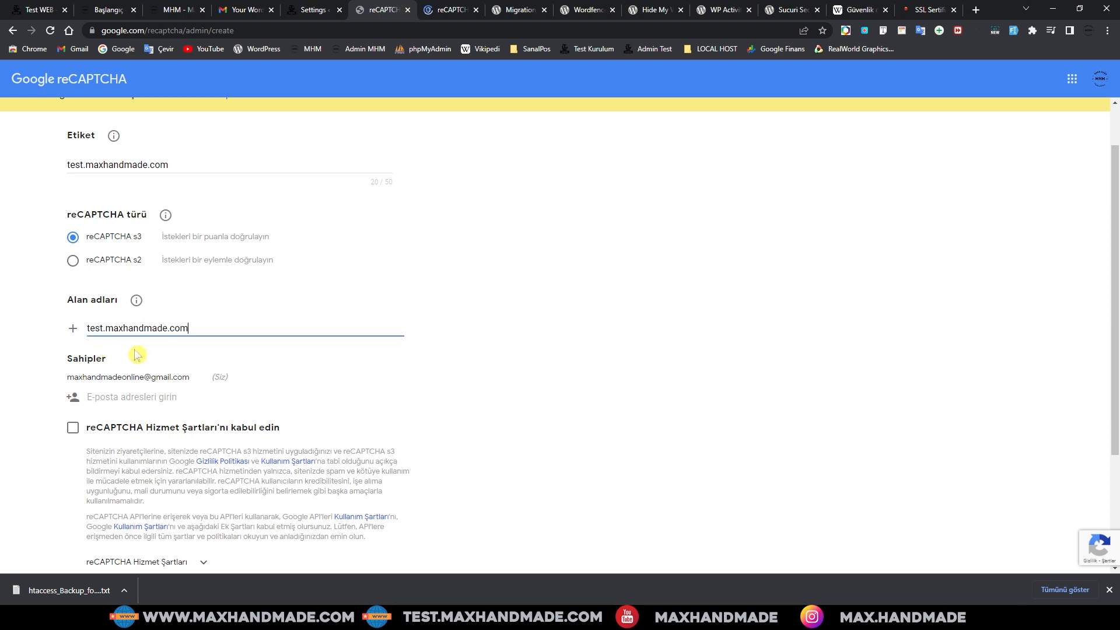
pyautogui.scroll(1, 132, 350)
pyautogui.scroll(-1, 133, 354)
pyautogui.scroll(-1, 134, 355)
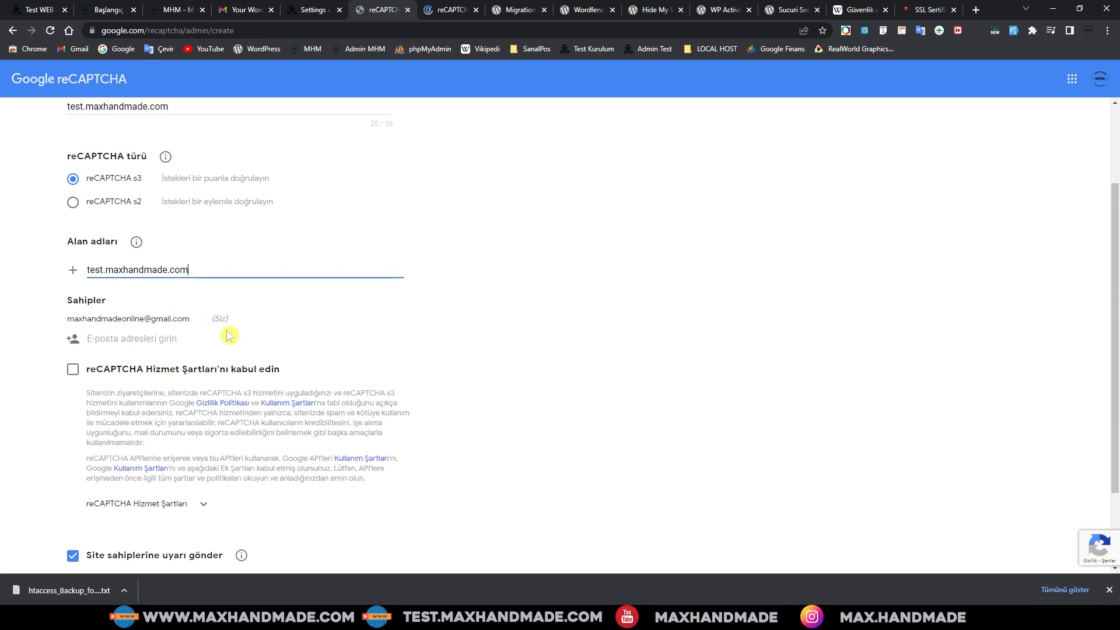
pyautogui.click(152, 371)
pyautogui.scroll(-1, 175, 350)
pyautogui.scroll(-1, 242, 445)
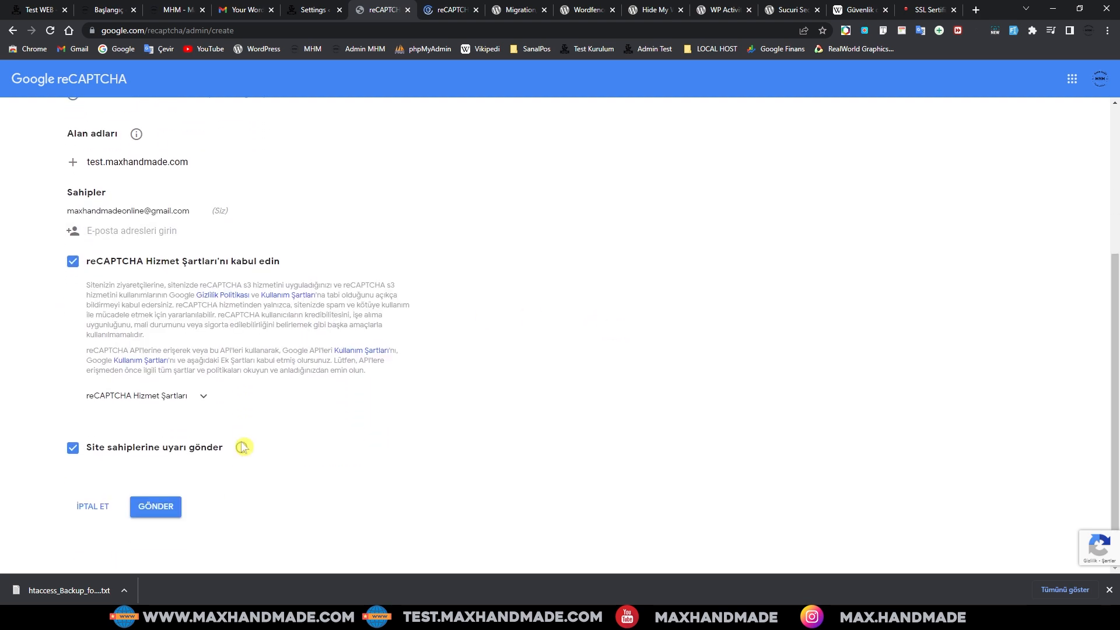
pyautogui.click(203, 397)
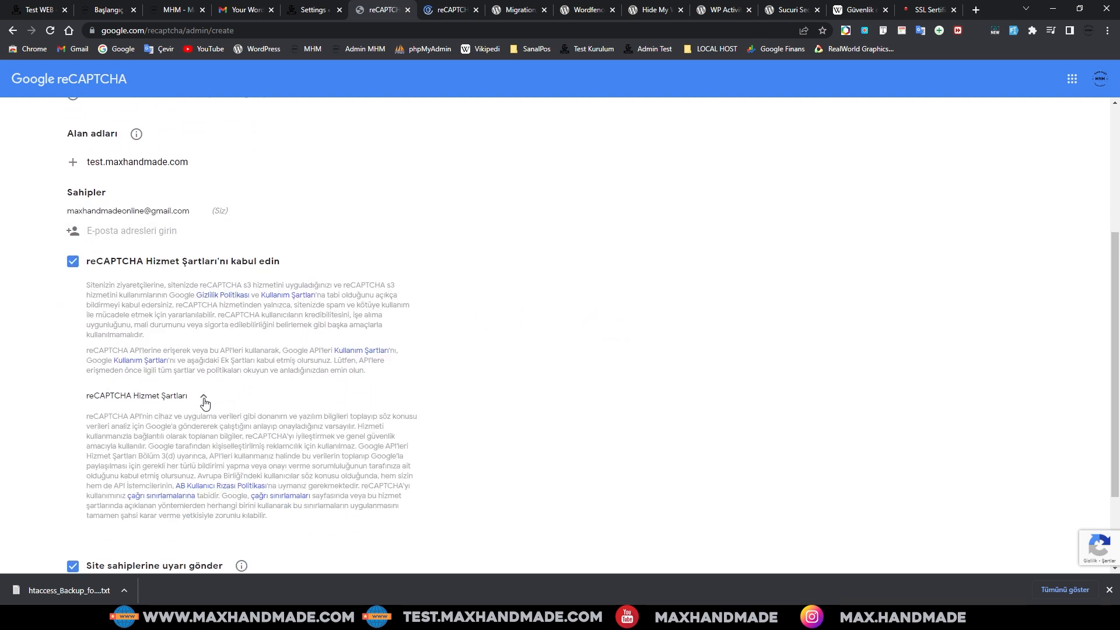
pyautogui.click(204, 397)
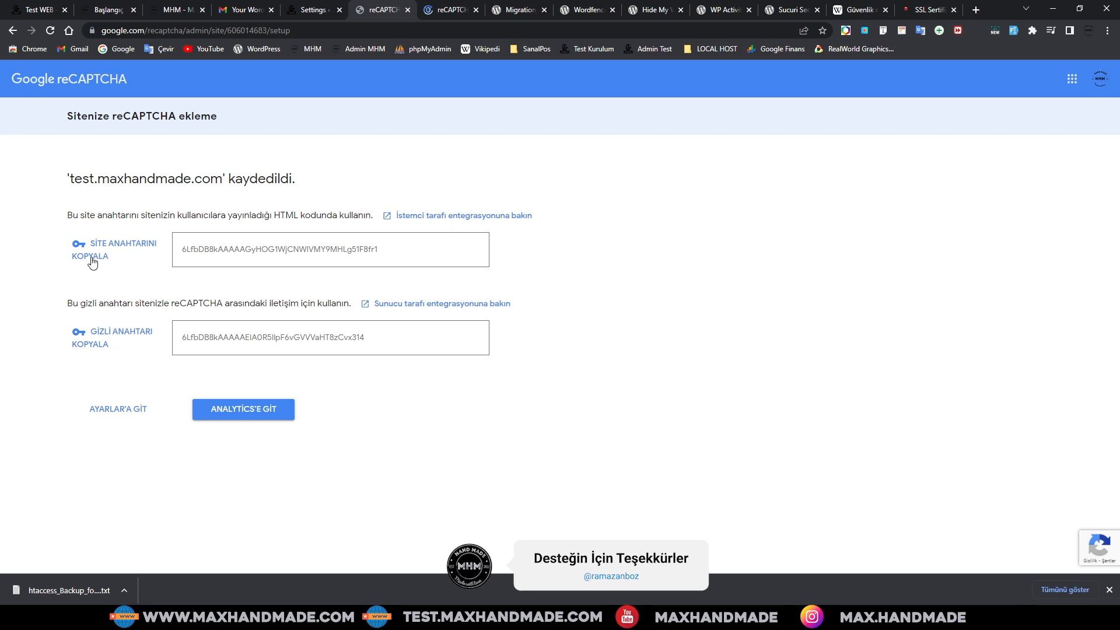
# Step: Copy the new site key into Wordfence's reCAPTCHA v3 Site Key field
pyautogui.click(92, 262)
pyautogui.click(313, 10)
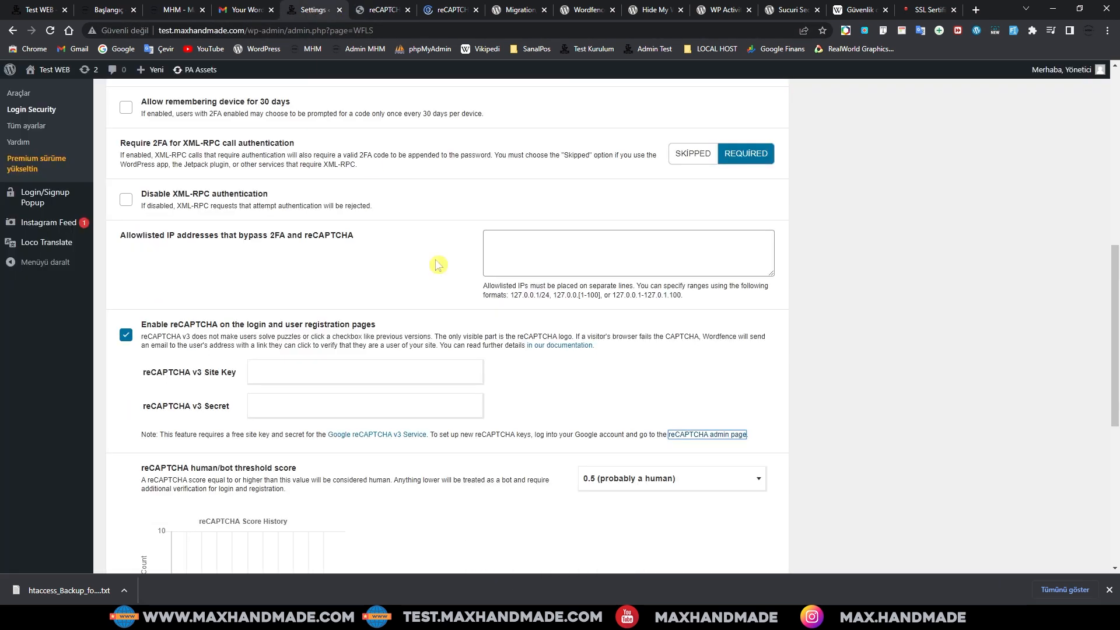
pyautogui.click(292, 373)
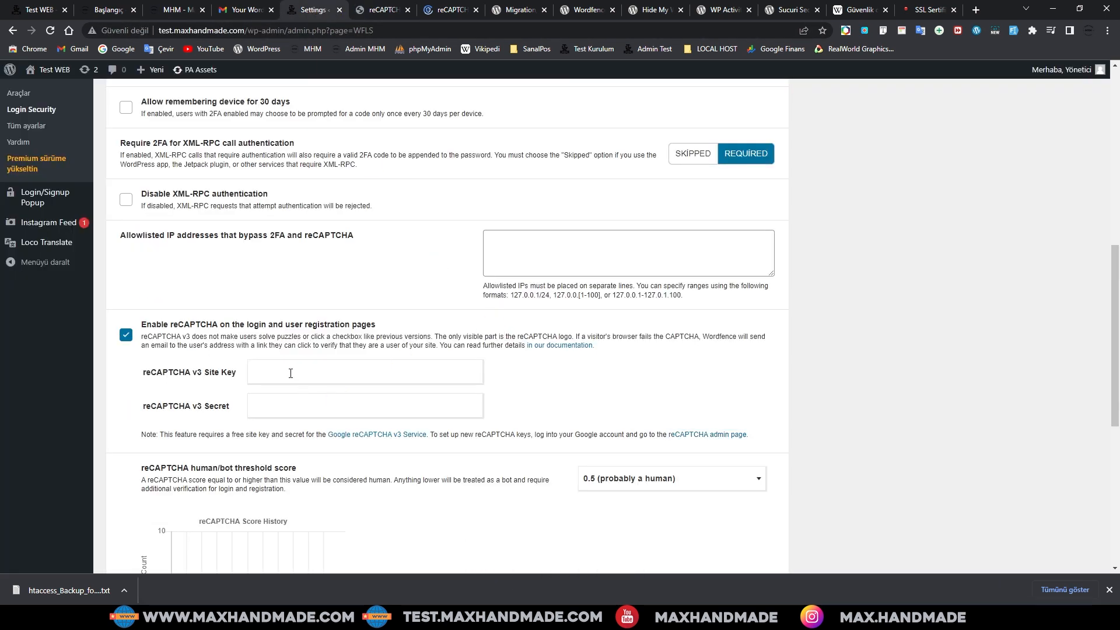
pyautogui.hotkey('ctrl', 'v')
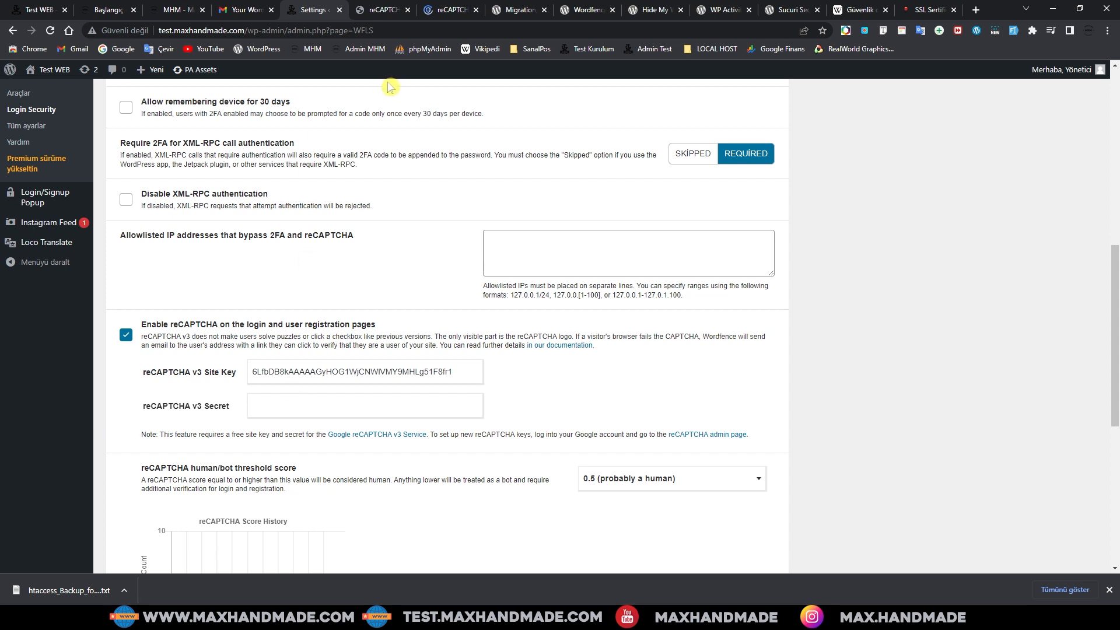
# Step: Copy the secret key into Wordfence's reCAPTCHA v3 Secret field
pyautogui.click(380, 9)
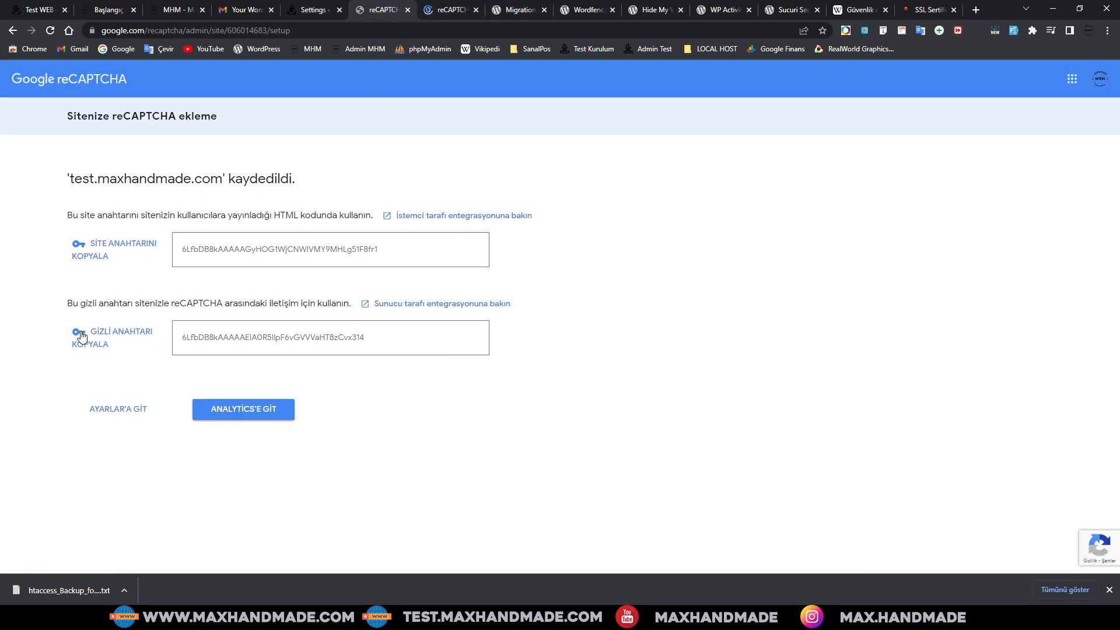
pyautogui.click(95, 350)
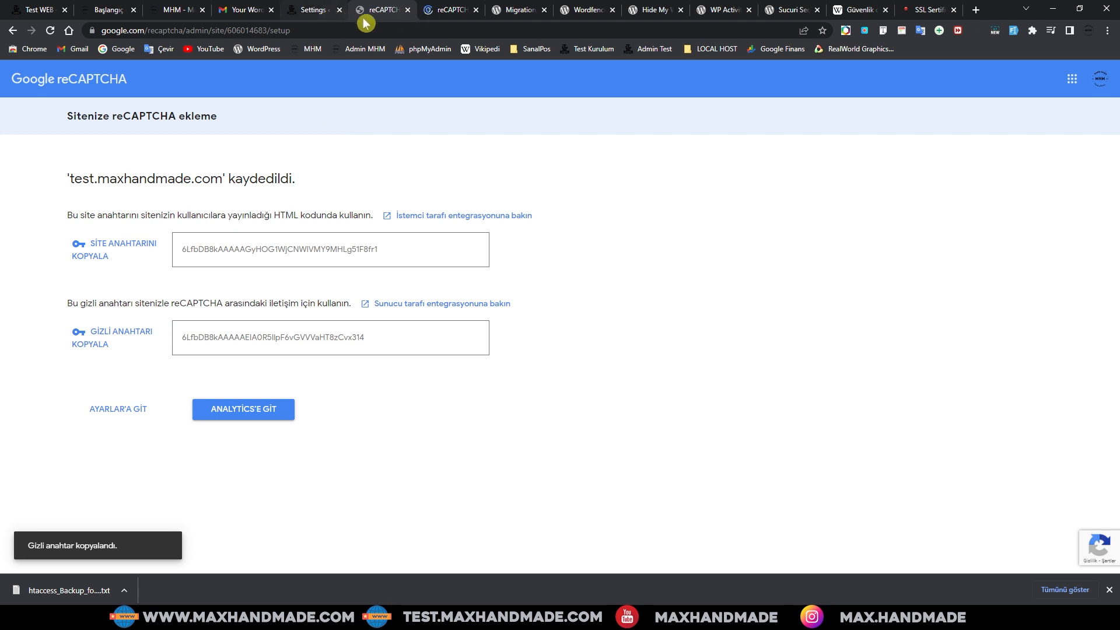
pyautogui.click(314, 10)
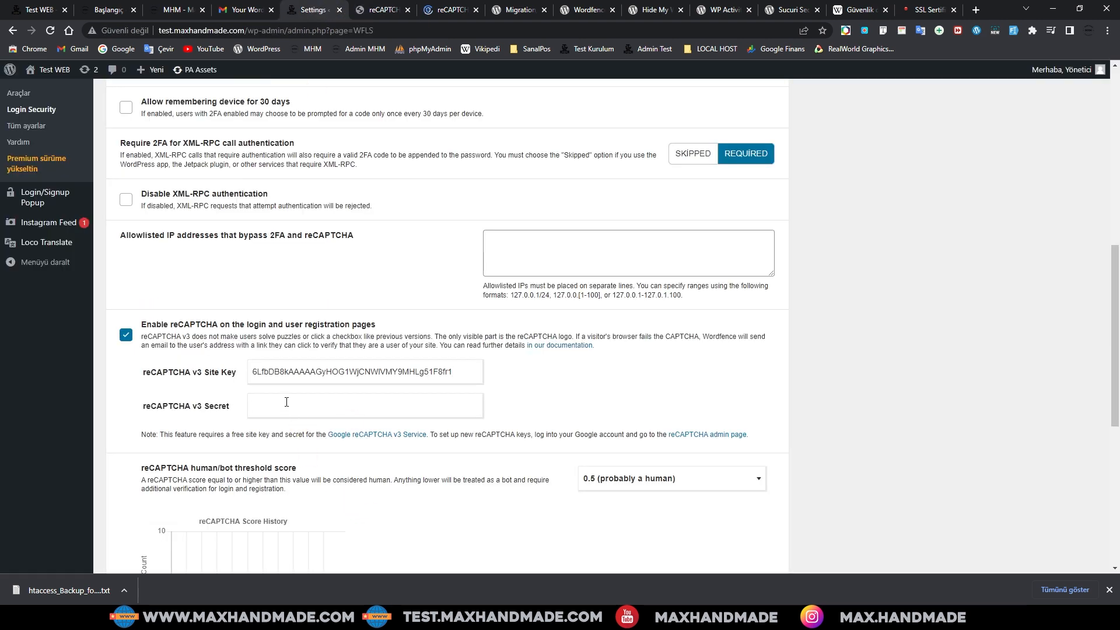
pyautogui.click(286, 402)
pyautogui.hotkey('ctrl', 'v')
pyautogui.scroll(-5, 529, 421)
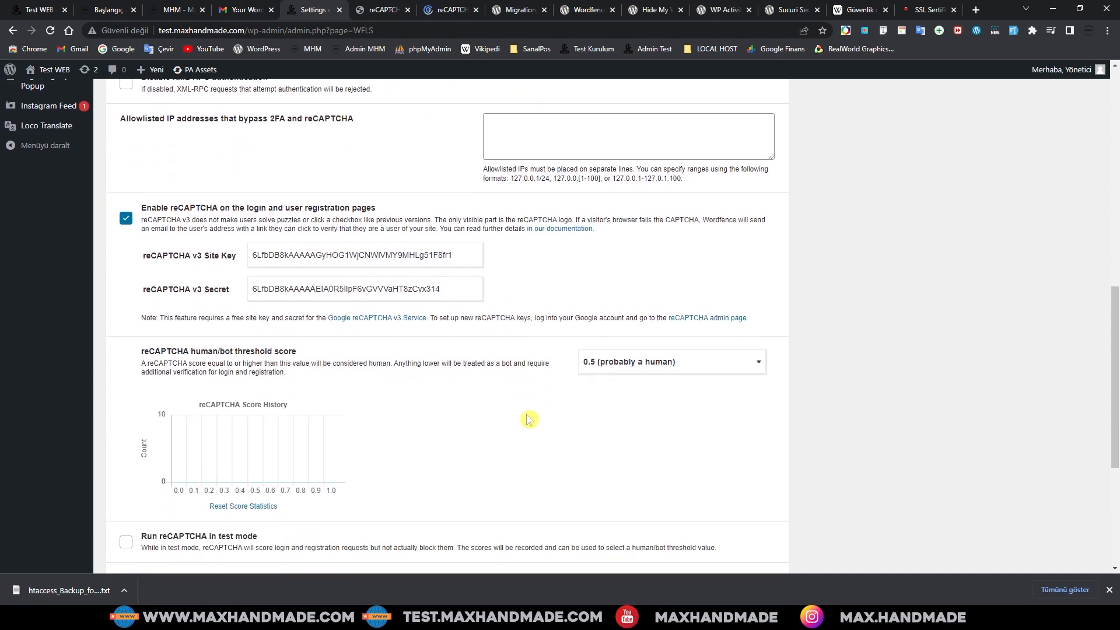
pyautogui.scroll(10, 529, 421)
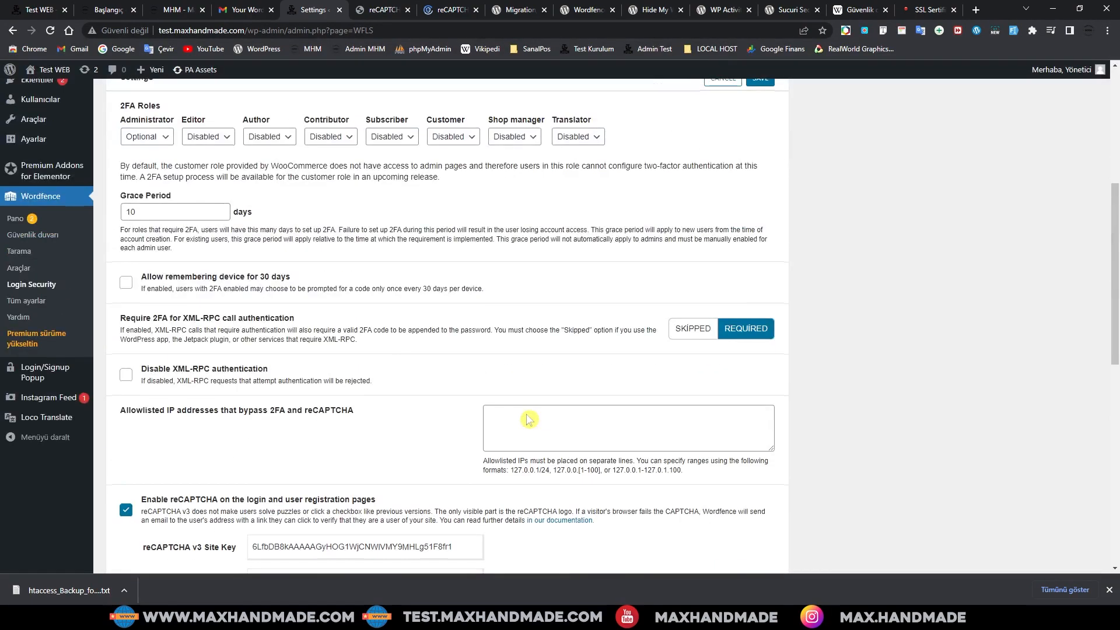
# Step: Save the Login Security settings with the new reCAPTCHA keys
pyautogui.click(759, 313)
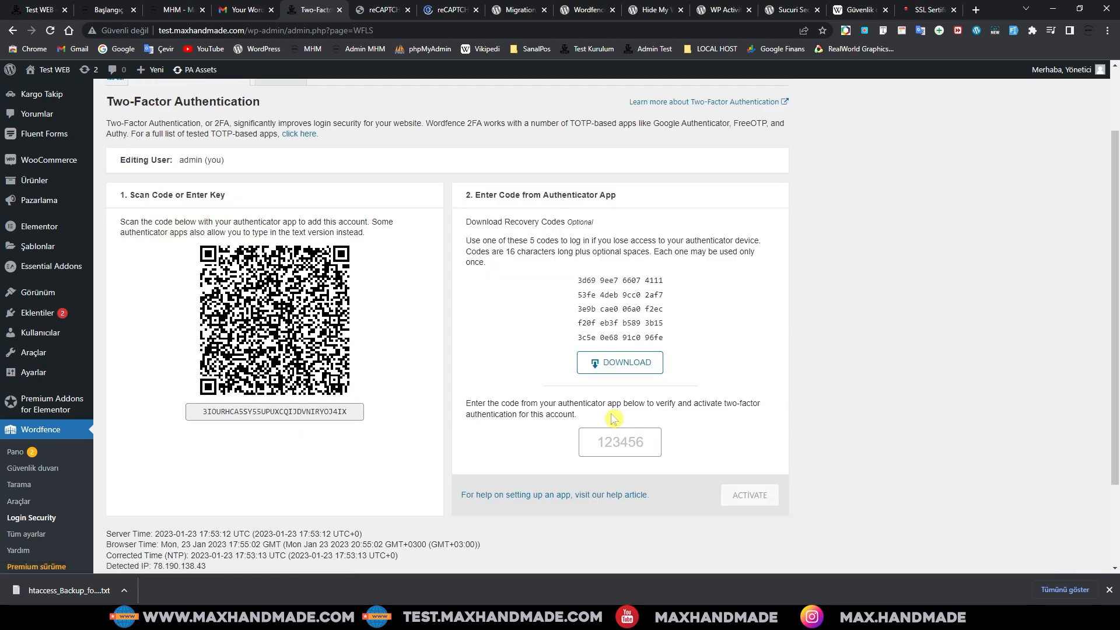
pyautogui.scroll(-2, 613, 418)
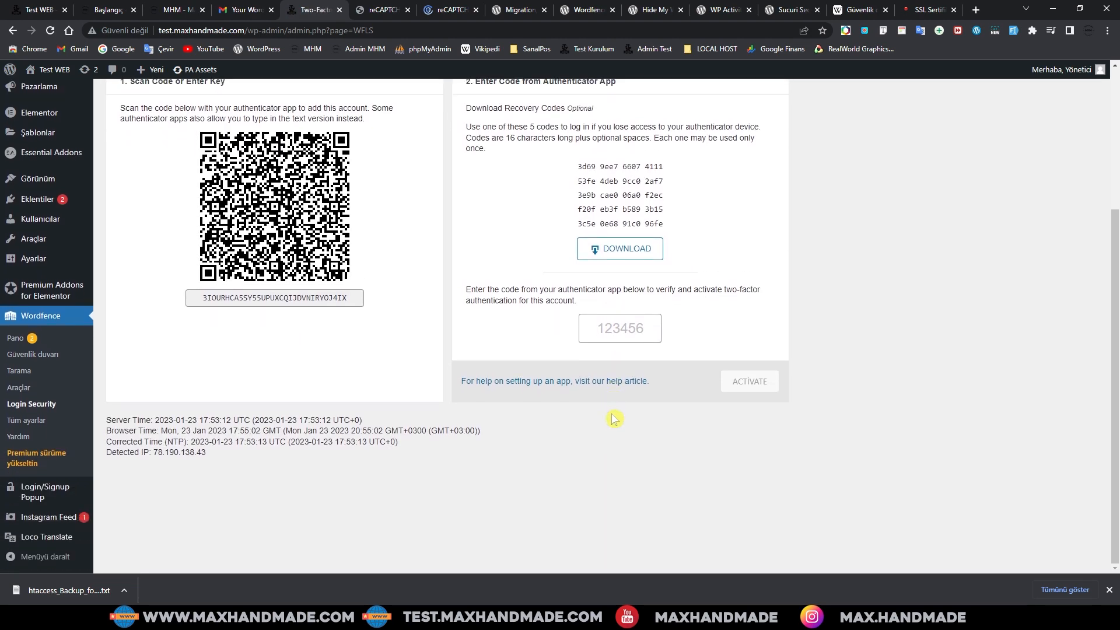
pyautogui.scroll(4, 613, 419)
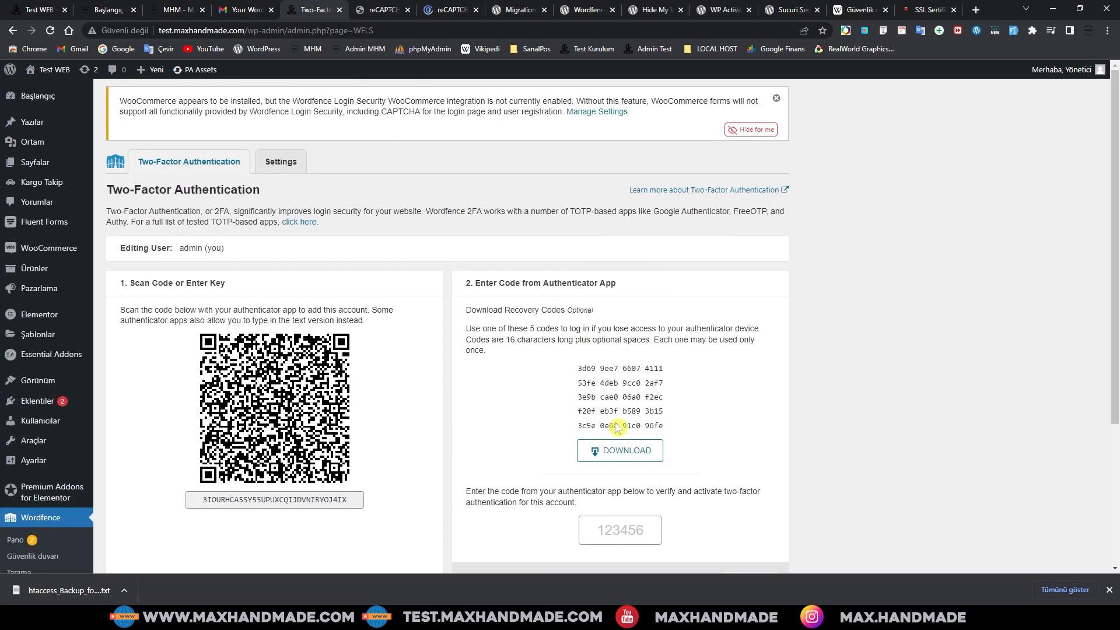
# Step: Enable the WooCommerce integration in Login Security and save the settings
pyautogui.click(281, 164)
pyautogui.scroll(-6, 530, 277)
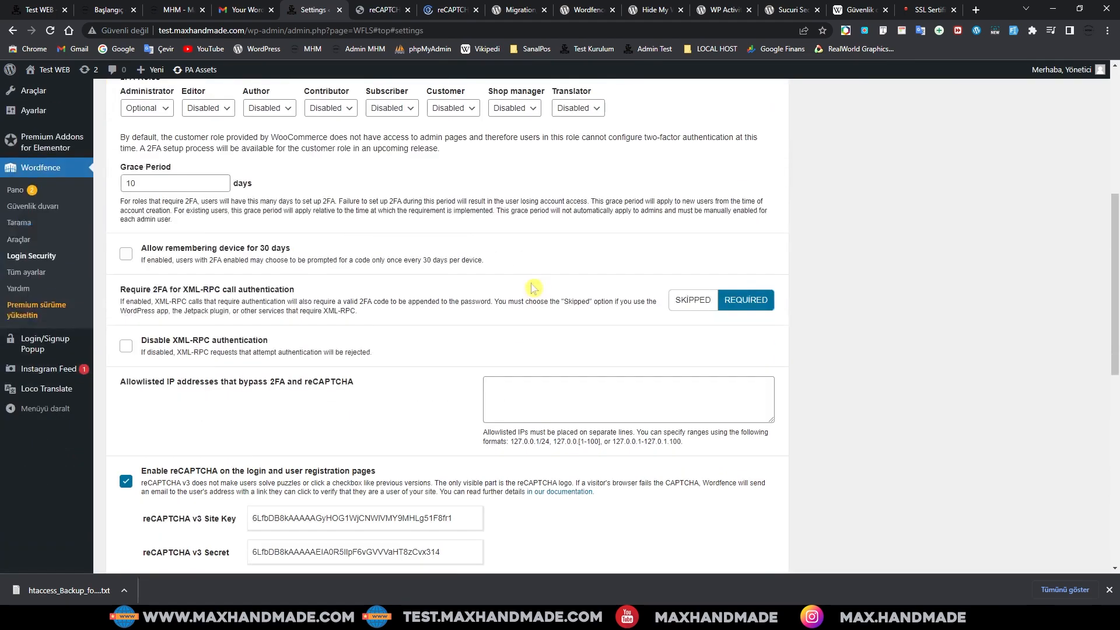
pyautogui.scroll(-4, 532, 287)
pyautogui.scroll(10, 545, 353)
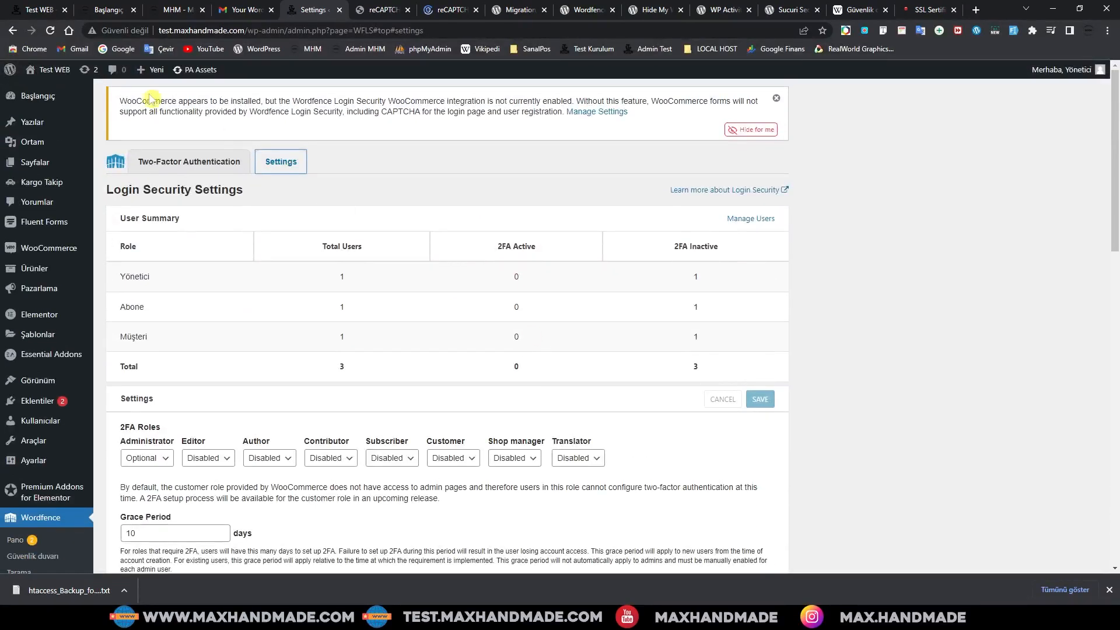
pyautogui.moveTo(121, 100); pyautogui.dragTo(630, 112)
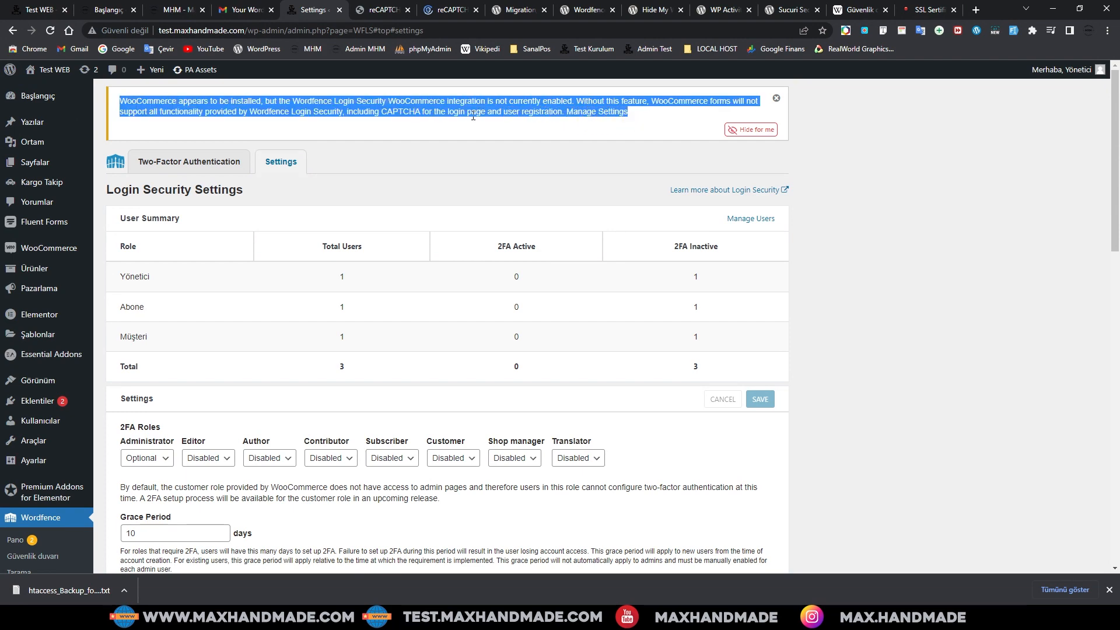
pyautogui.scroll(-15, 426, 315)
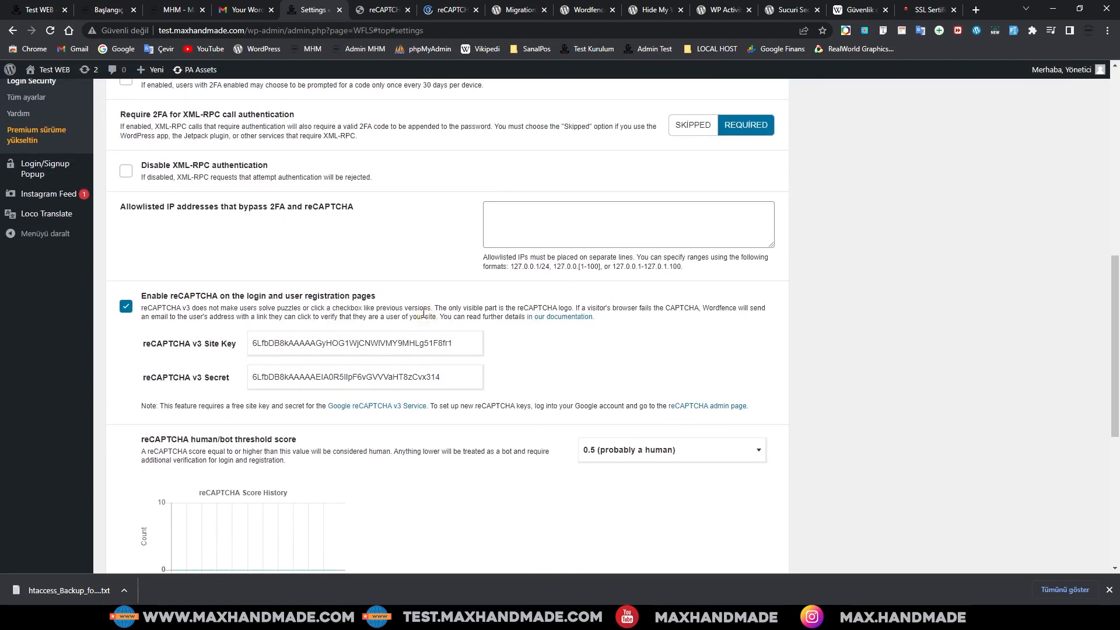
pyautogui.scroll(-6, 424, 312)
pyautogui.click(126, 424)
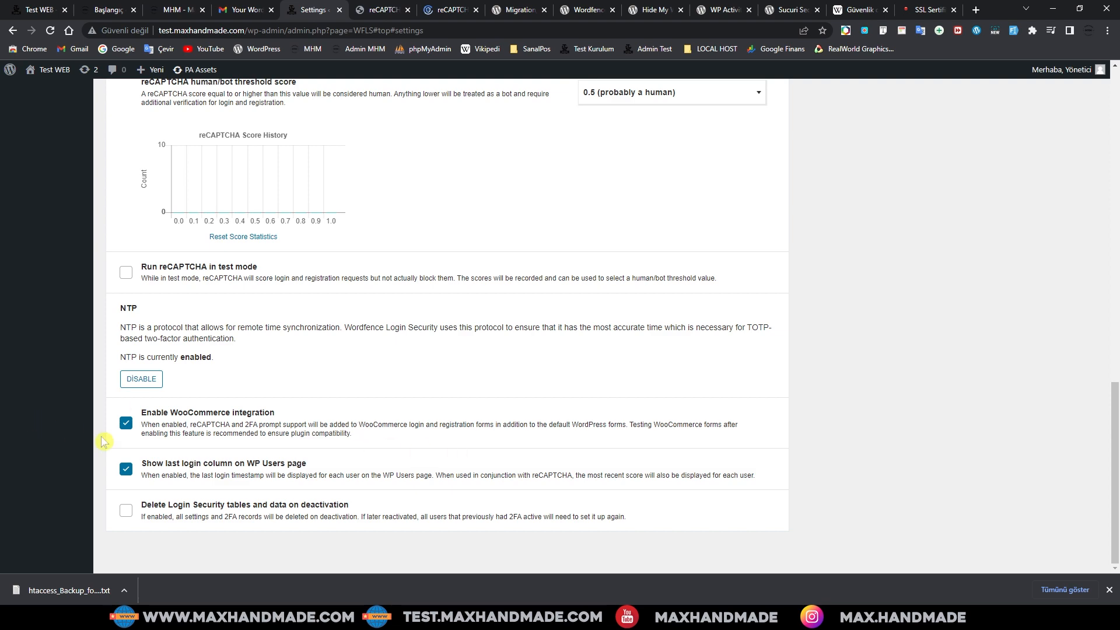
pyautogui.scroll(10, 700, 471)
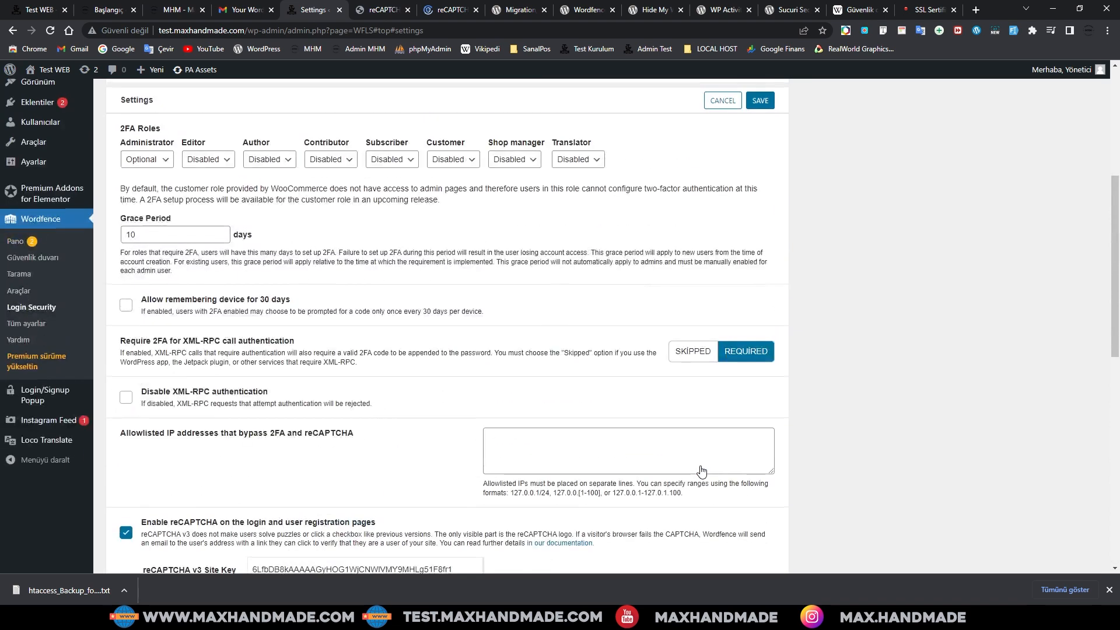
pyautogui.scroll(5, 701, 471)
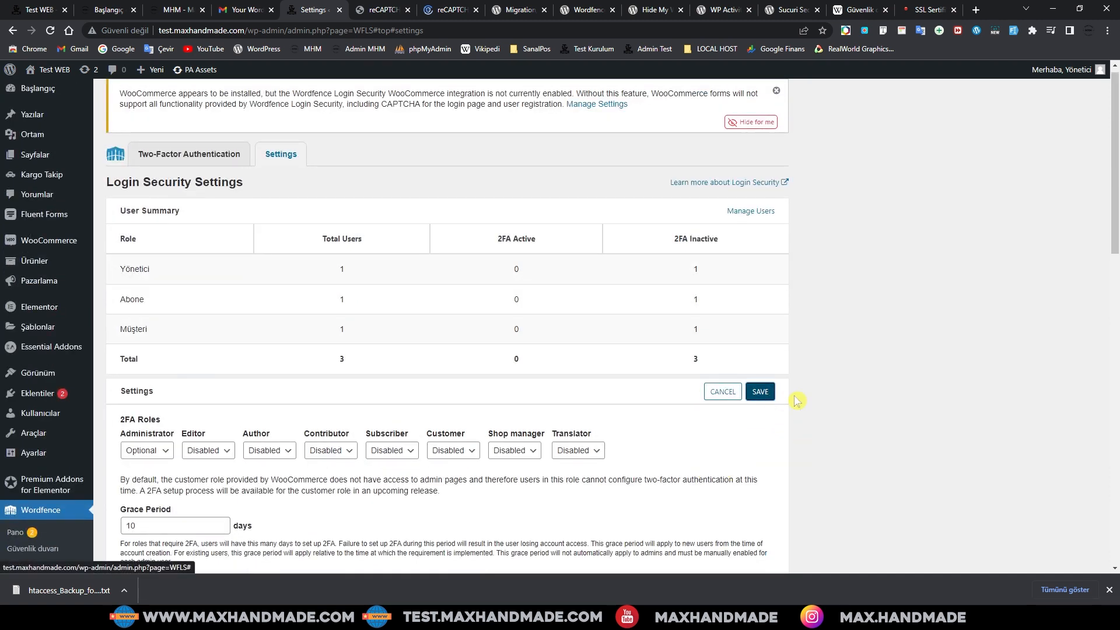
pyautogui.click(760, 391)
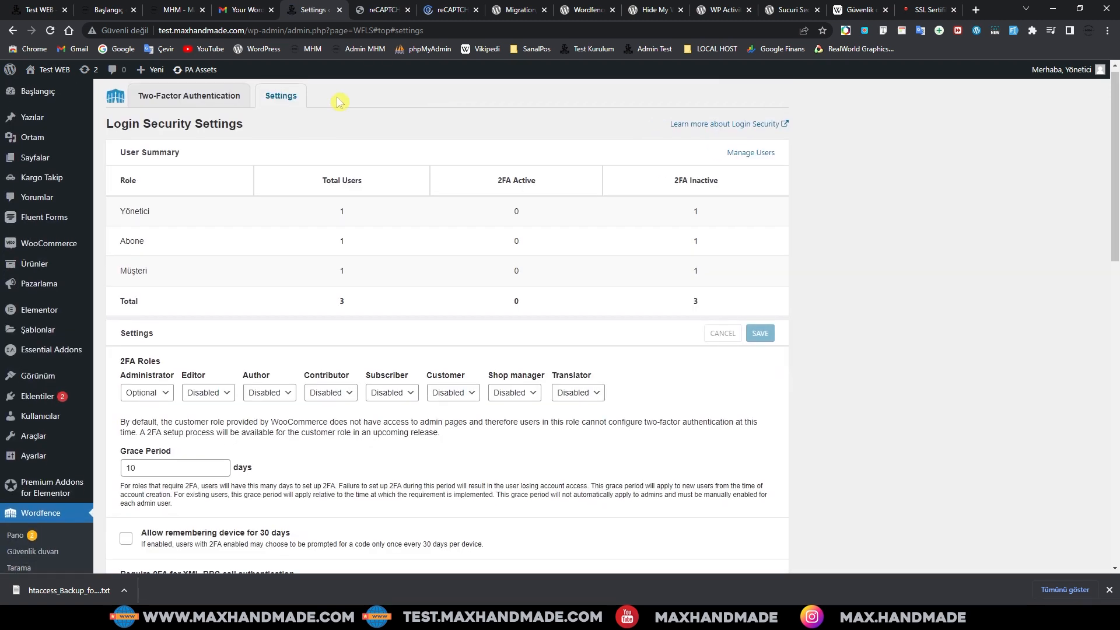
# Step: Go to Wordfence's All Options (Tüm ayarlar) page
pyautogui.scroll(-7, 420, 420)
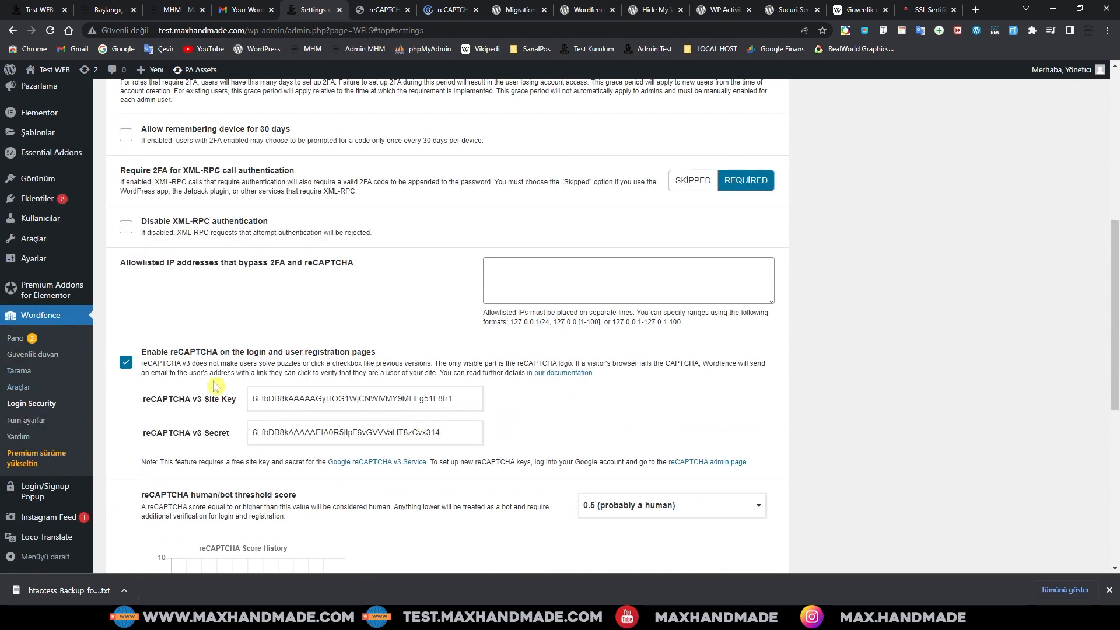
pyautogui.scroll(-2, 555, 414)
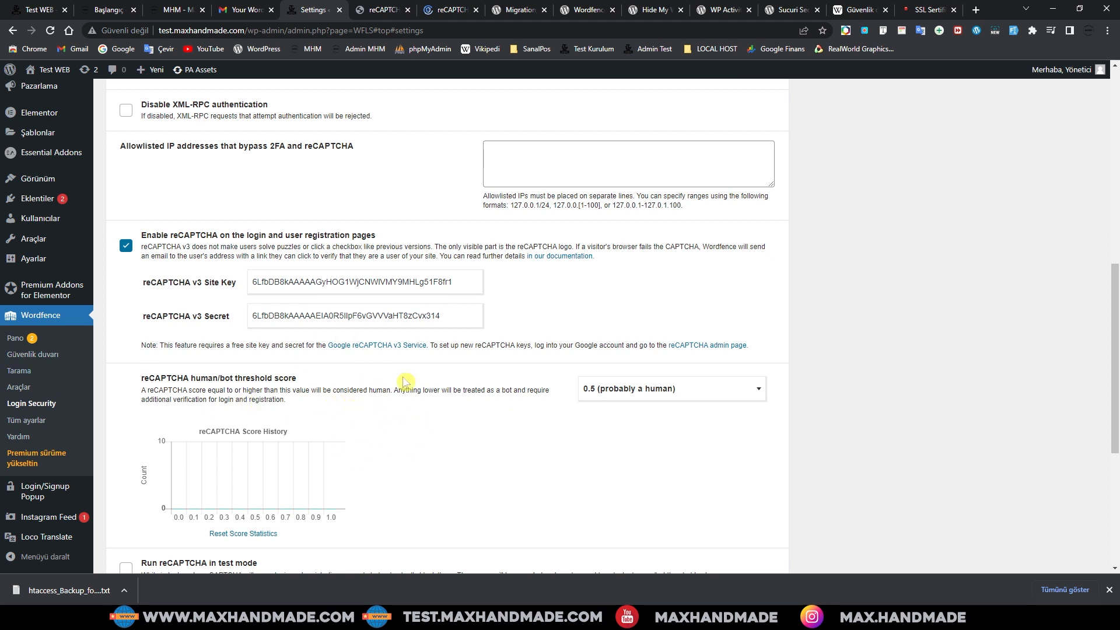
pyautogui.click(26, 420)
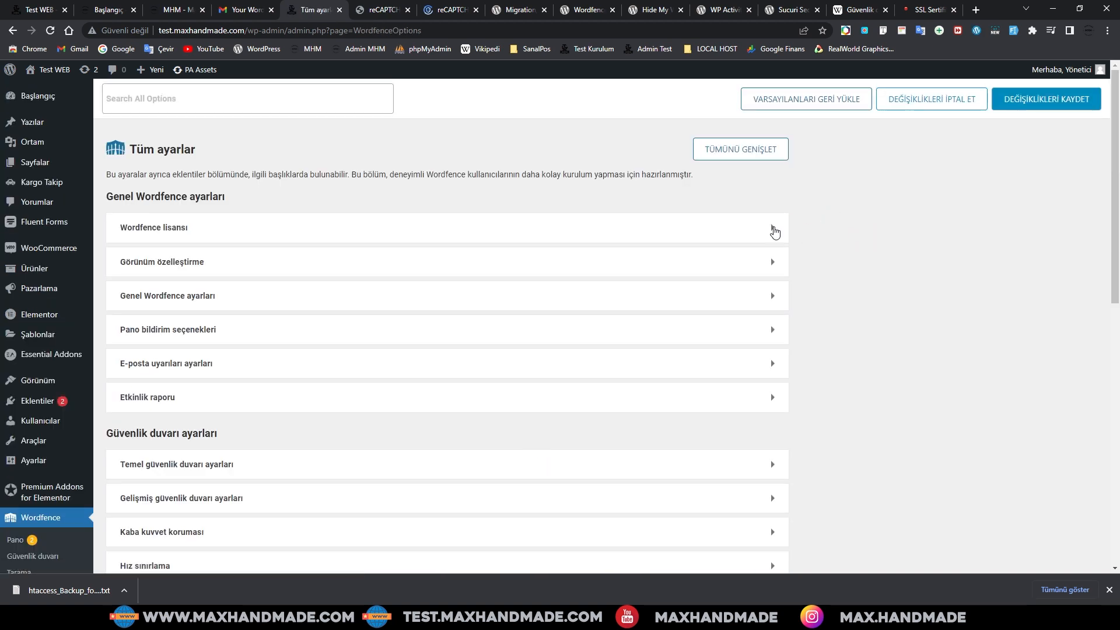
# Step: Review the Wordfence license and display customization sections, then return to the Wordfence dashboard
pyautogui.click(772, 228)
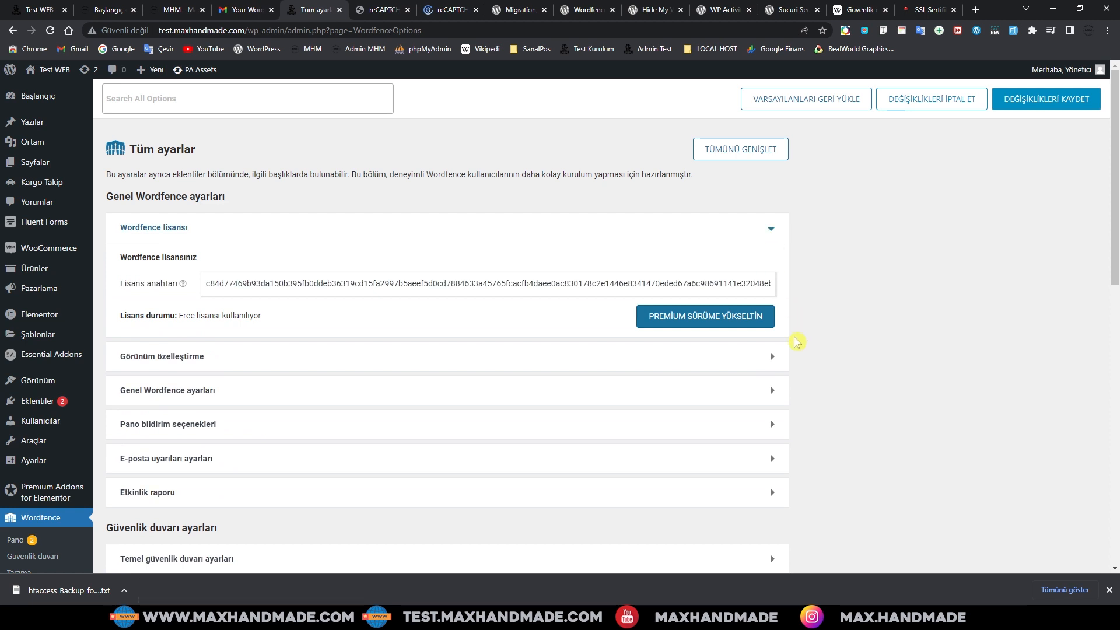
pyautogui.click(773, 357)
pyautogui.scroll(-3, 774, 361)
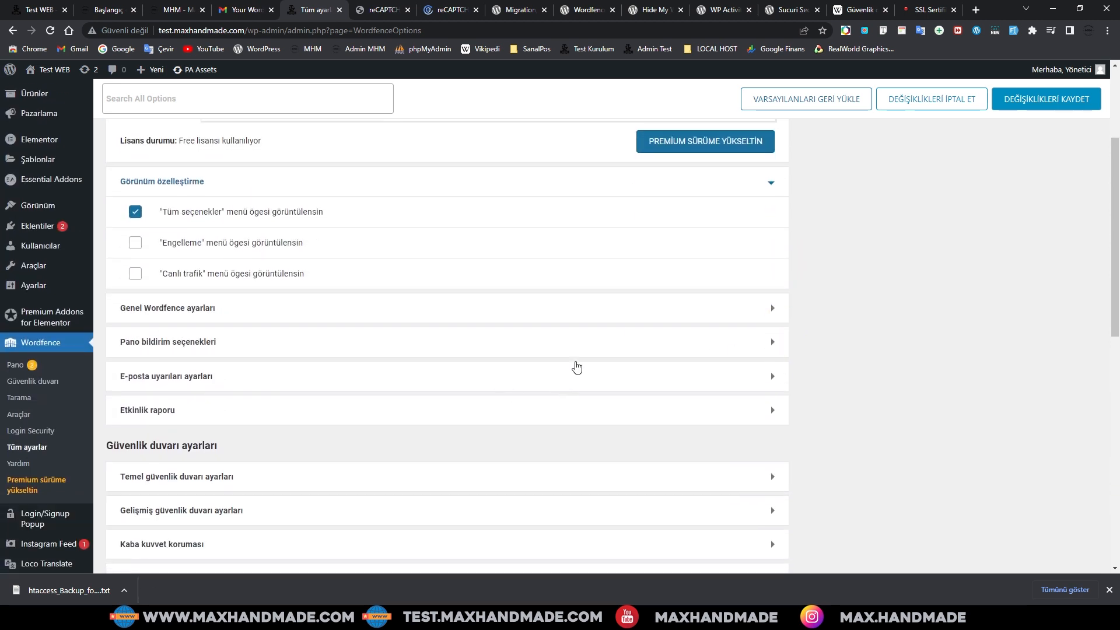
pyautogui.scroll(-2, 573, 365)
pyautogui.scroll(-3, 659, 390)
pyautogui.scroll(8, 415, 397)
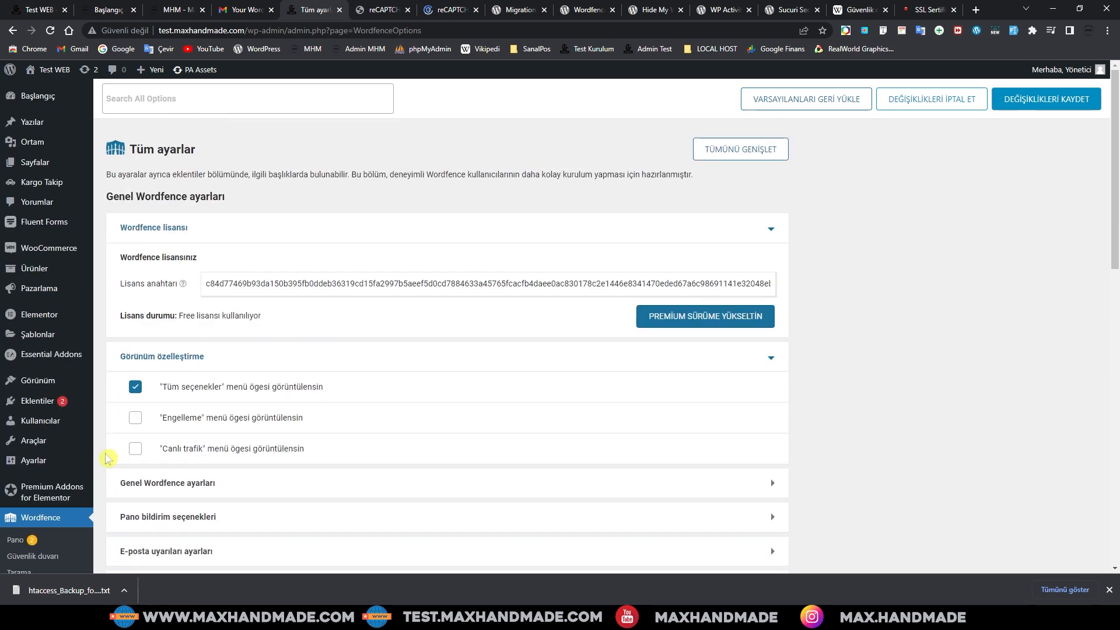
pyautogui.scroll(-4, 639, 435)
pyautogui.scroll(-8, 640, 435)
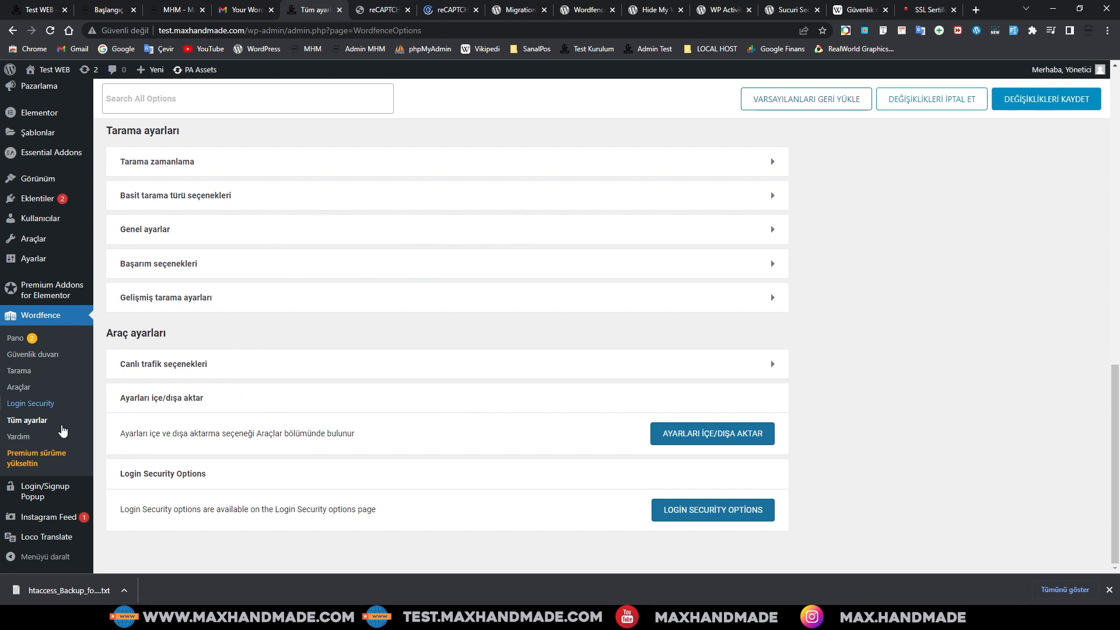
pyautogui.click(15, 339)
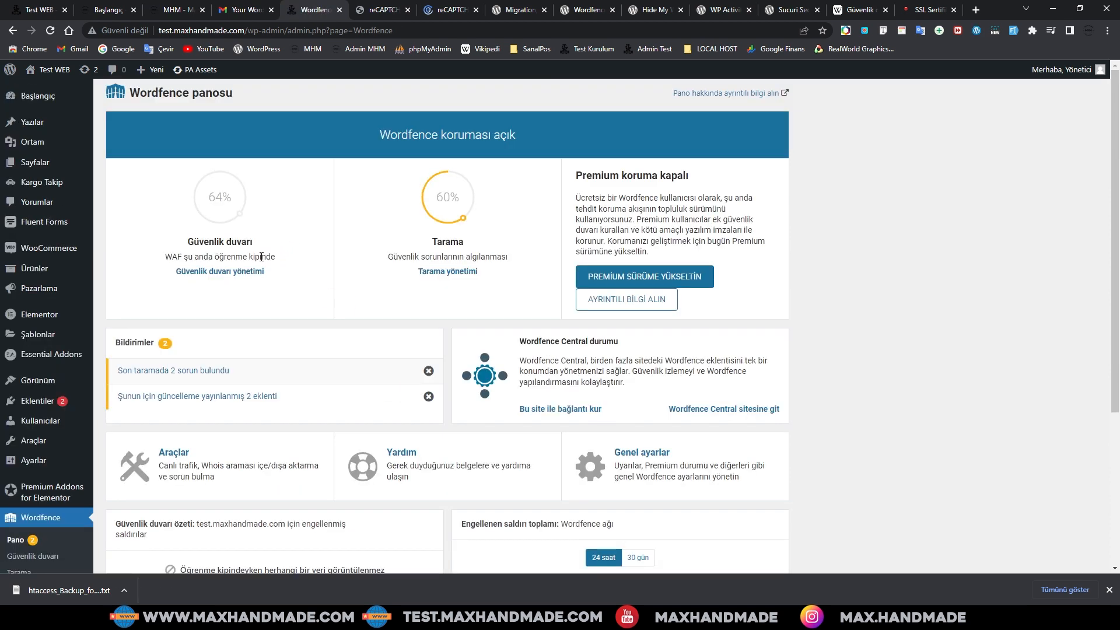
# Step: Open firewall management and confirm learning mode ends on 2023-01-30
pyautogui.moveTo(221, 255)
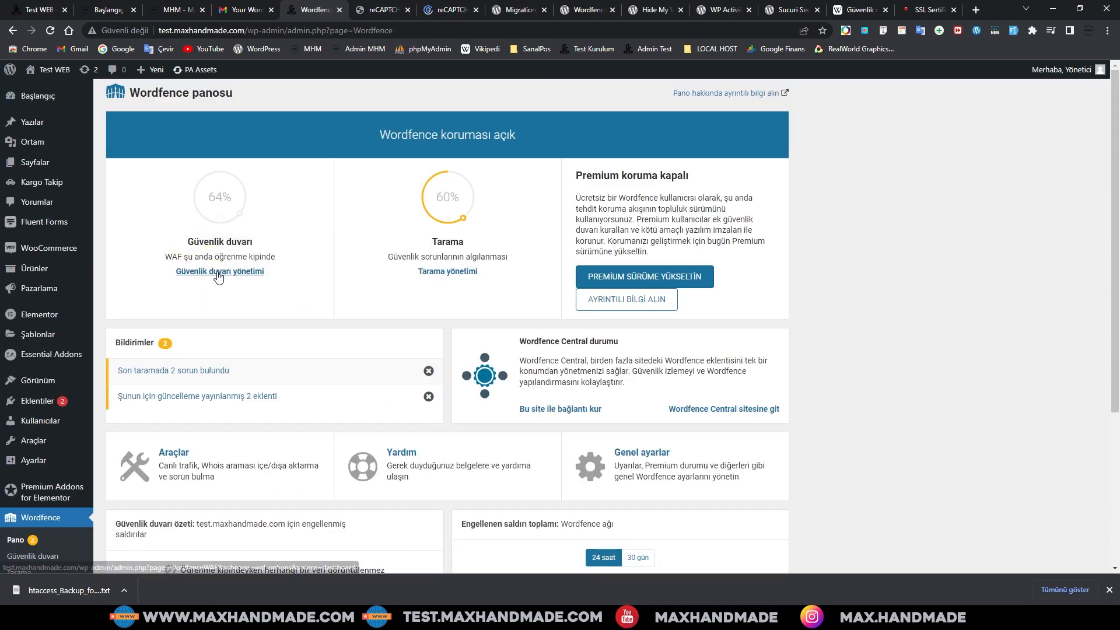
pyautogui.click(219, 273)
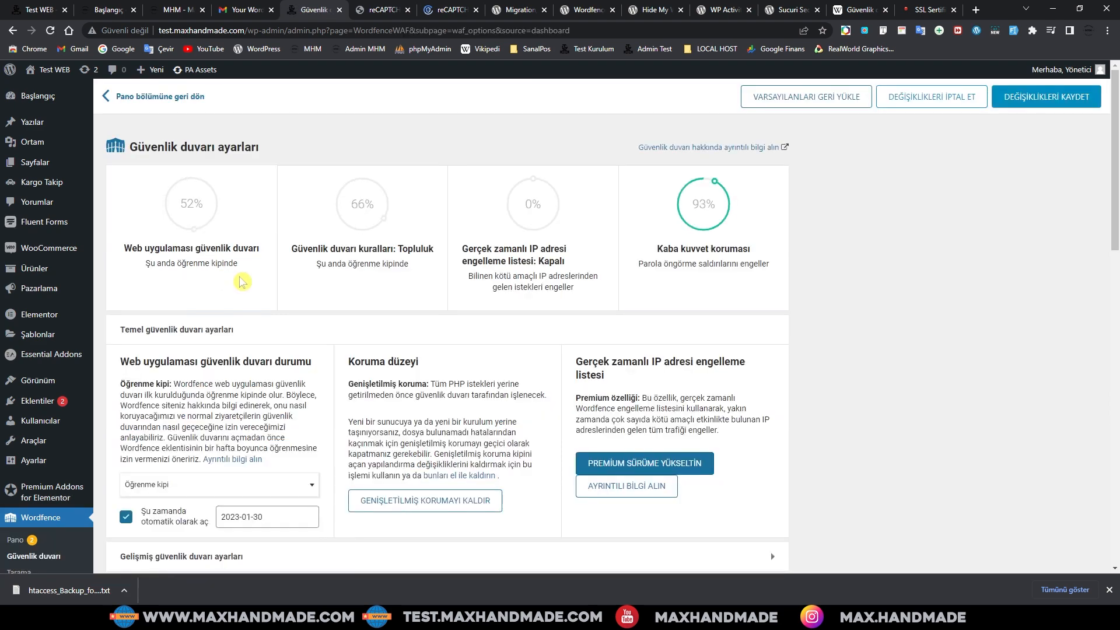
pyautogui.scroll(-2, 262, 408)
pyautogui.click(264, 400)
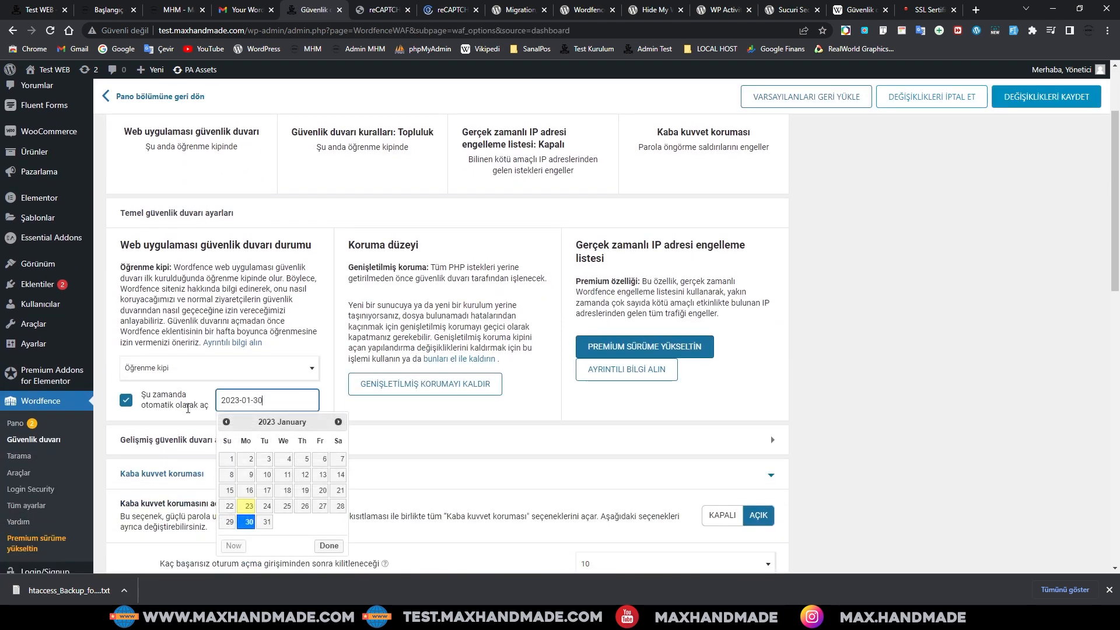
pyautogui.click(210, 402)
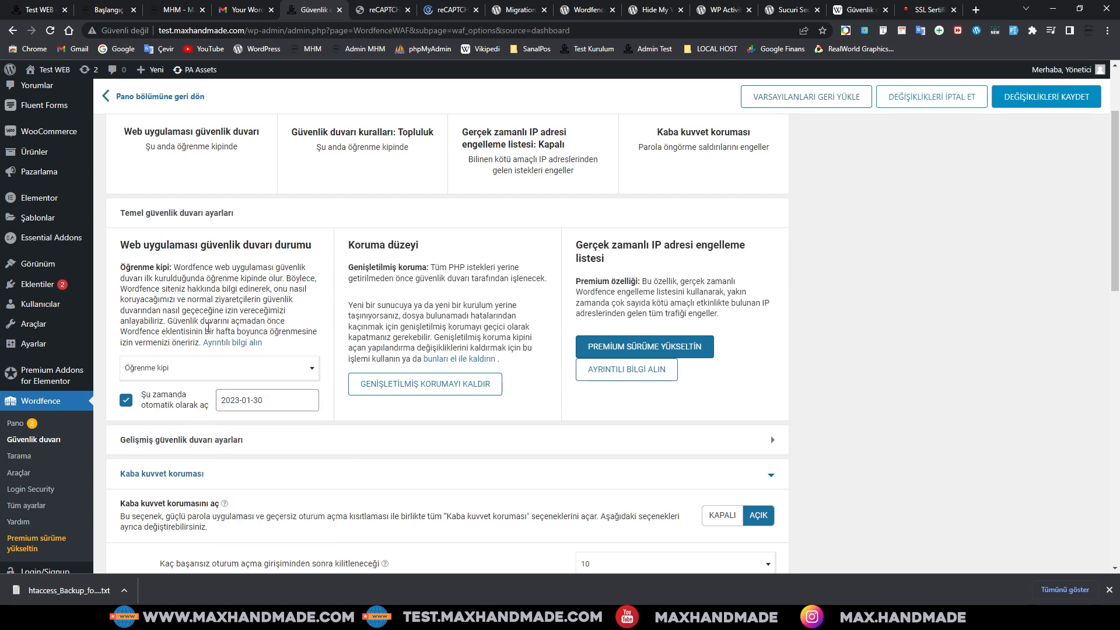
# Step: Review the brute force protection options, then go to the Wordfence Scan page
pyautogui.scroll(-2, 245, 423)
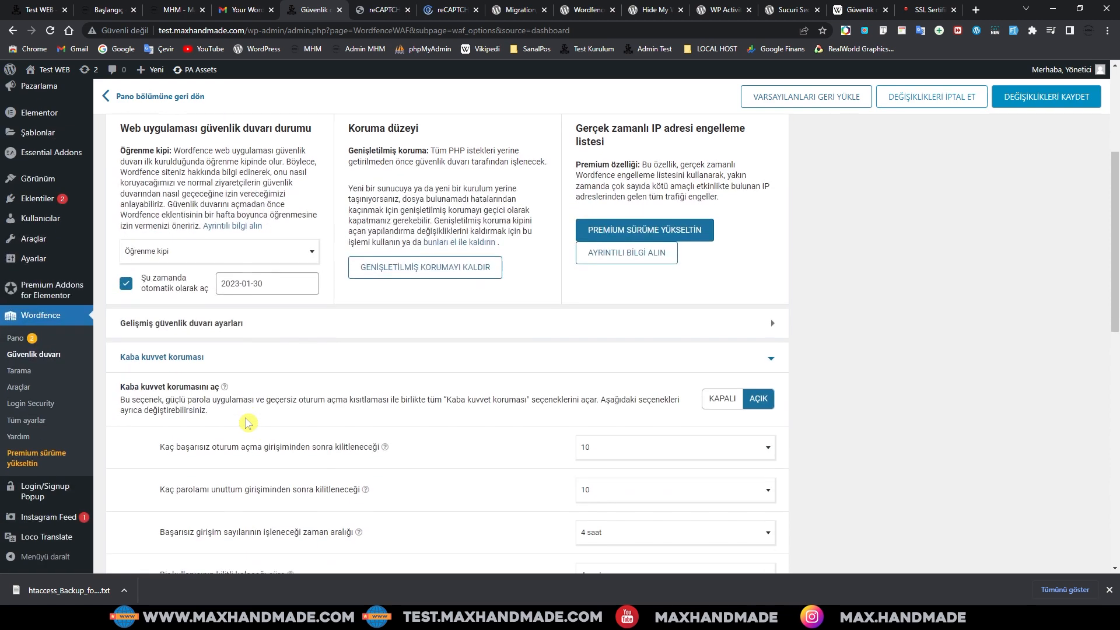
pyautogui.scroll(-2, 437, 430)
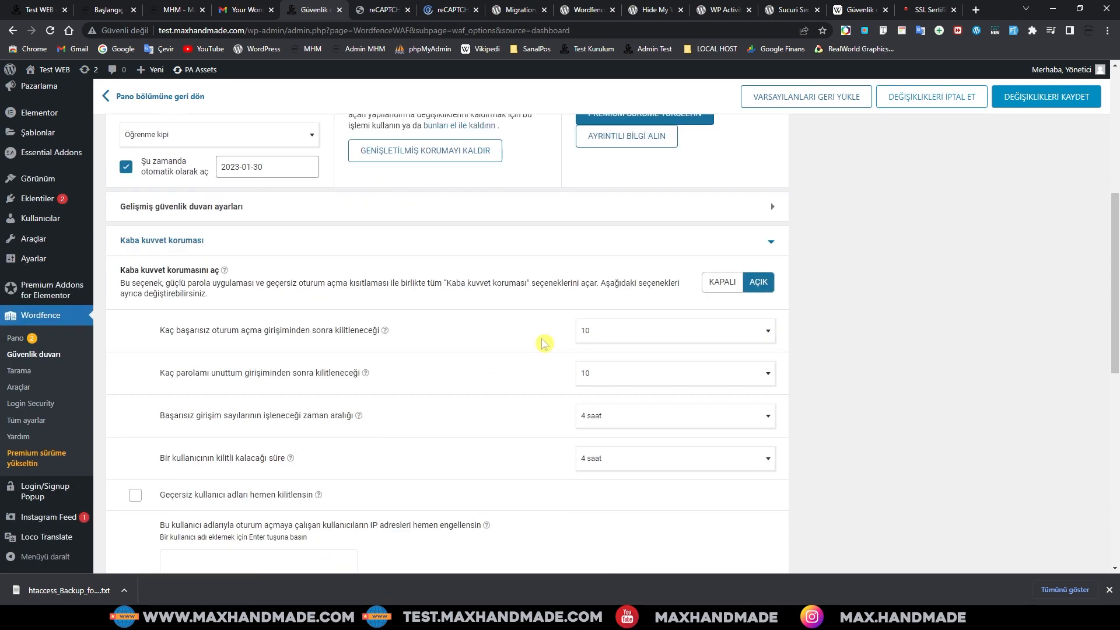
pyautogui.scroll(-5, 522, 420)
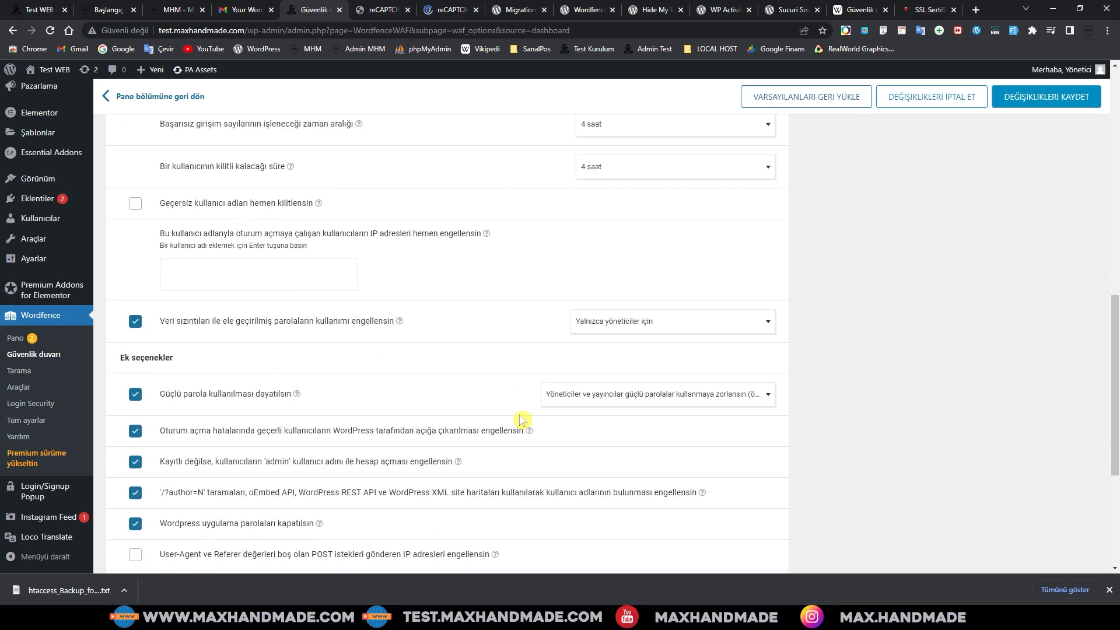
pyautogui.scroll(-4, 502, 408)
pyautogui.scroll(20, 486, 392)
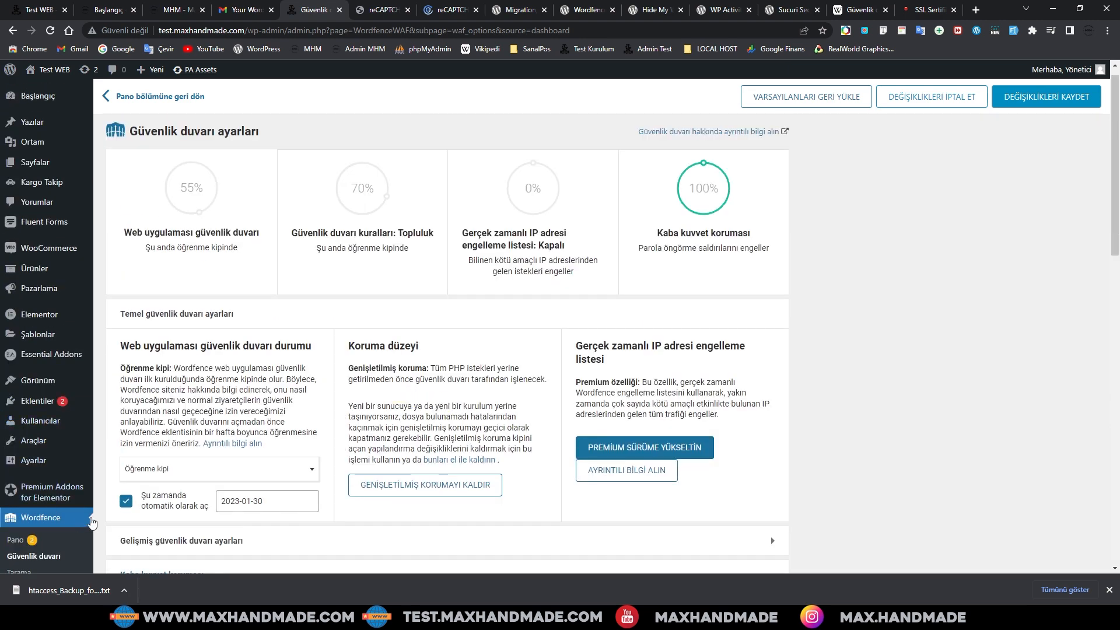
pyautogui.scroll(-3, 68, 496)
pyautogui.click(24, 401)
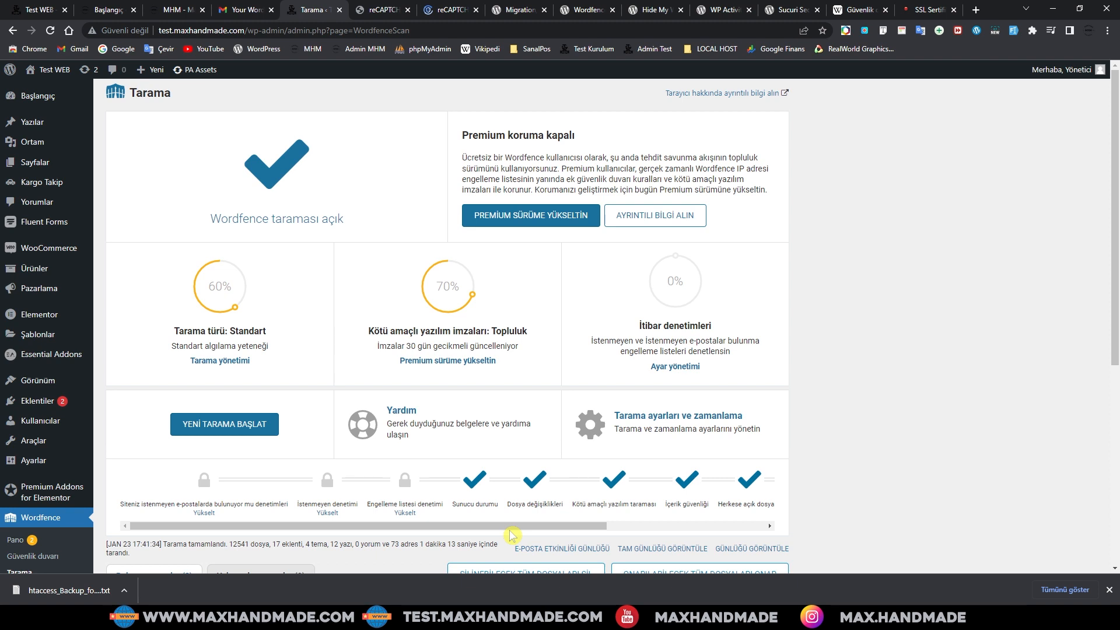
# Step: Check each stage's status in the completed scan's summary strip
pyautogui.moveTo(525, 525); pyautogui.dragTo(684, 525)
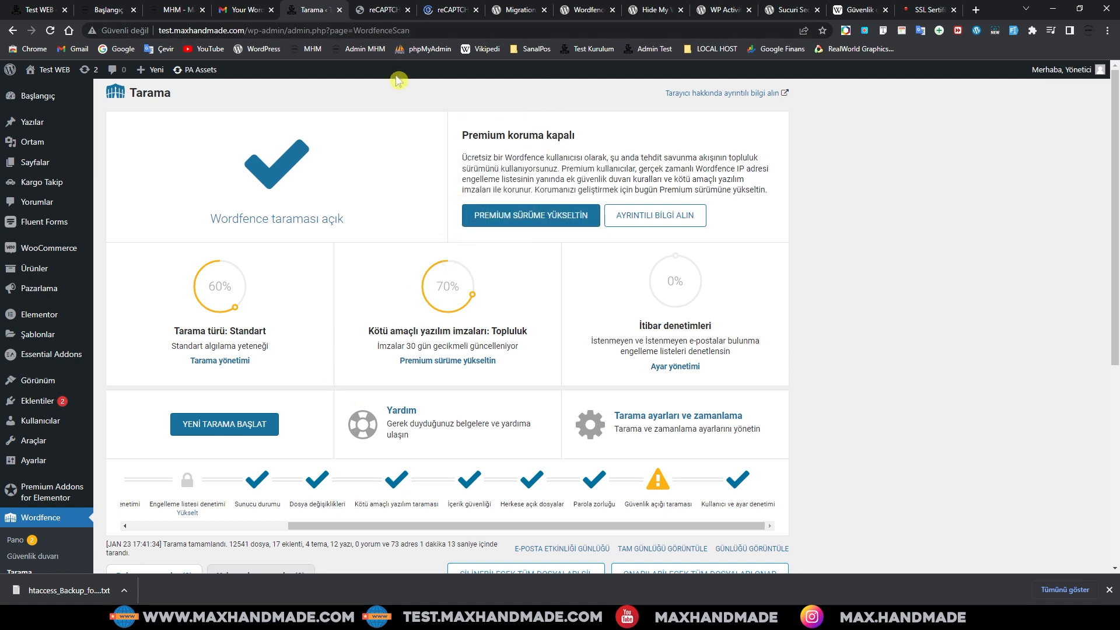
pyautogui.click(582, 10)
# Step: Read through the Hide My WP Ghost plugin description, then move to the WP Activity Log page
pyautogui.click(644, 12)
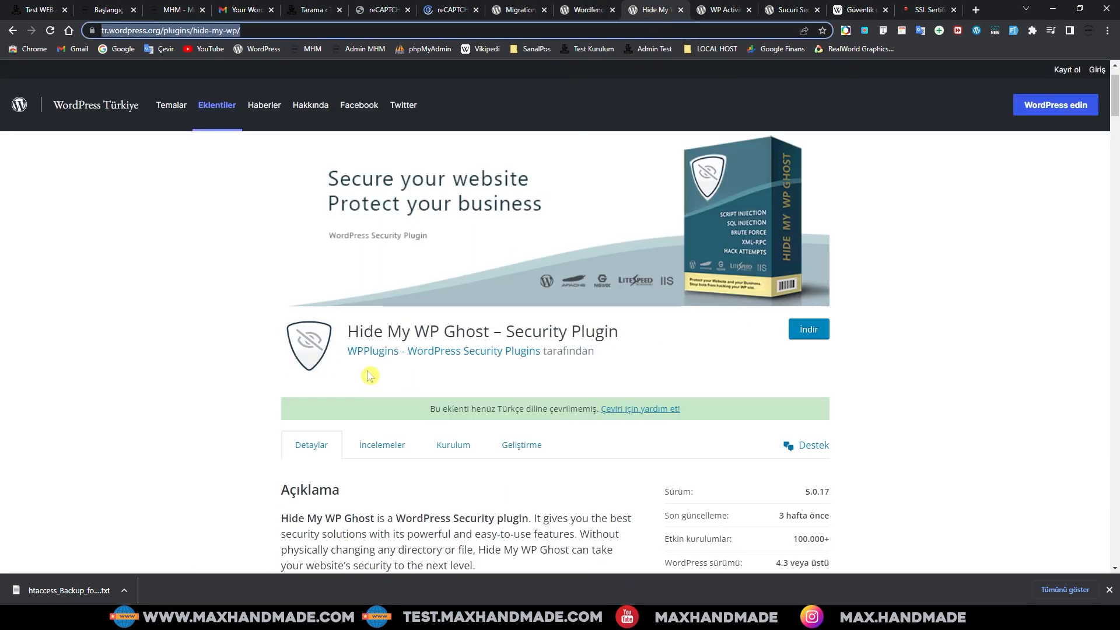
pyautogui.click(641, 355)
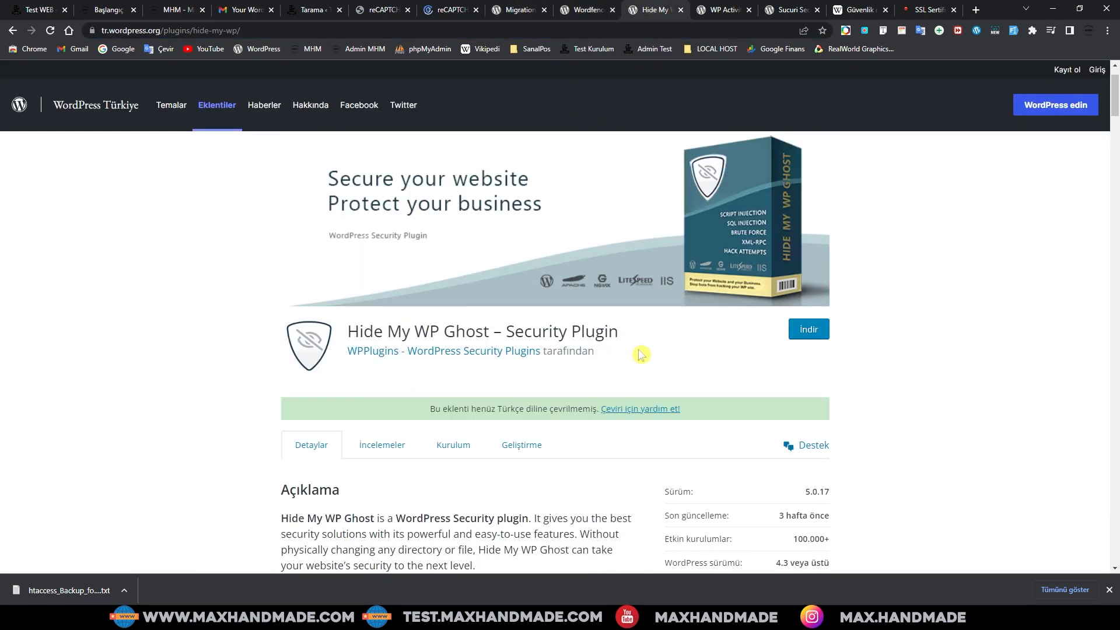
pyautogui.scroll(-2, 641, 354)
pyautogui.scroll(2, 641, 362)
pyautogui.scroll(-2, 665, 391)
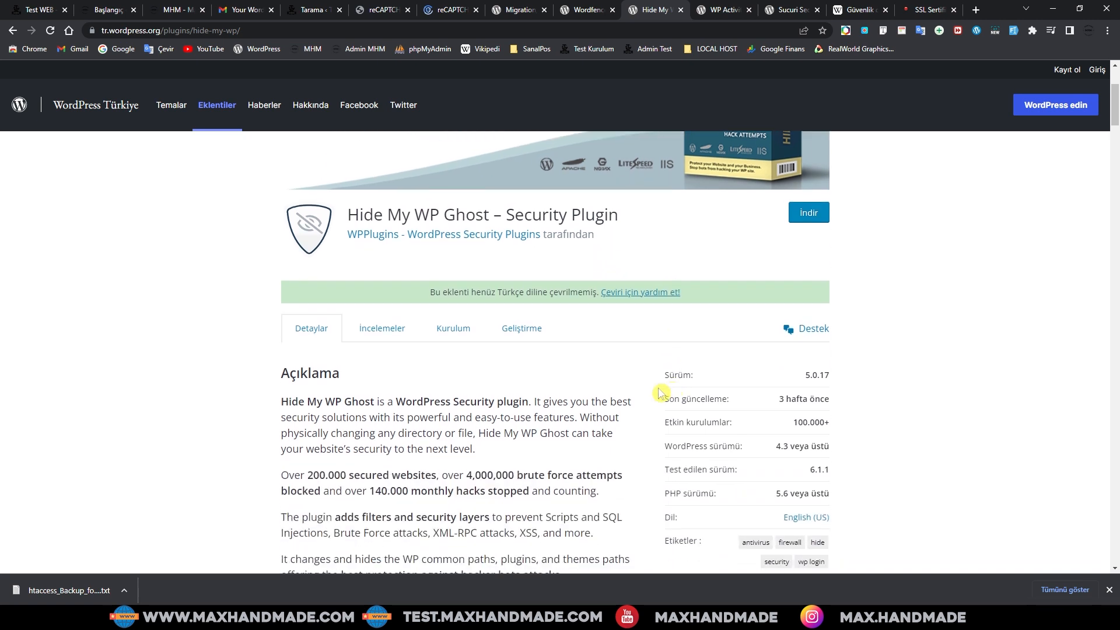
pyautogui.scroll(3, 621, 362)
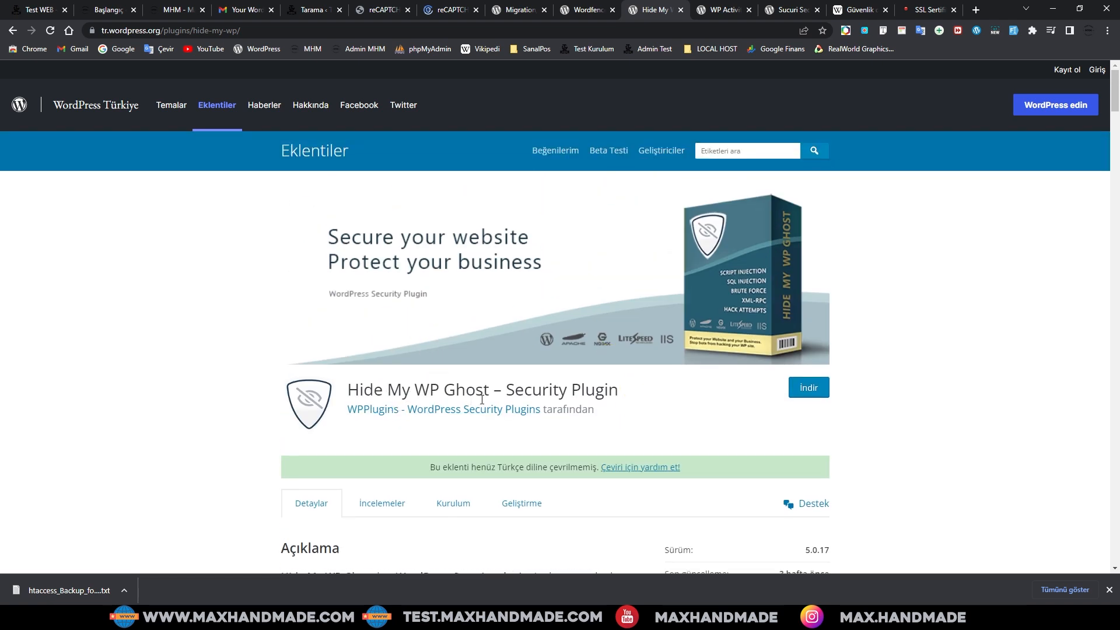
pyautogui.moveTo(489, 389); pyautogui.dragTo(357, 391)
pyautogui.click(713, 431)
pyautogui.scroll(-3, 714, 431)
pyautogui.scroll(-5, 712, 432)
pyautogui.scroll(2, 465, 411)
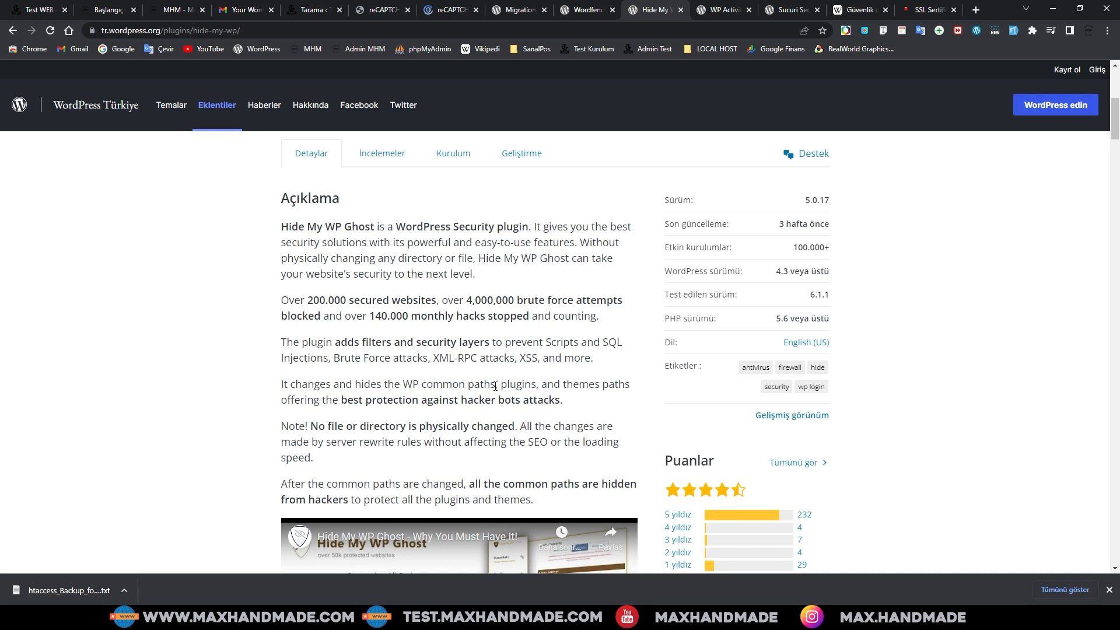
pyautogui.scroll(6, 531, 347)
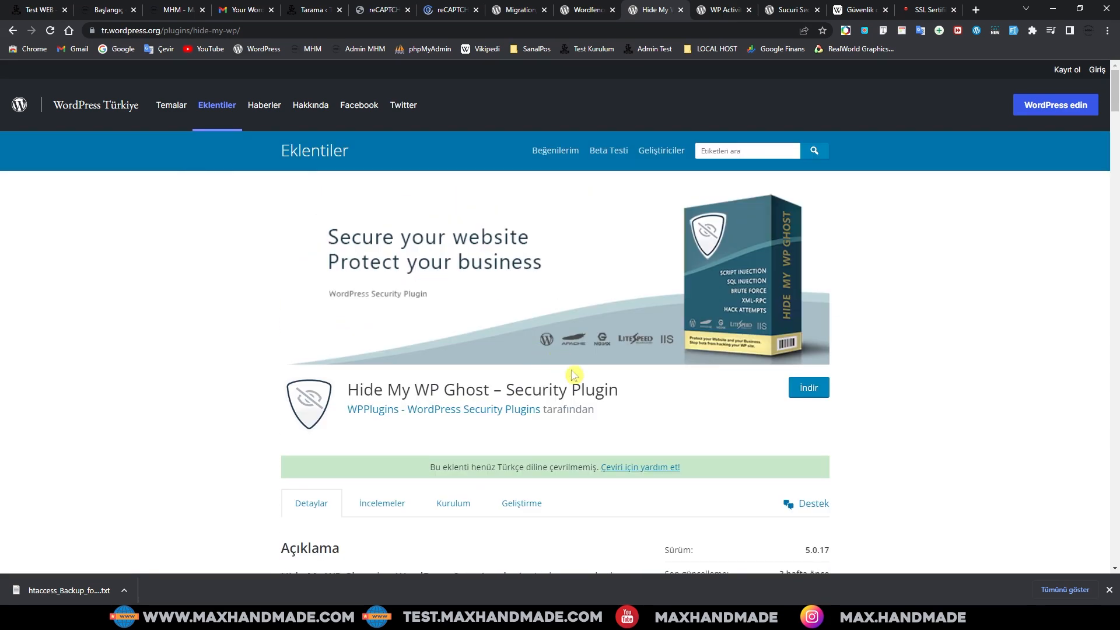
pyautogui.click(729, 16)
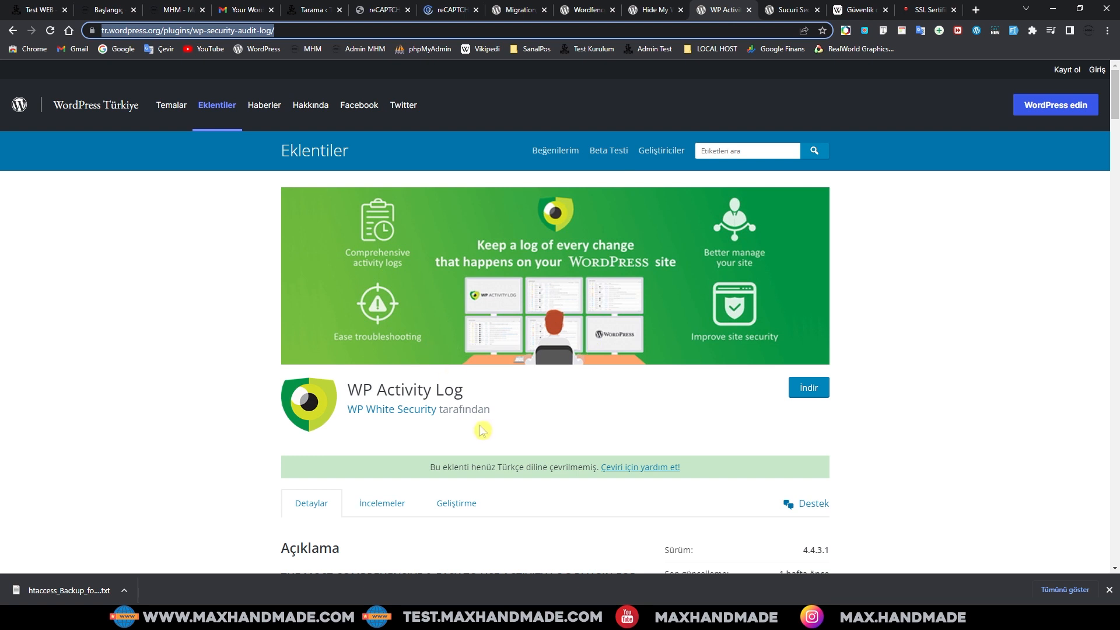
# Step: Leave the WP Activity Log plugin page and return to the maxhandmade.com dashboard tab
pyautogui.click(565, 392)
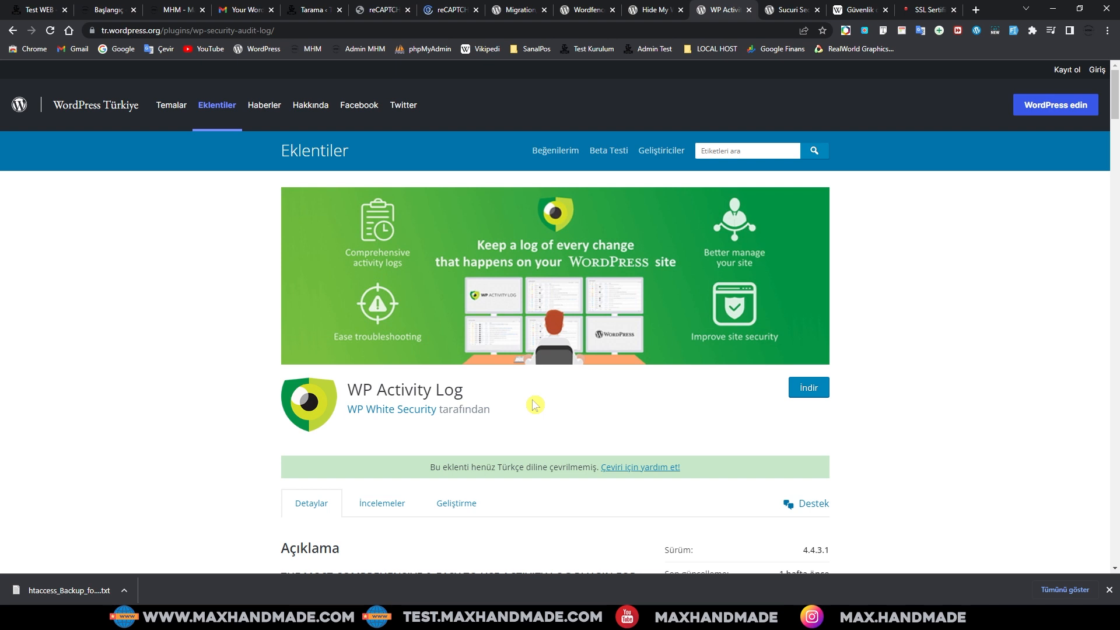
pyautogui.click(111, 10)
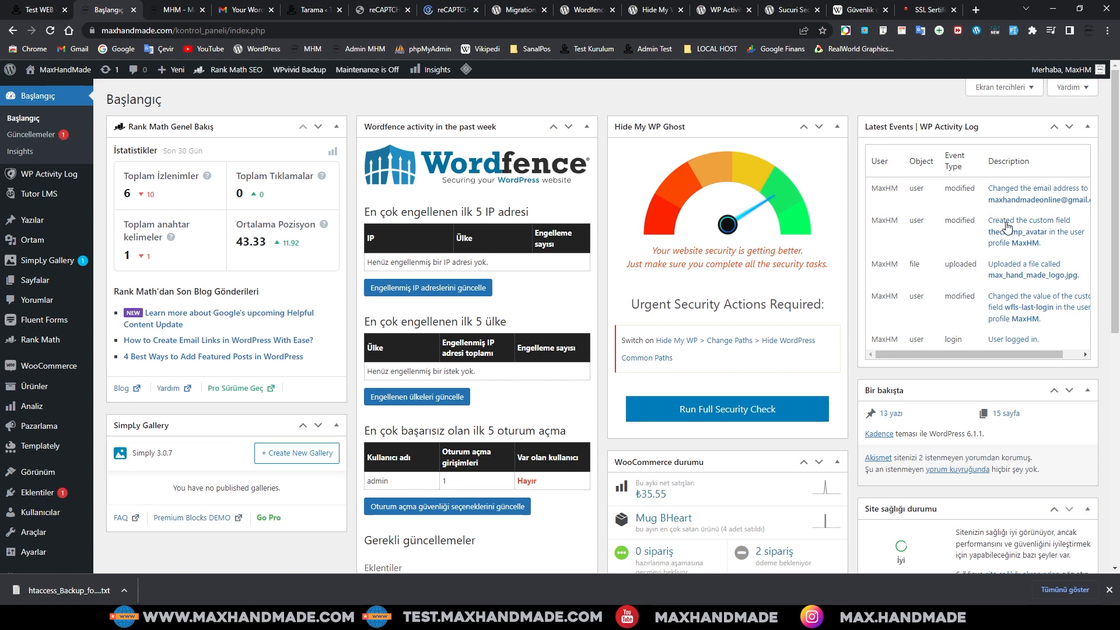
# Step: Review the dashboard widgets, then open Kullanıcılar > Tüm kullanıcılar to list all site users
pyautogui.scroll(-1, 987, 225)
pyautogui.scroll(1, 957, 265)
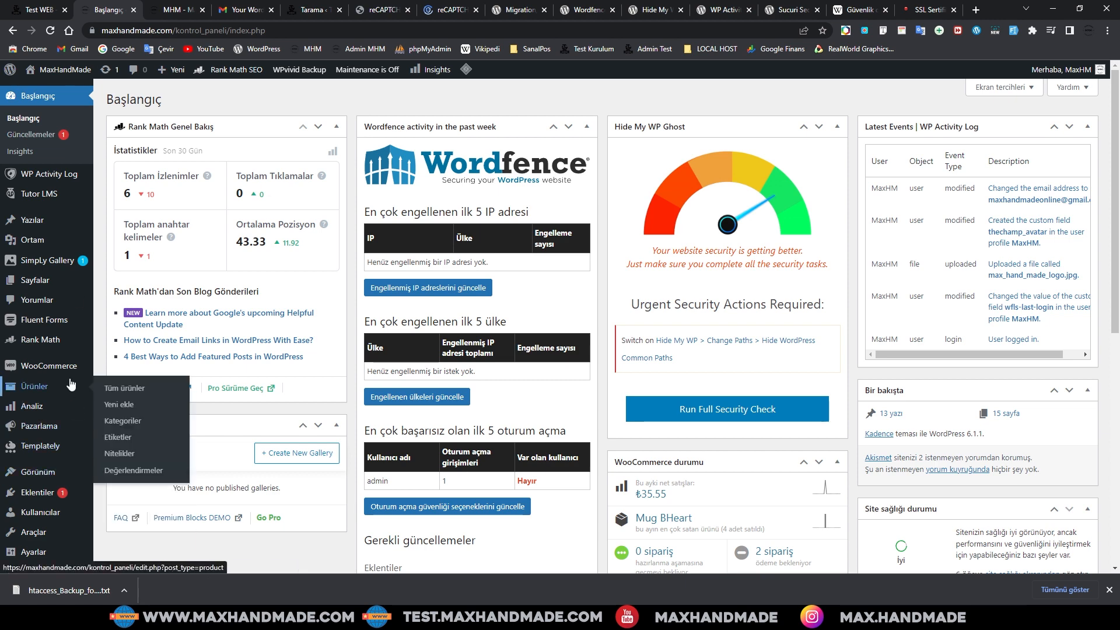
pyautogui.scroll(-1, 74, 420)
pyautogui.moveTo(37, 438)
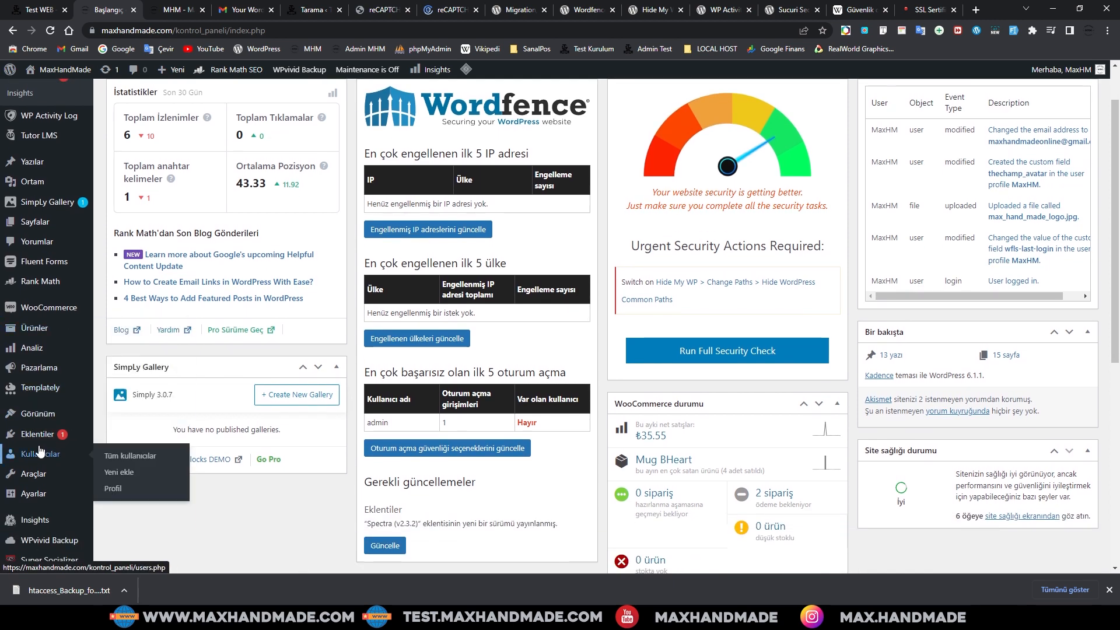
pyautogui.click(130, 457)
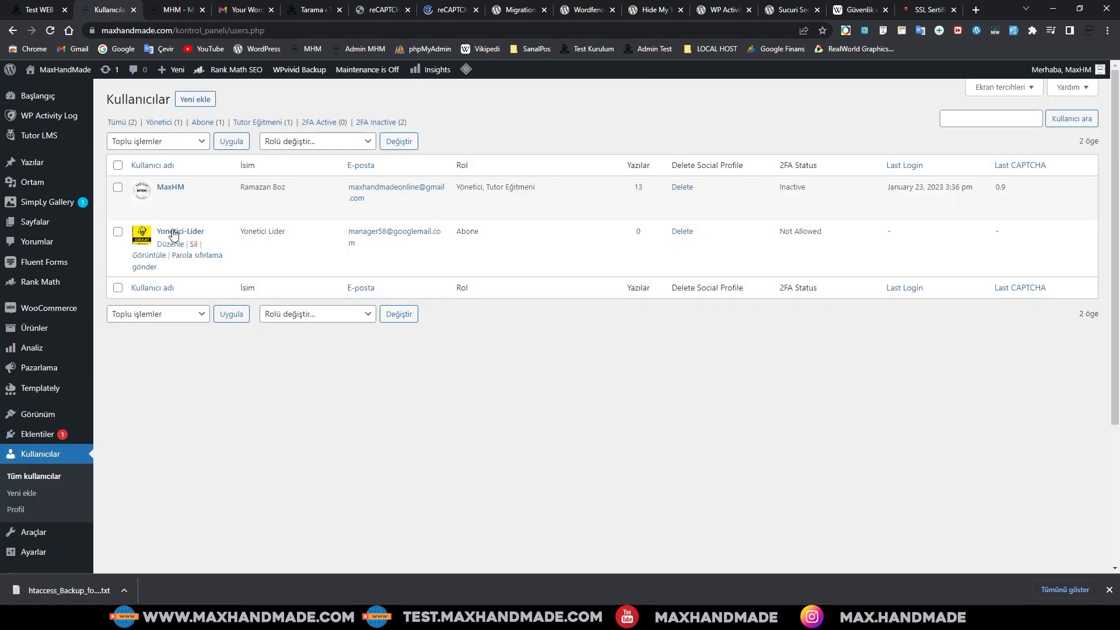
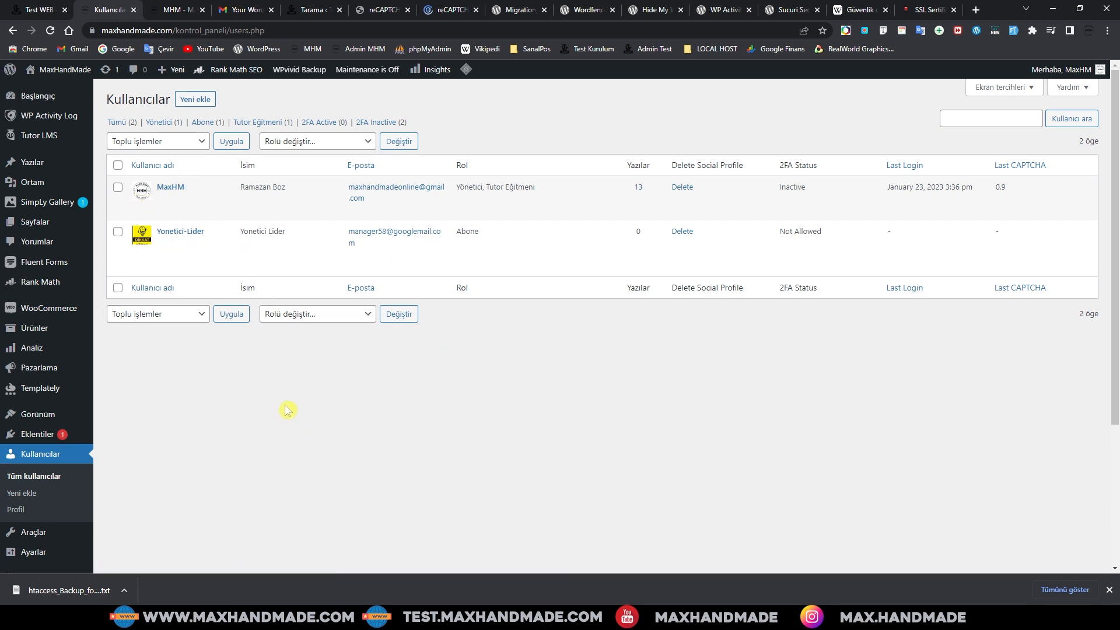
# Step: Glance over the two-account users list, then switch to the Test WEB storefront homepage
pyautogui.scroll(-1, 234, 415)
pyautogui.scroll(1, 175, 421)
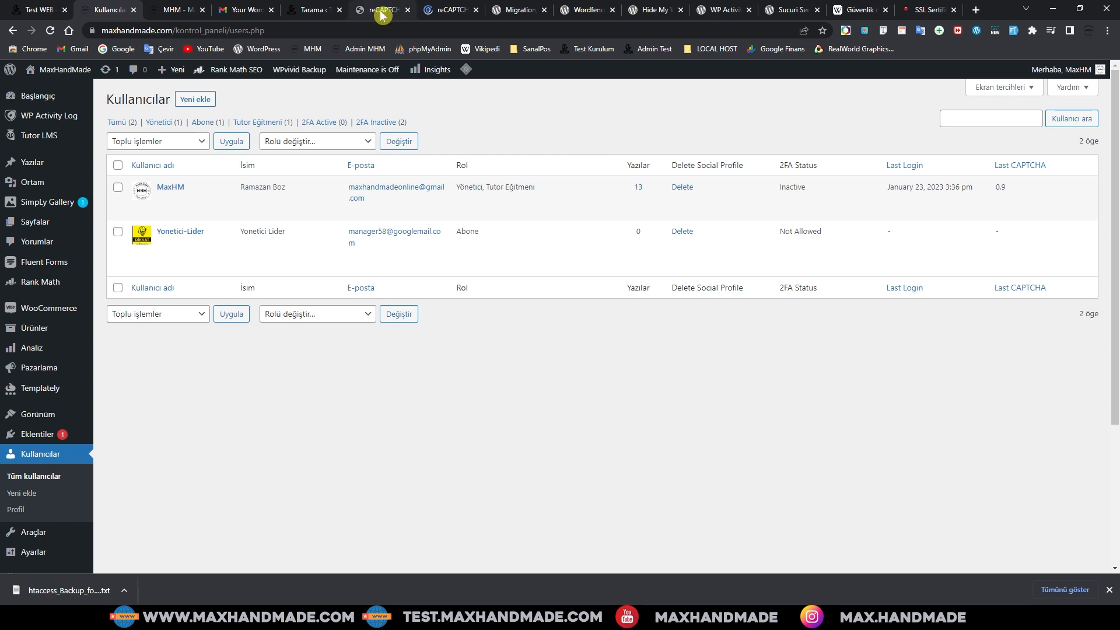
pyautogui.click(39, 11)
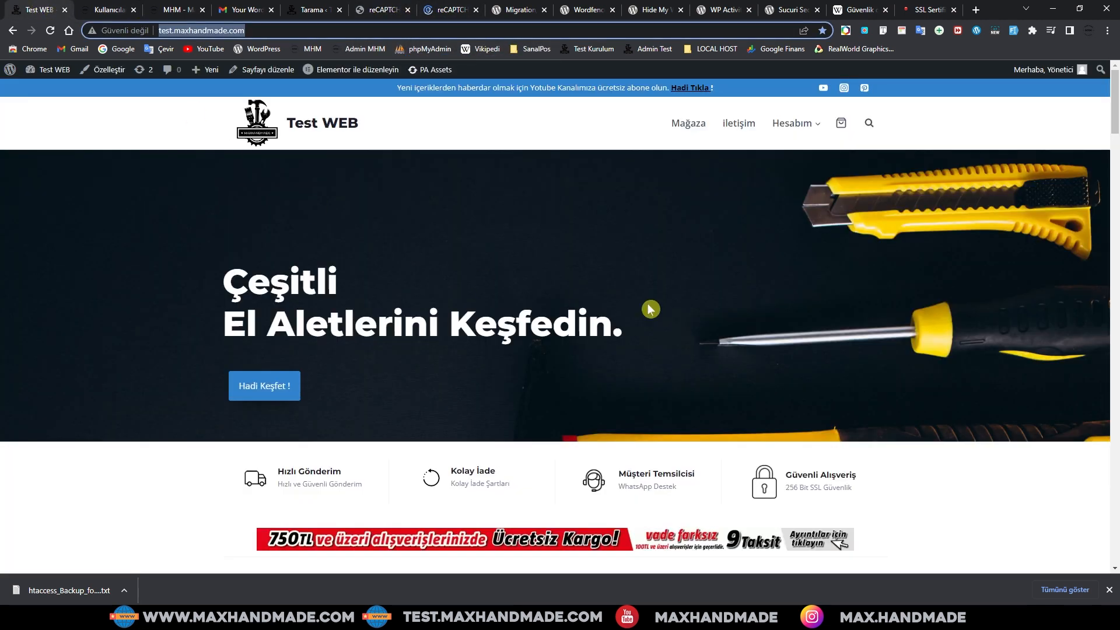